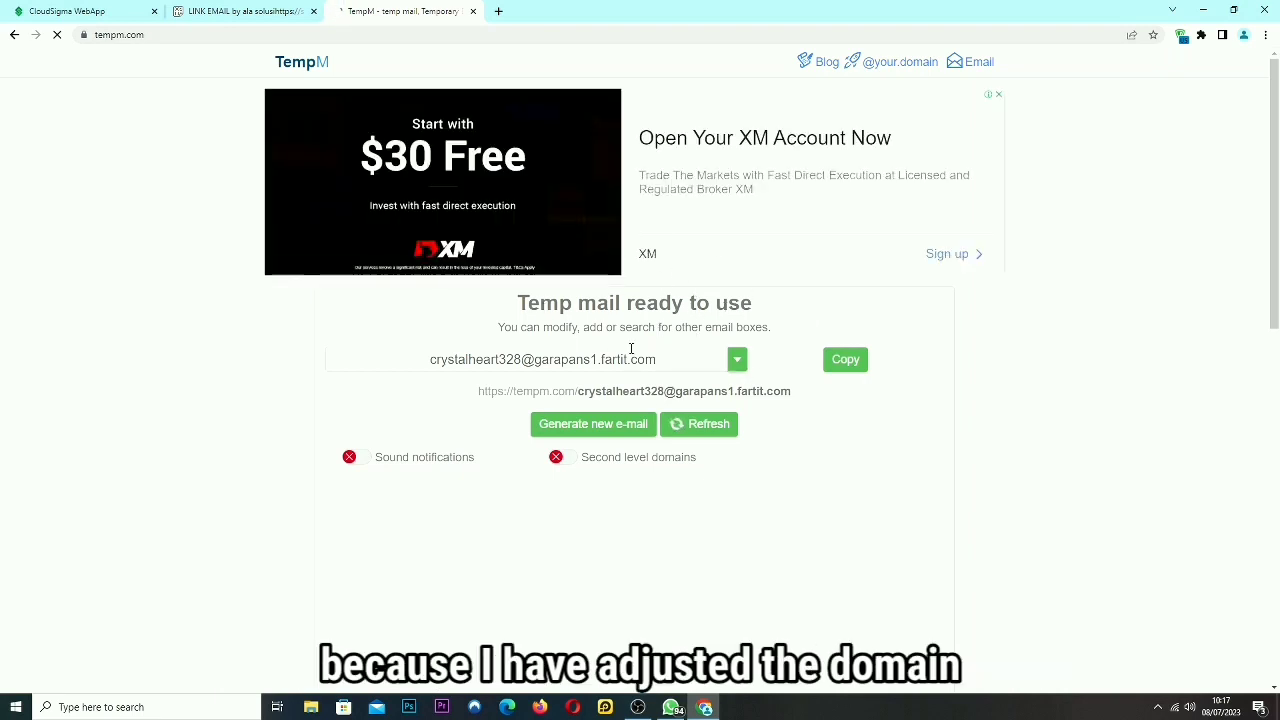
# Reload TempM through the pasted s.id short link to get a new temporary address.
pyautogui.scroll(-1, 600, 350)
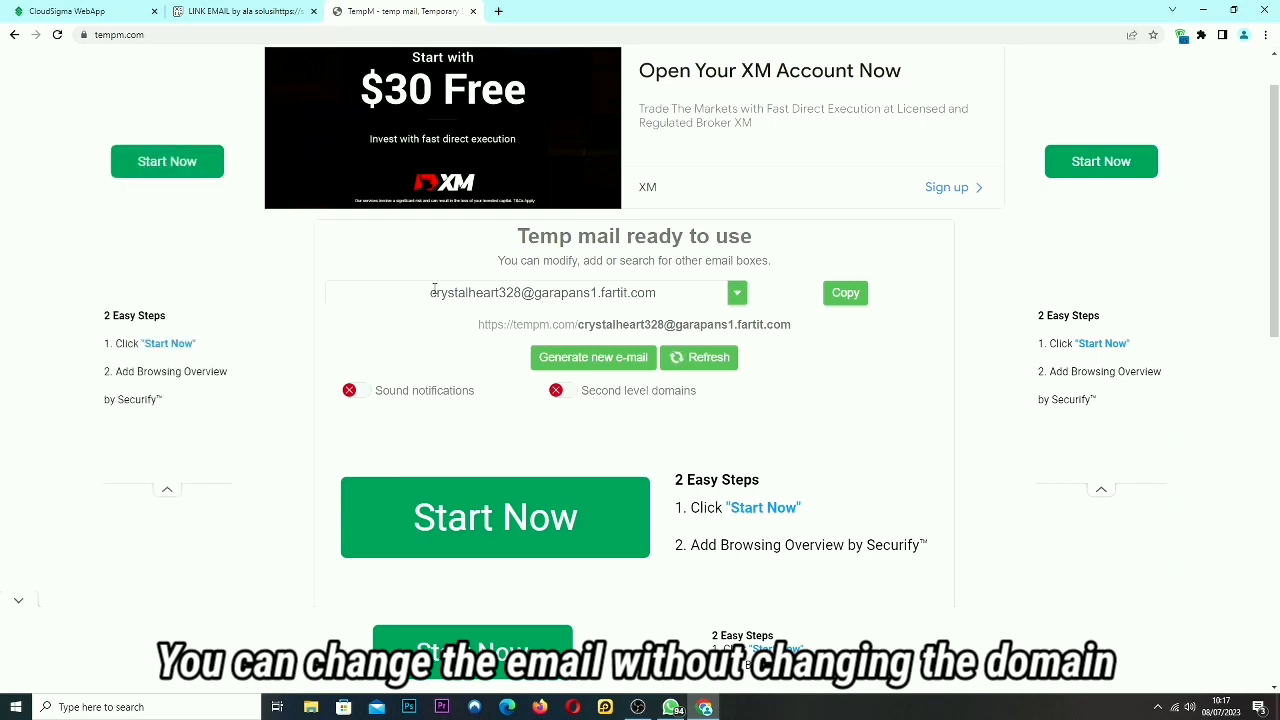
pyautogui.moveTo(431, 292); pyautogui.dragTo(521, 300)
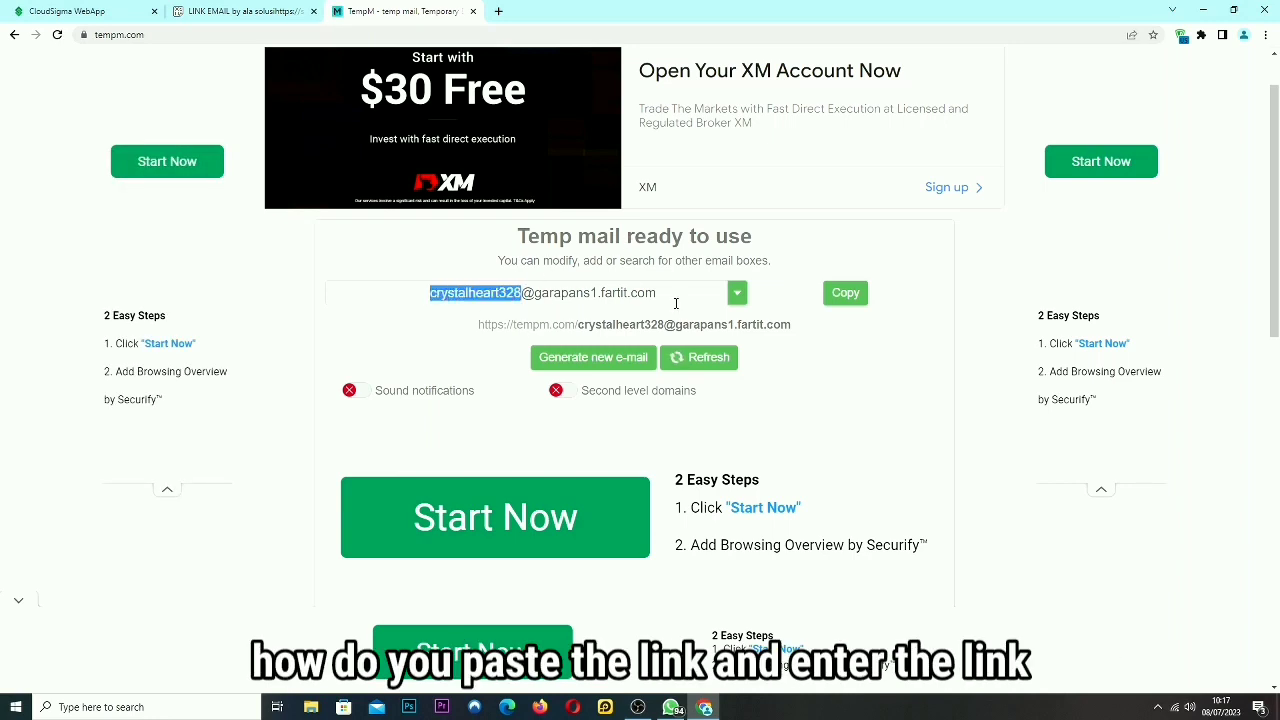
pyautogui.click(220, 35)
pyautogui.write('https://s.id/solusi_email')
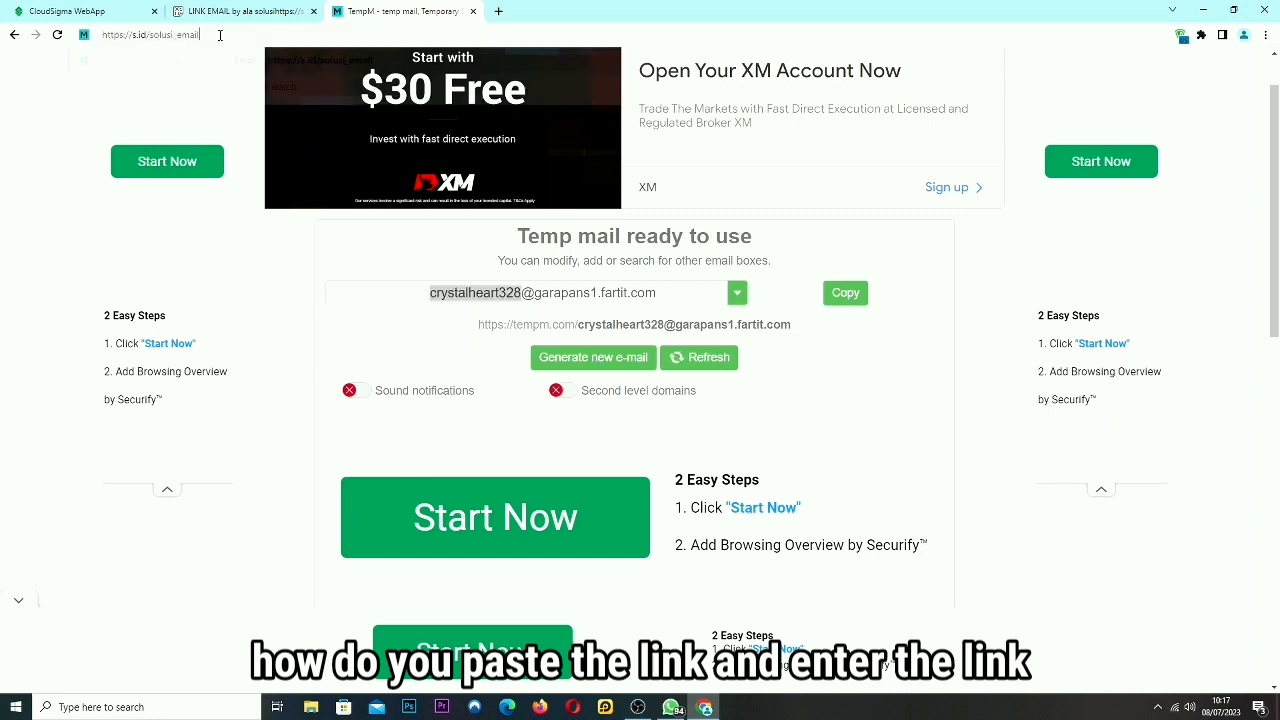
pyautogui.press('Return')
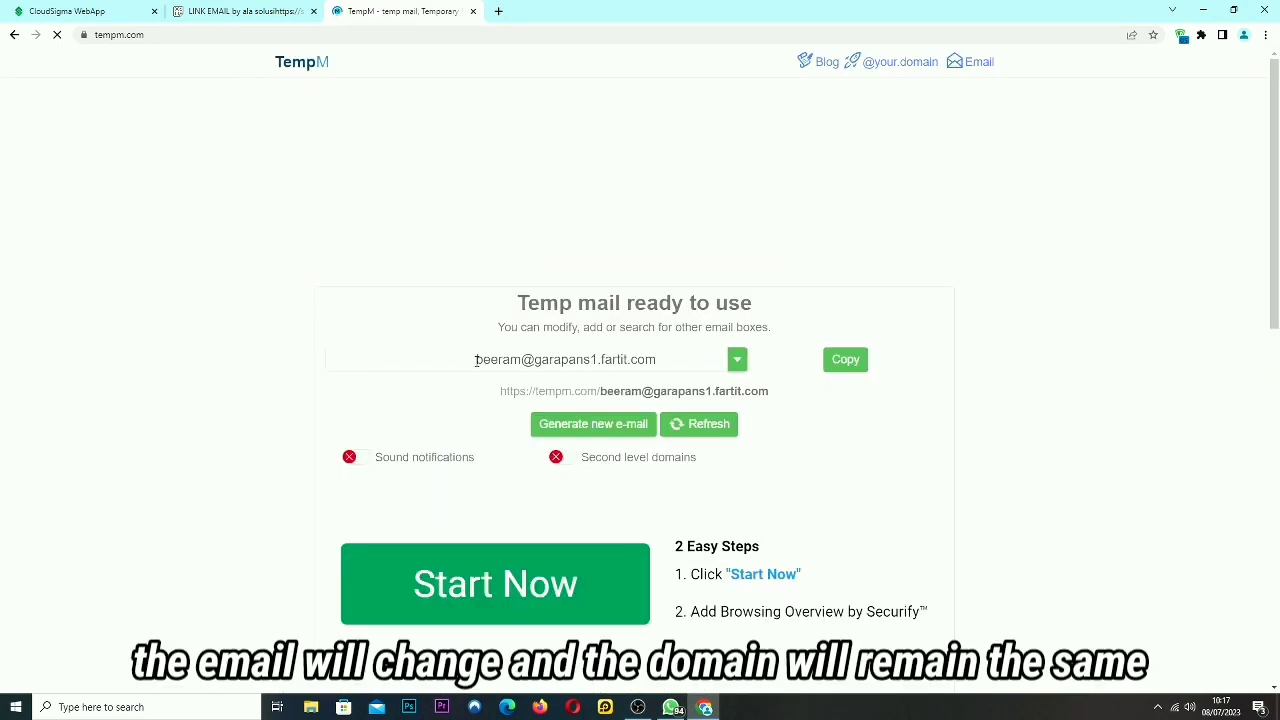
# Reload the short link once more and copy the resulting temporary address.
pyautogui.moveTo(476, 360); pyautogui.dragTo(521, 360)
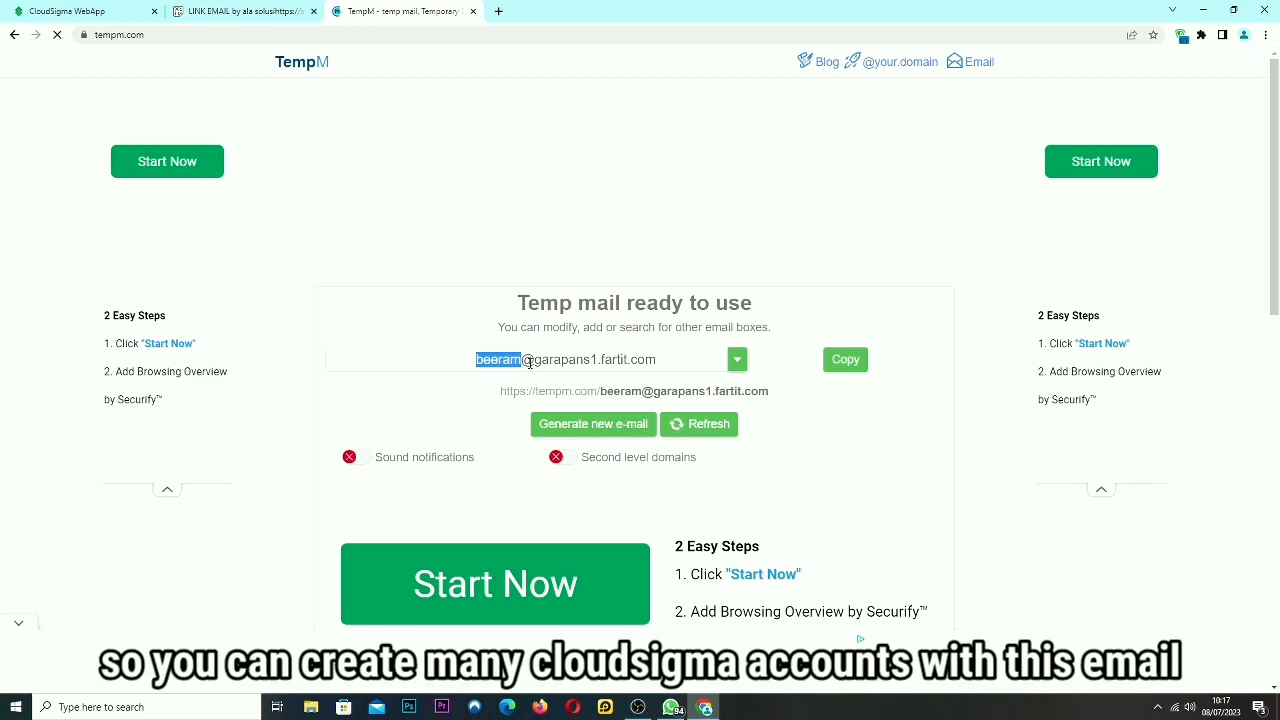
pyautogui.click(529, 362)
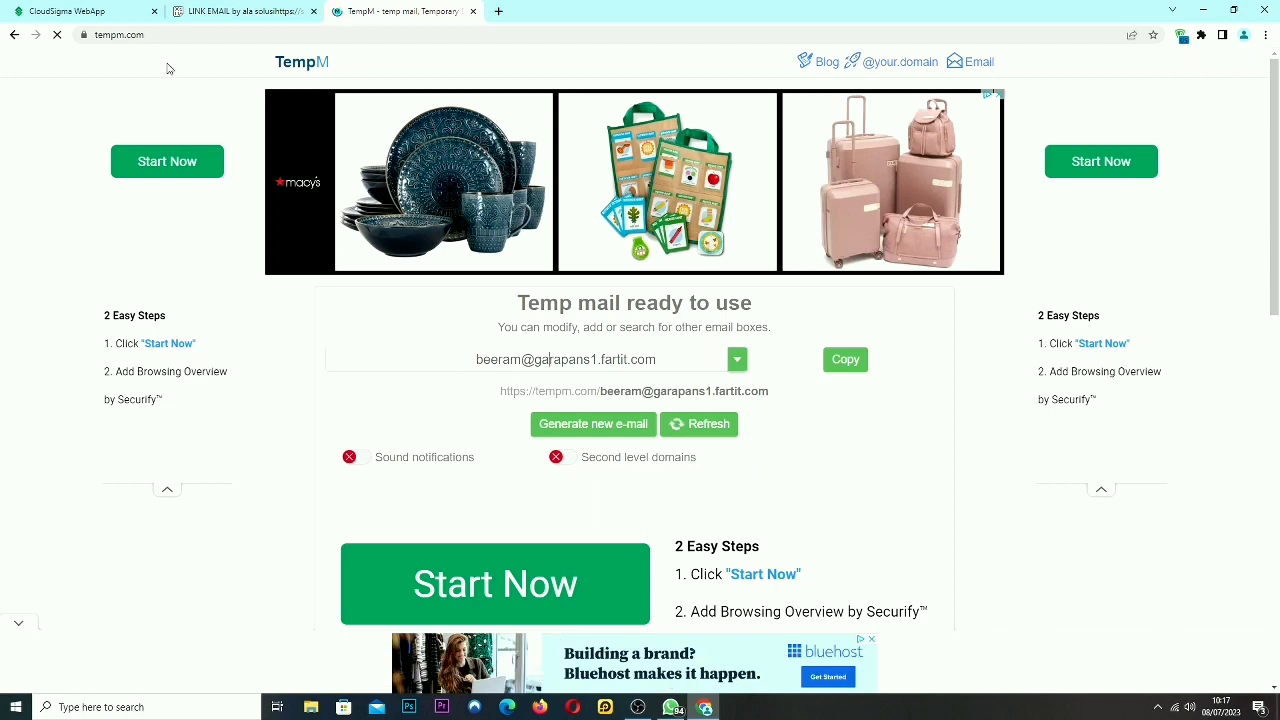
pyautogui.click(155, 33)
pyautogui.write('https://s.id/solusi_email')
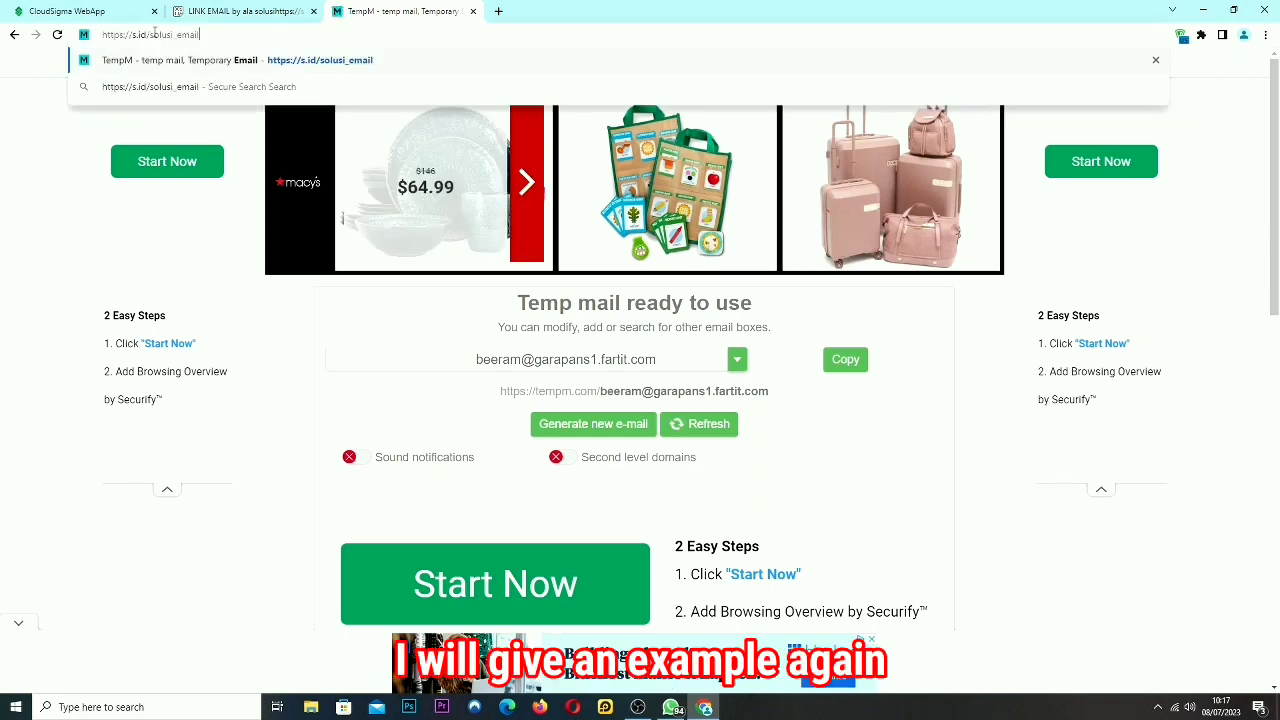
pyautogui.press('Return')
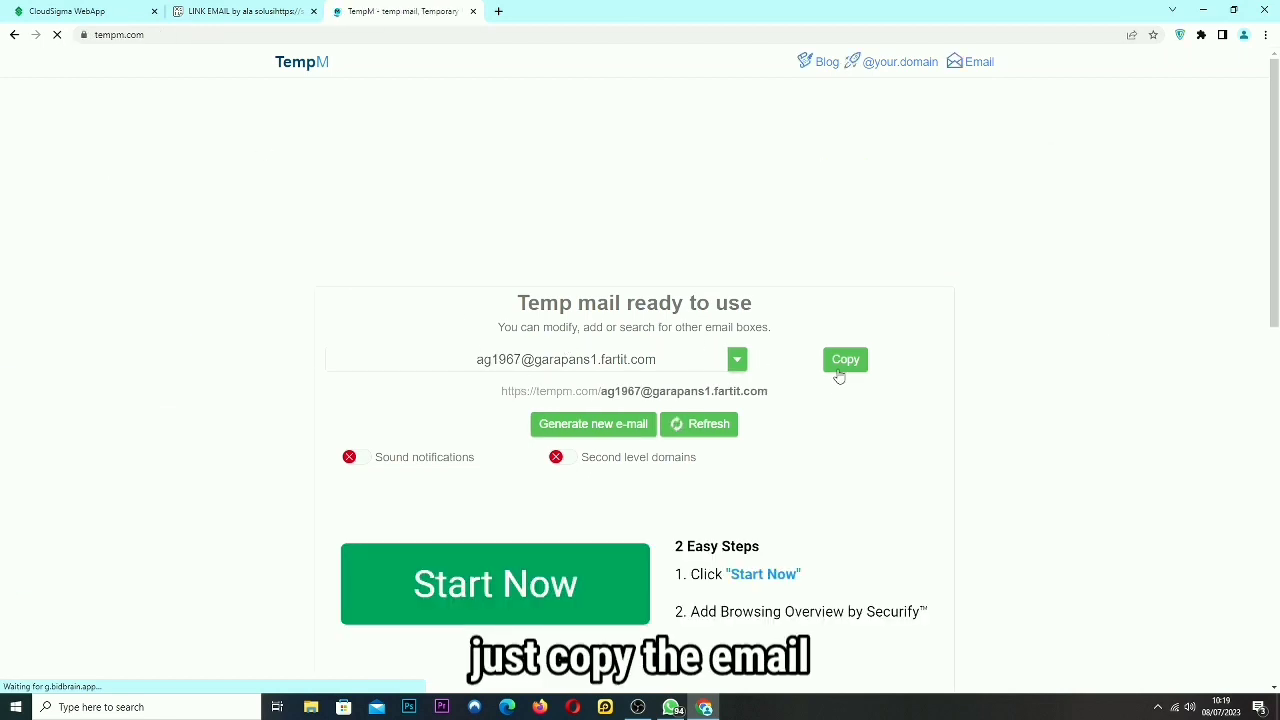
pyautogui.click(845, 360)
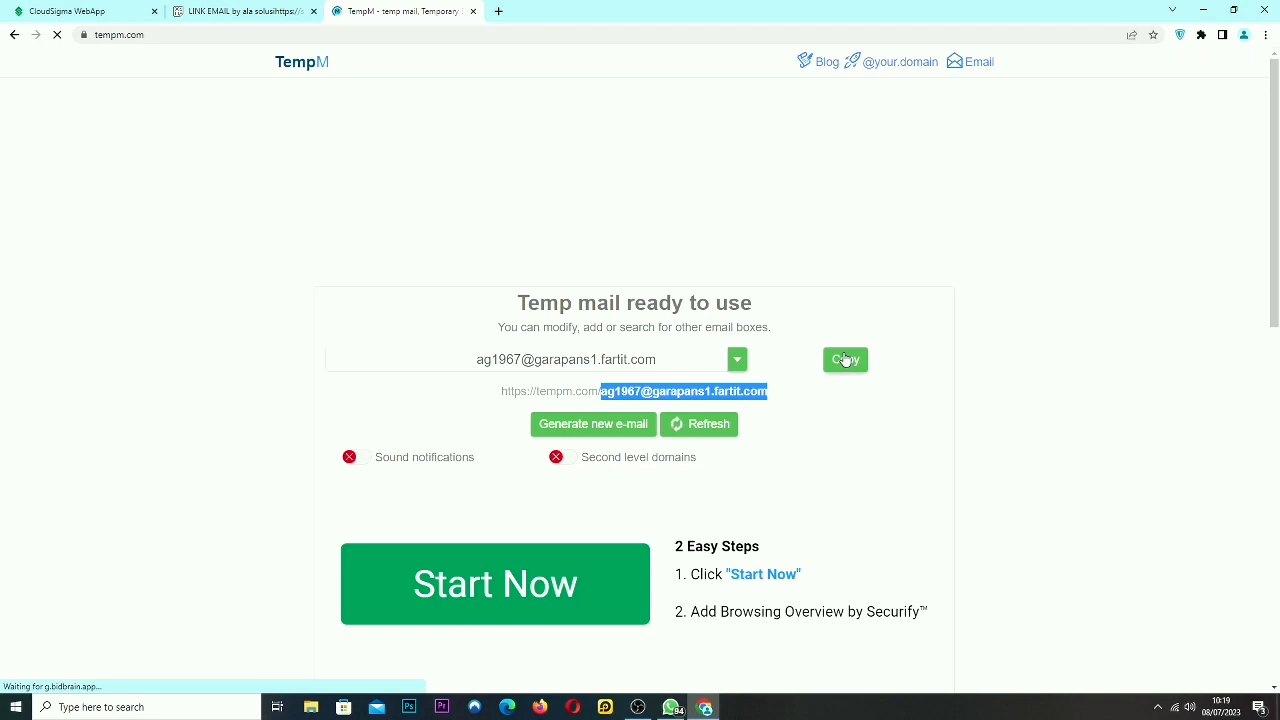
# Accept the terms of service, paste the temporary address as the e-mail, and submit sign-up.
pyautogui.click(67, 11)
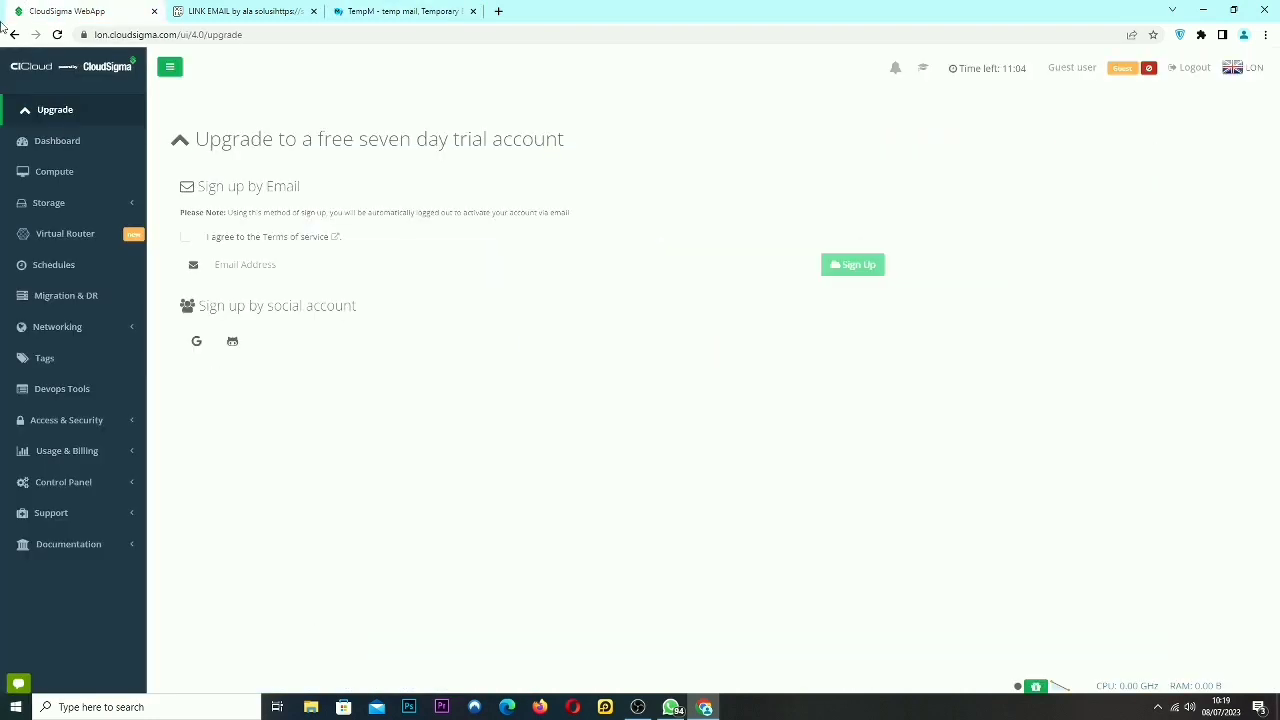
pyautogui.click(186, 240)
pyautogui.click(241, 264)
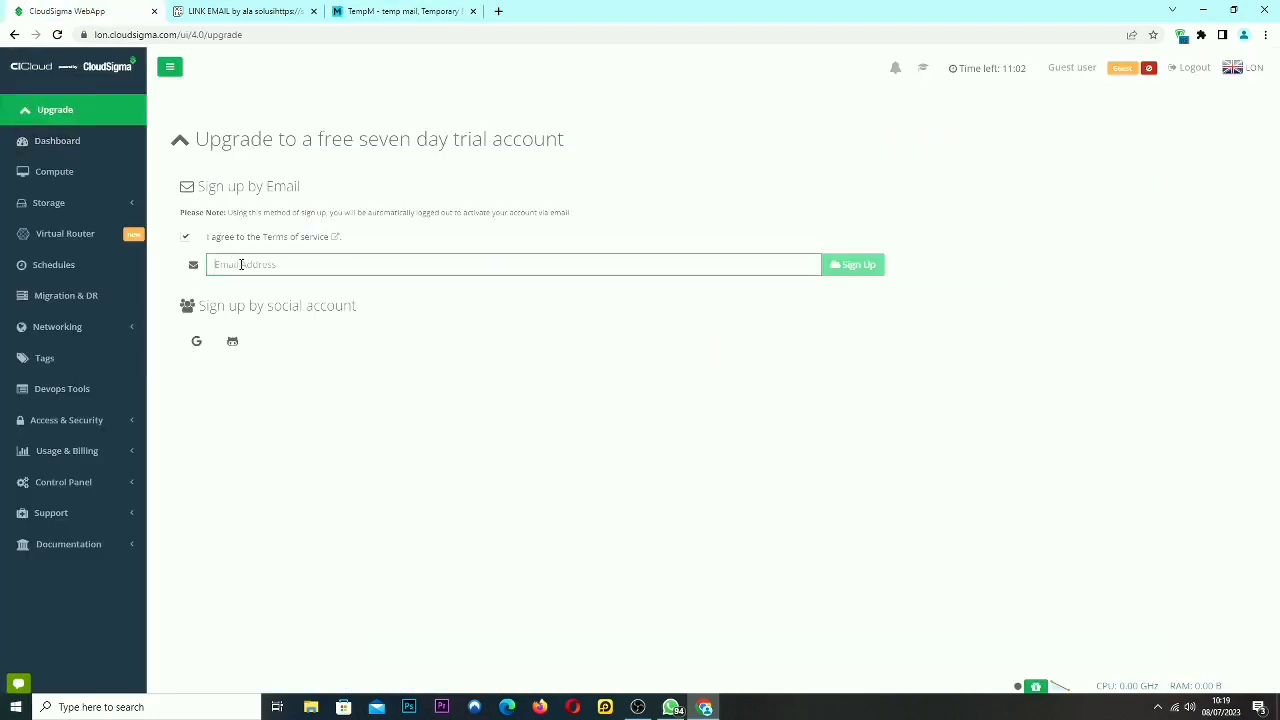
pyautogui.hotkey('ctrl', 'v')
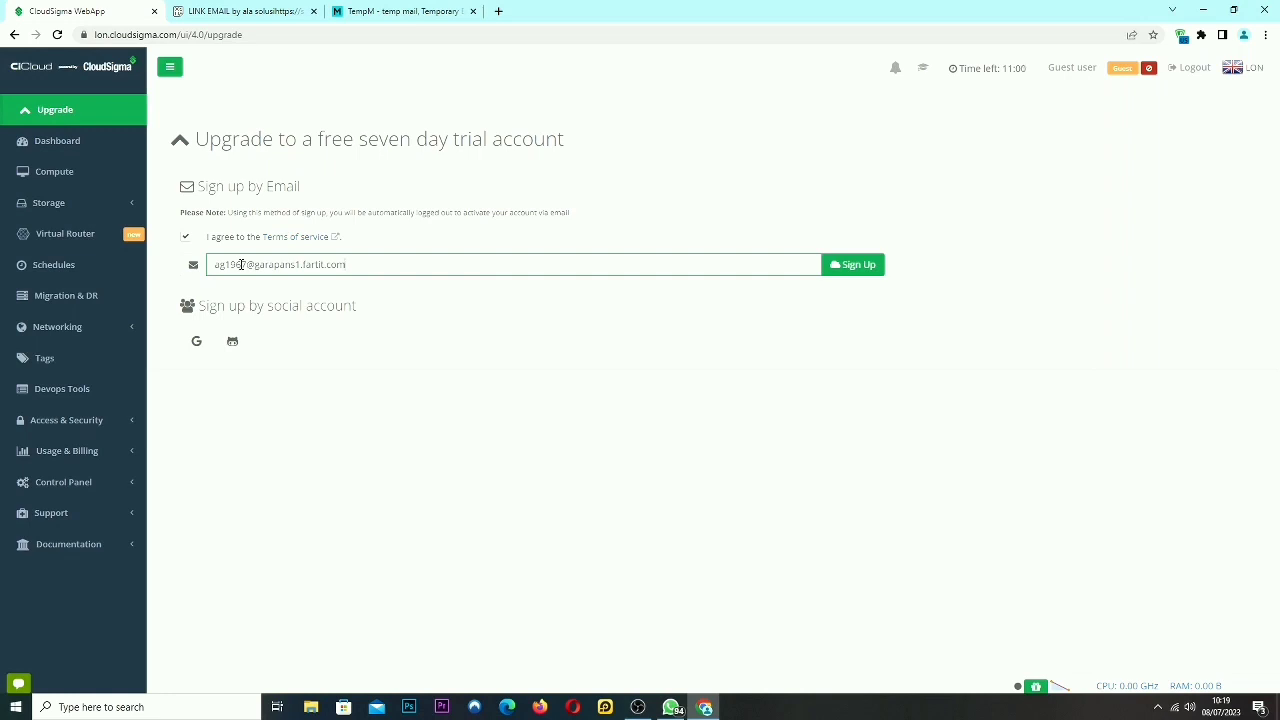
pyautogui.press('Return')
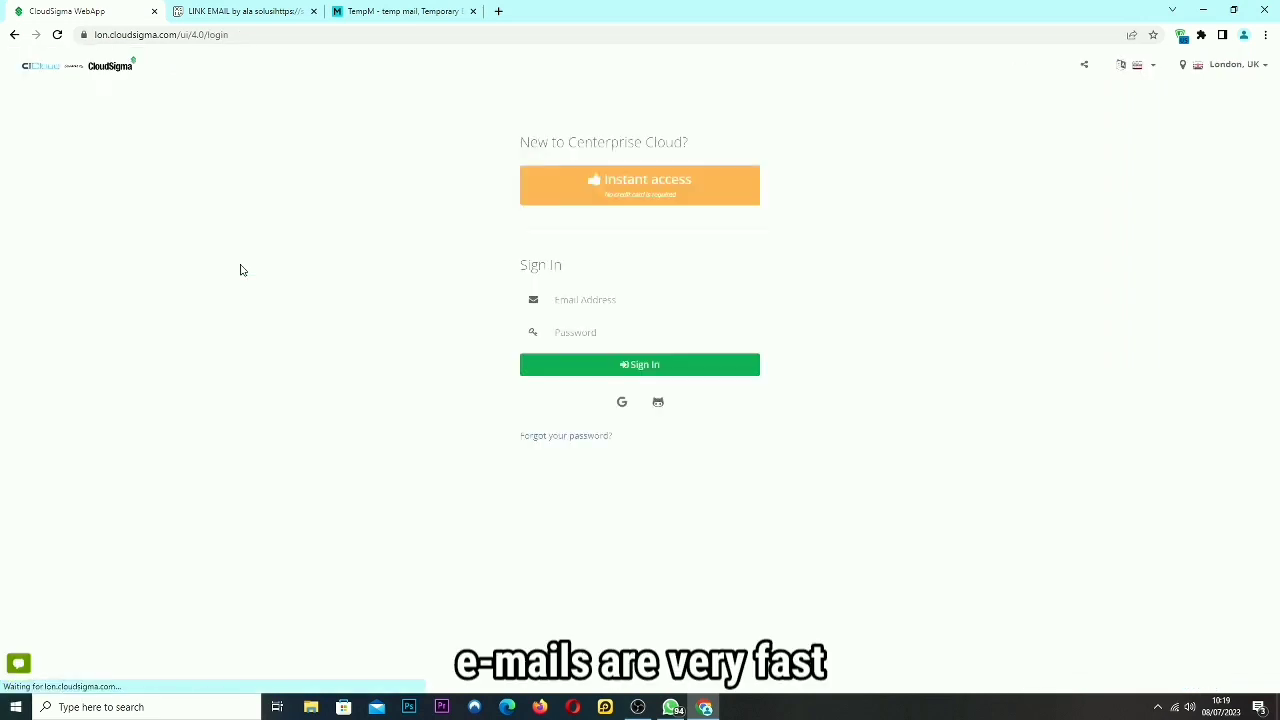
# In the TempM inbox, scroll to CloudSigma's 'Your account is ready' message and select its activation link.
pyautogui.click(389, 12)
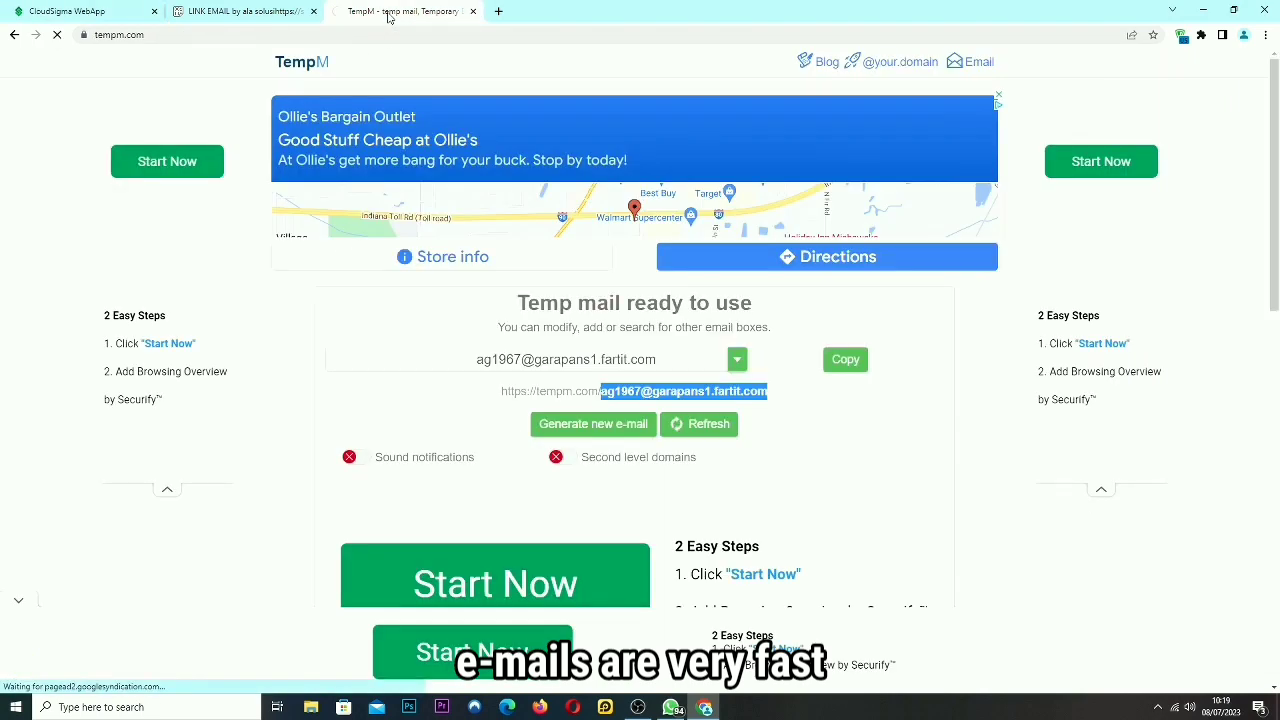
pyautogui.scroll(-3, 630, 343)
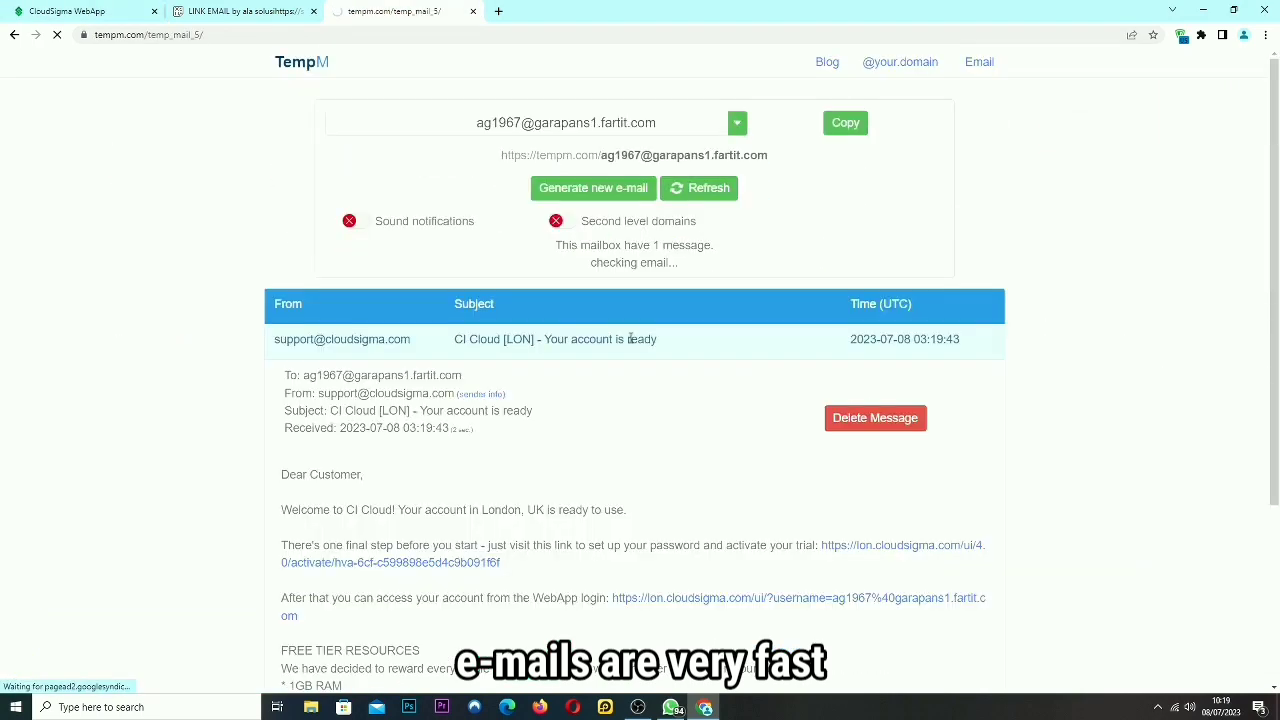
pyautogui.scroll(-1, 620, 340)
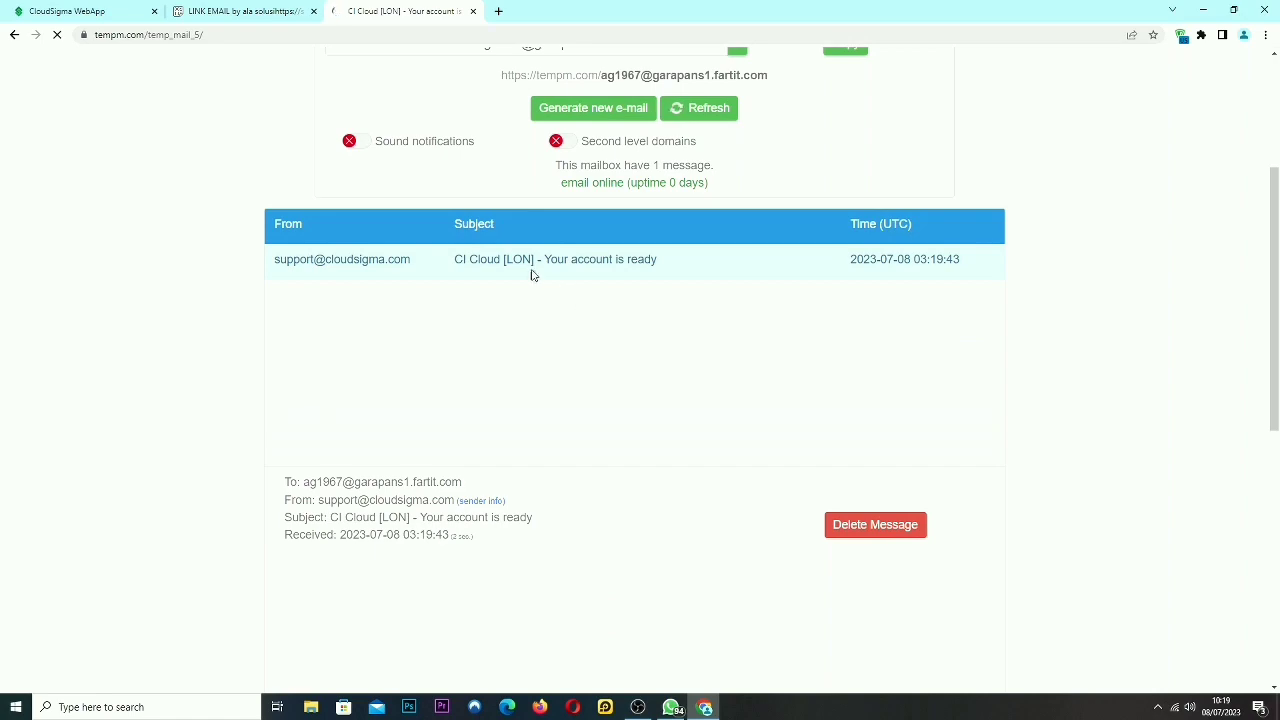
pyautogui.scroll(-5, 591, 371)
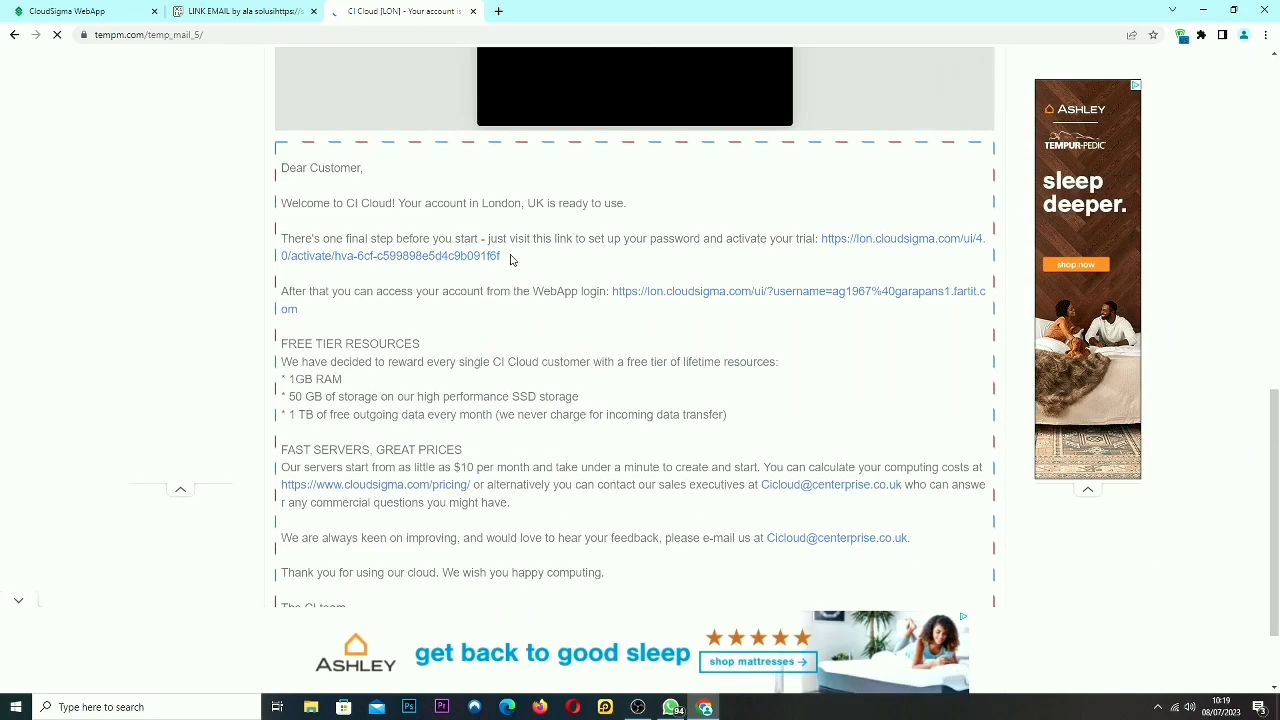
pyautogui.moveTo(510, 257); pyautogui.dragTo(822, 252)
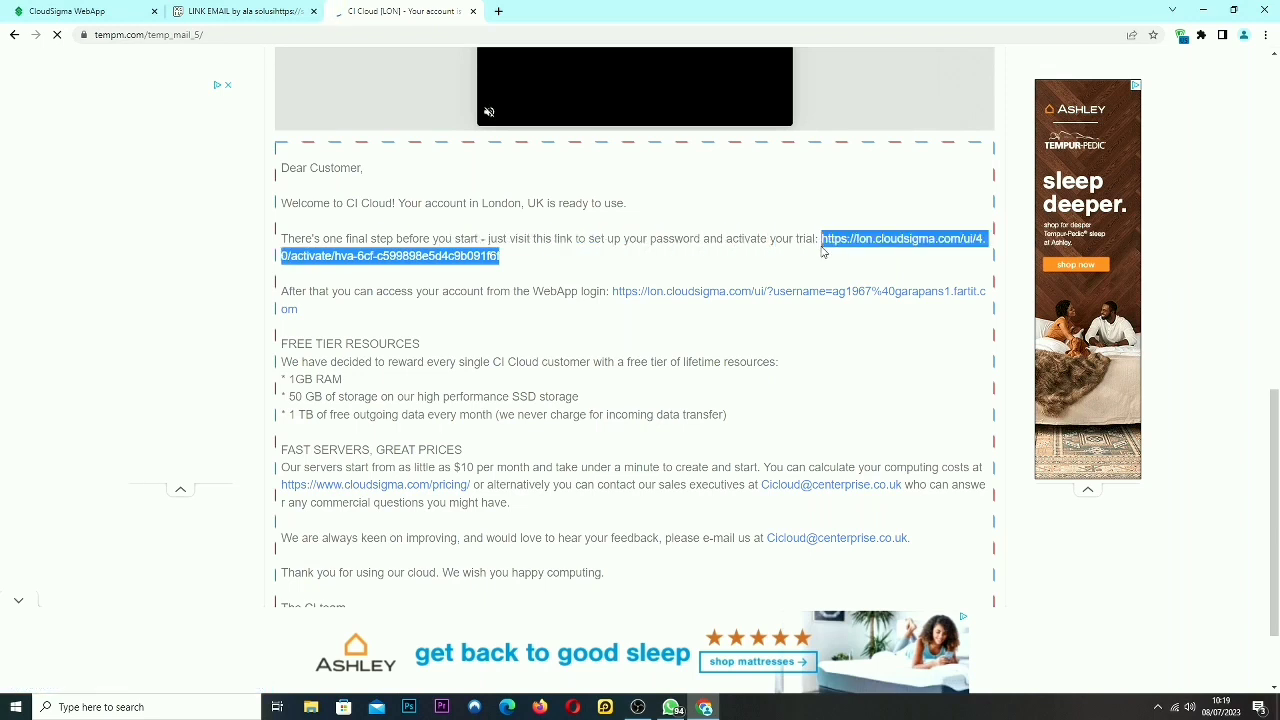
# Open the pasted activation link in the CloudSigma tab.
pyautogui.click(70, 11)
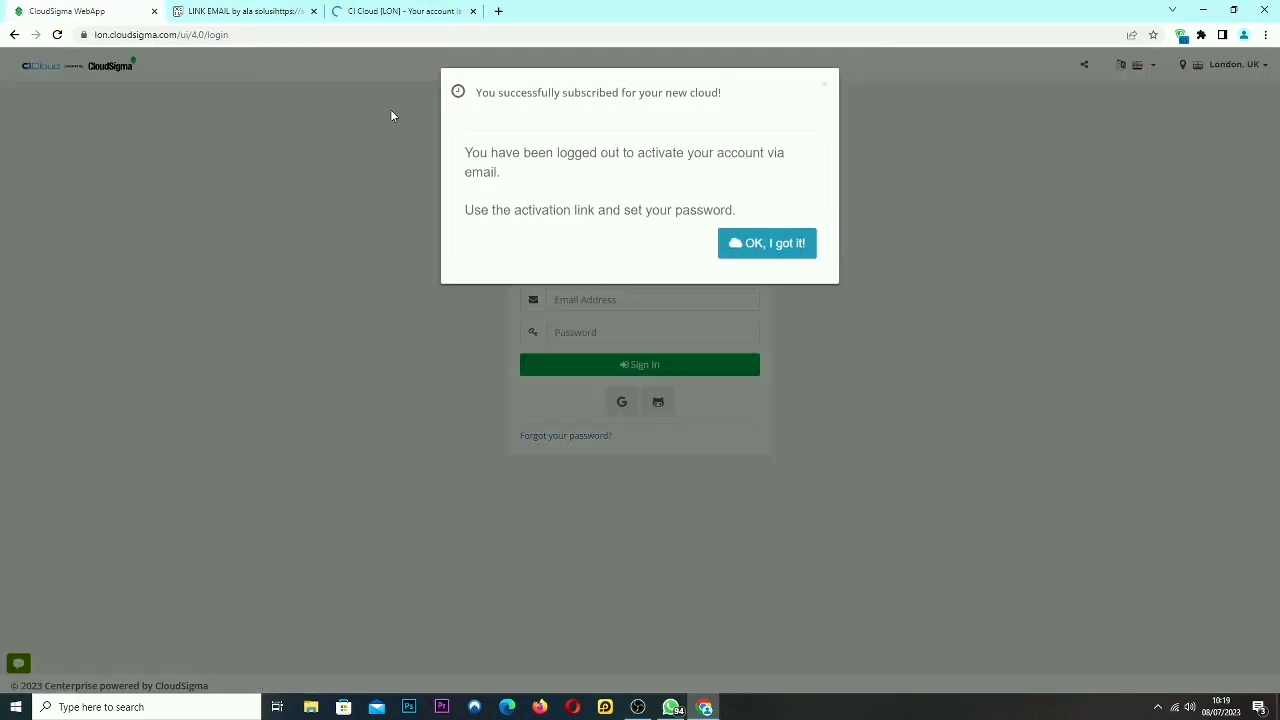
pyautogui.click(362, 33)
pyautogui.hotkey('ctrl', 'v')
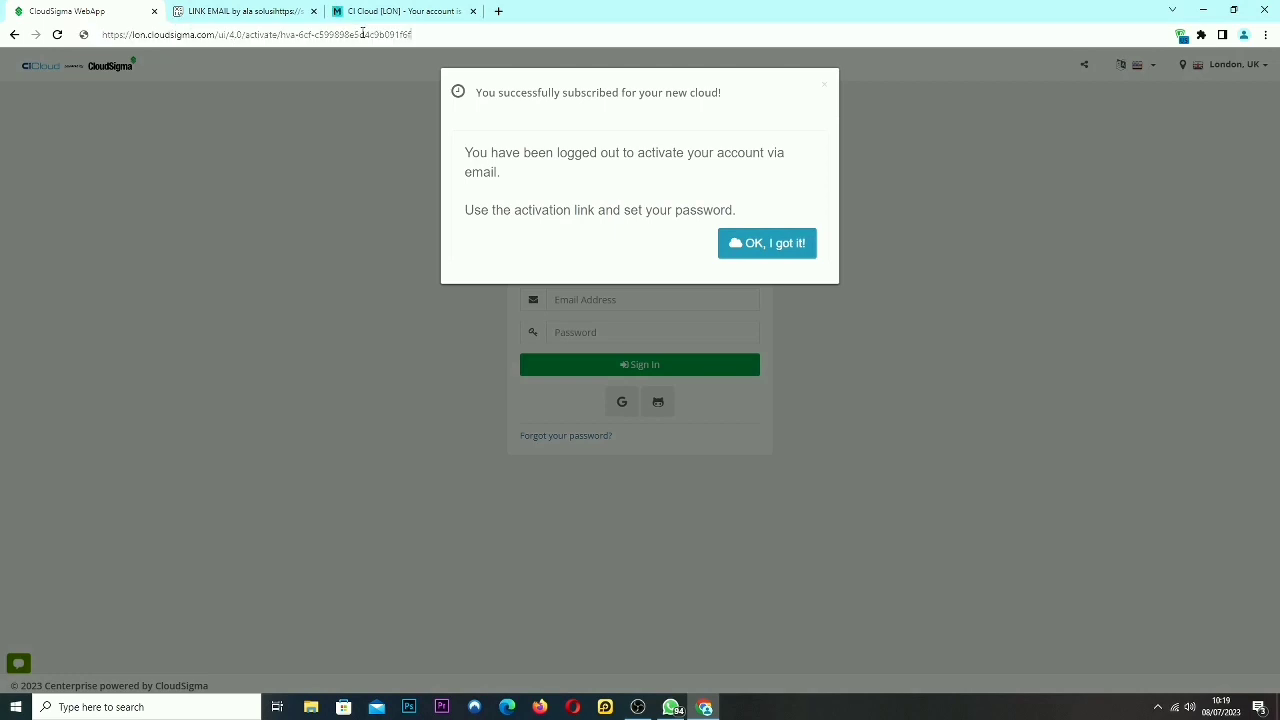
pyautogui.press('Return')
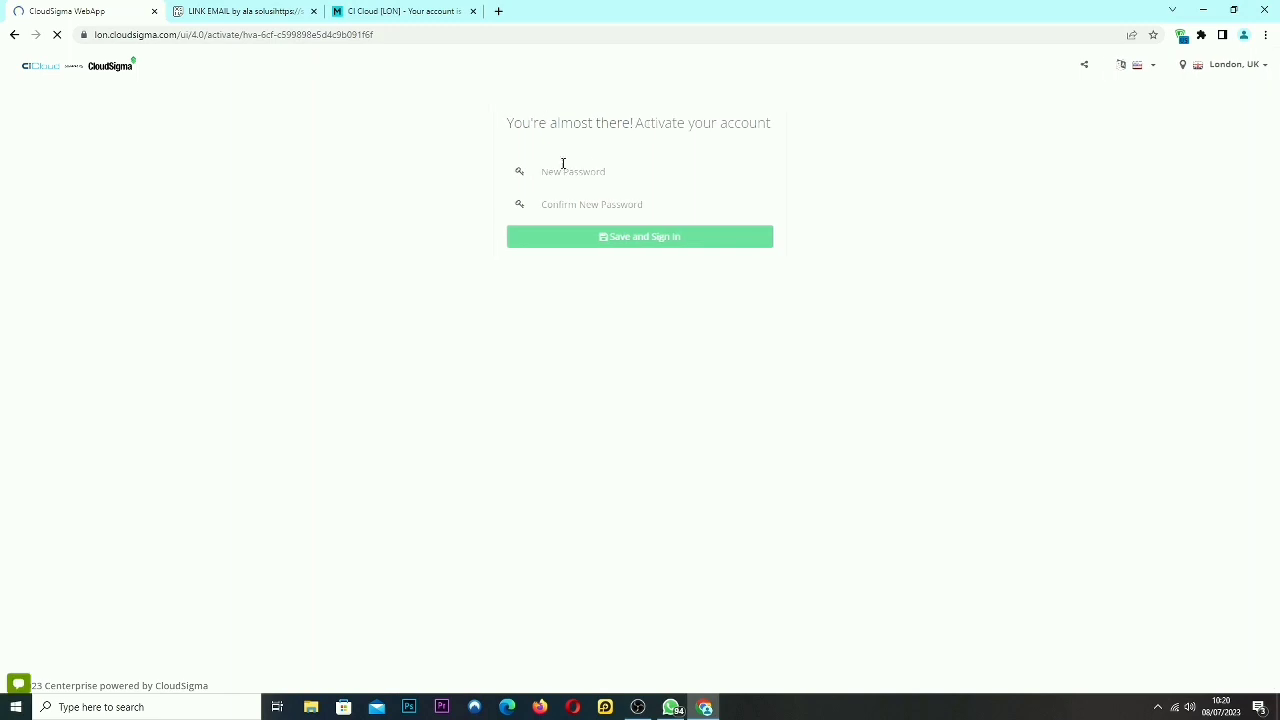
# Set and confirm the new account password, decline Chrome's save prompt, and open Compute servers.
pyautogui.click(603, 171)
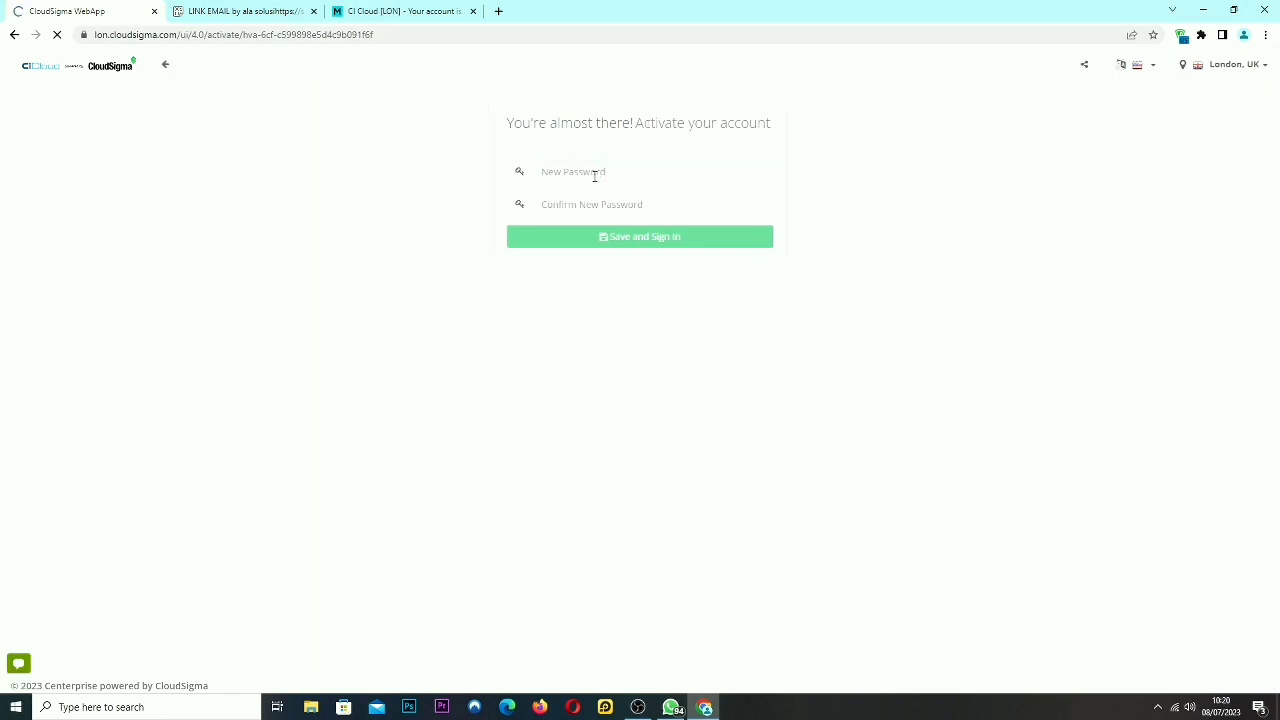
pyautogui.click(598, 172)
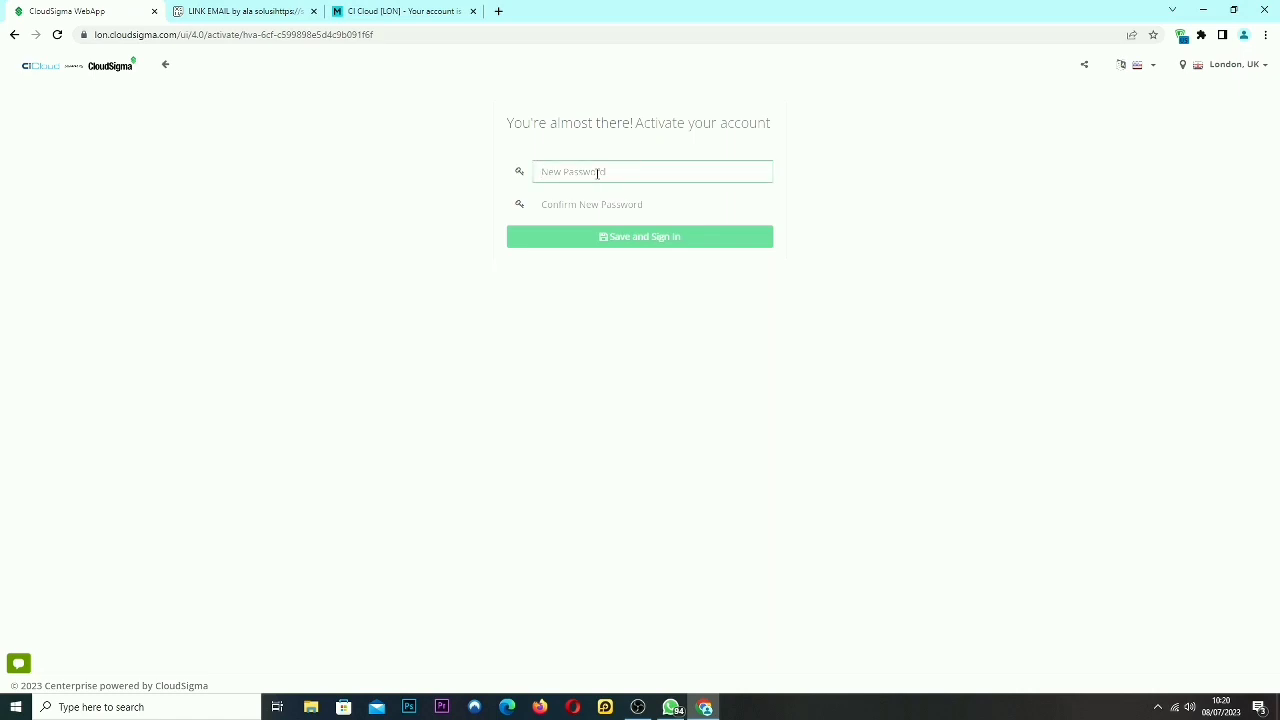
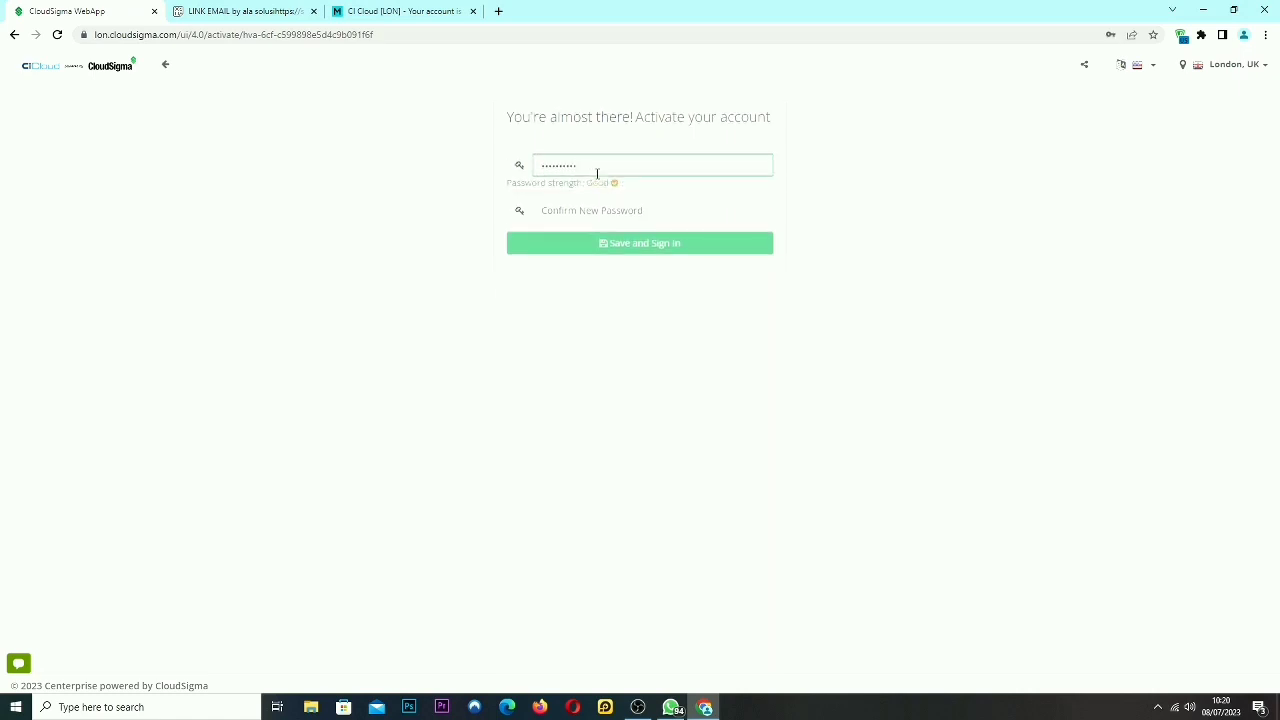
pyautogui.click(596, 207)
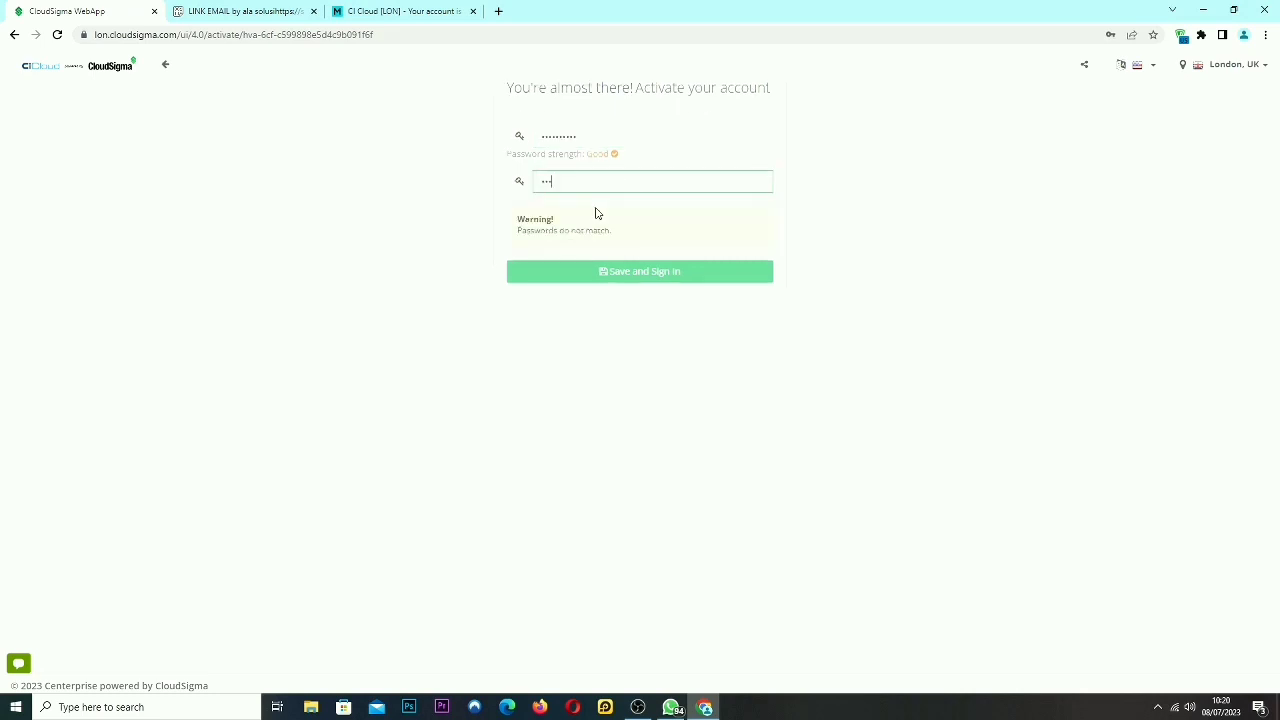
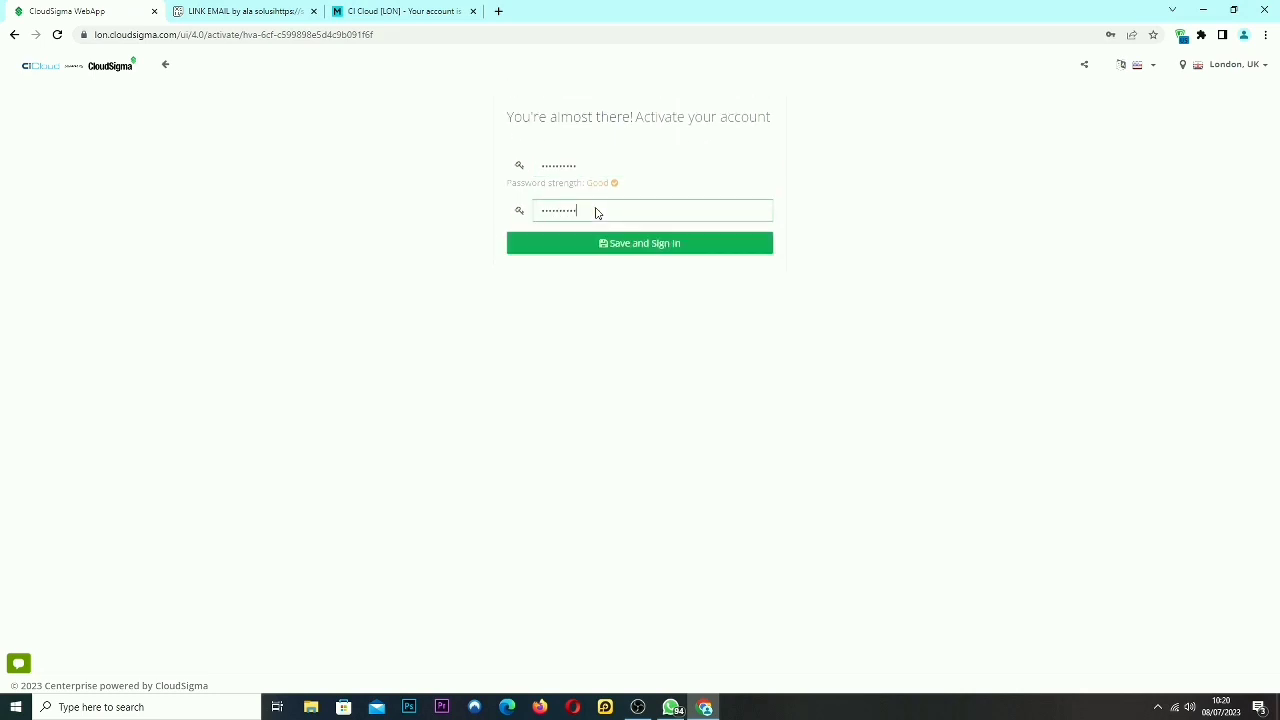
pyautogui.click(651, 244)
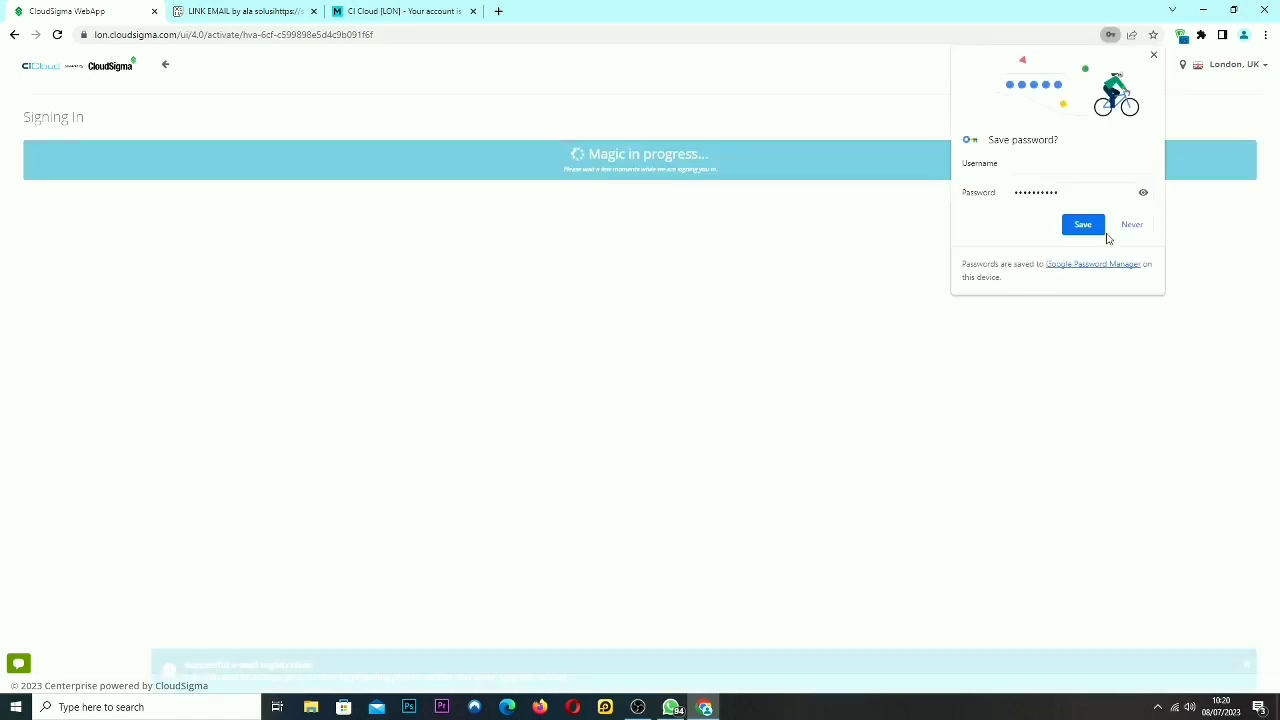
pyautogui.click(1128, 224)
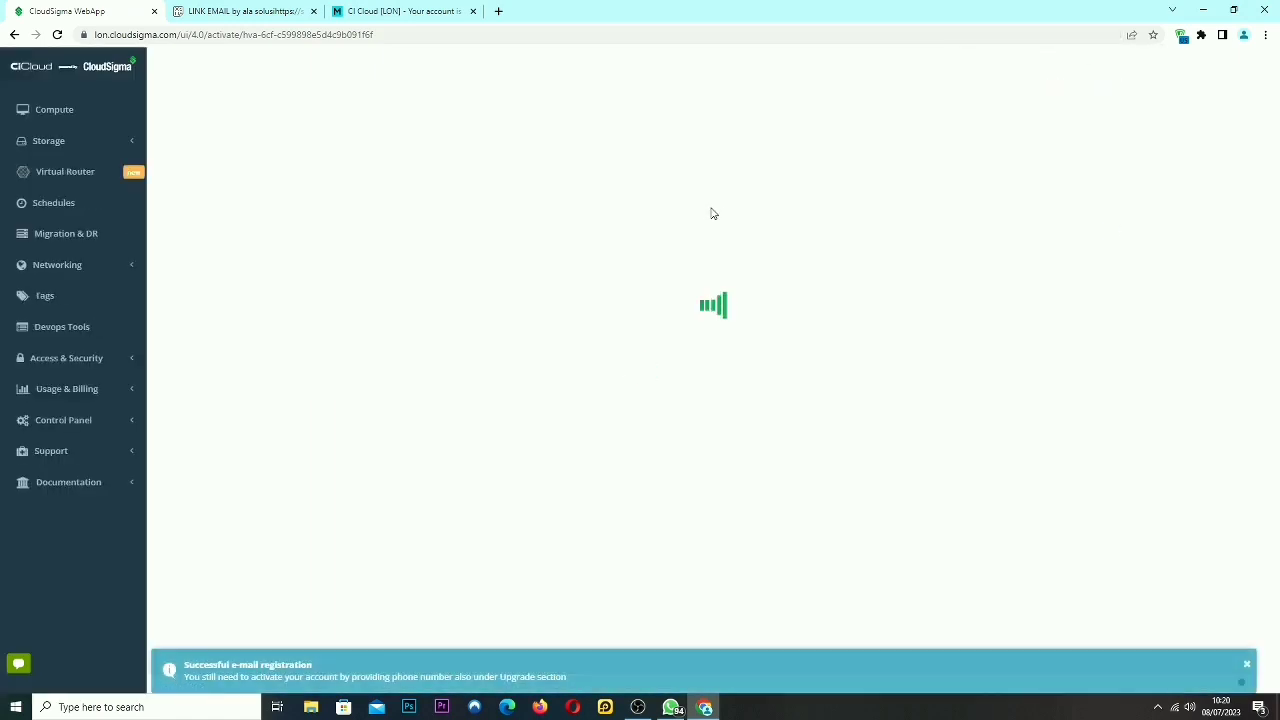
pyautogui.click(62, 113)
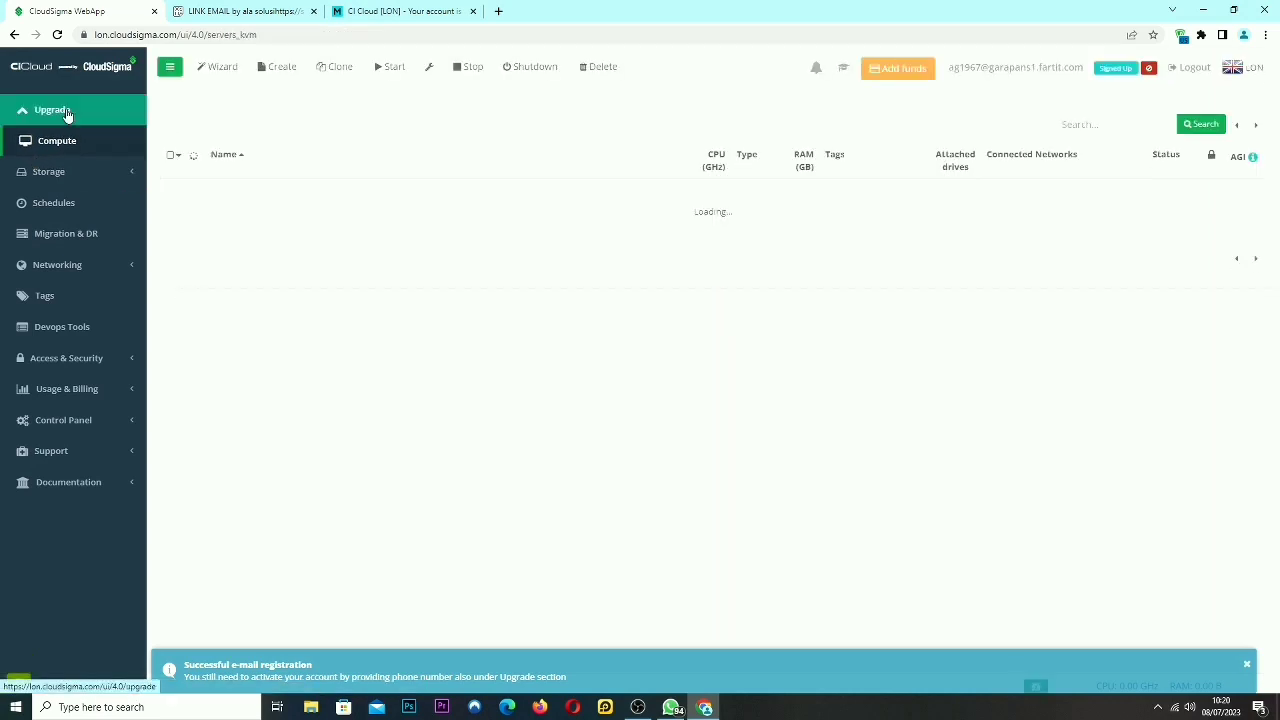
# Open the Upgrade page and minimise the browser to the desktop.
pyautogui.click(66, 113)
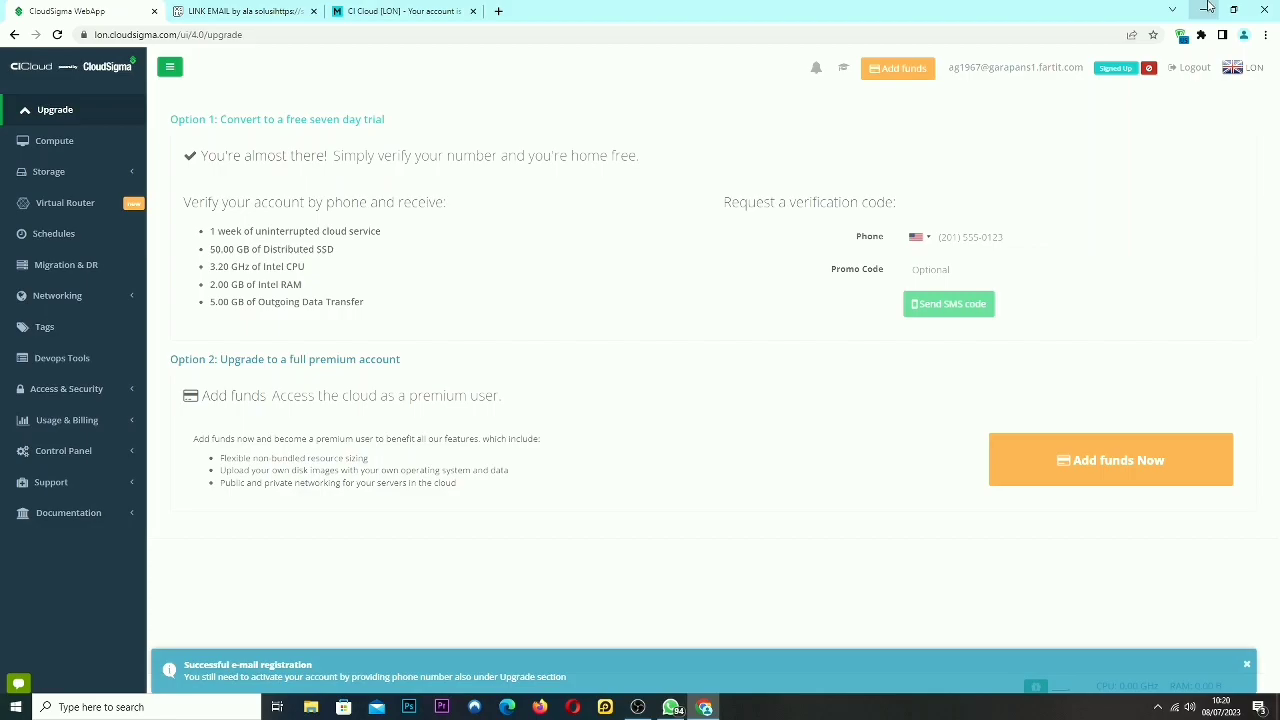
pyautogui.click(1207, 9)
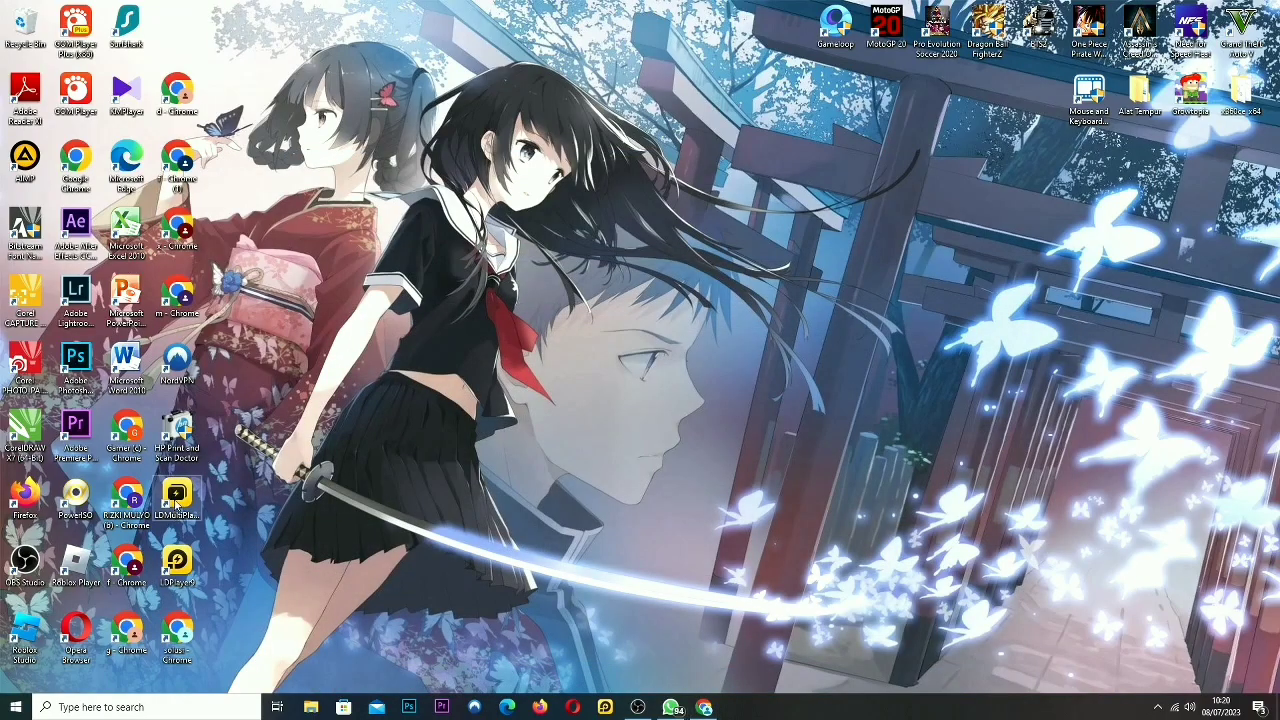
# Launch LDMultiPlayer, start the LDPlayer-1 instance, and close the instance manager.
pyautogui.click(180, 497)
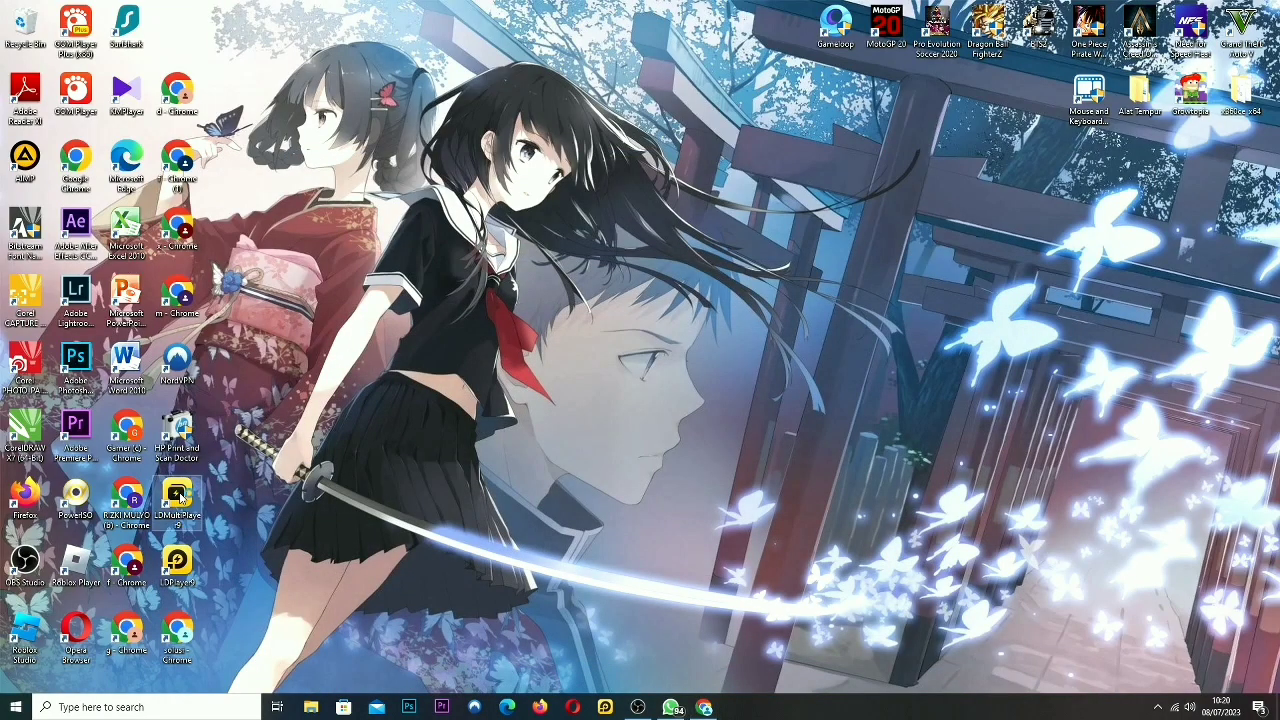
pyautogui.doubleClick(180, 497)
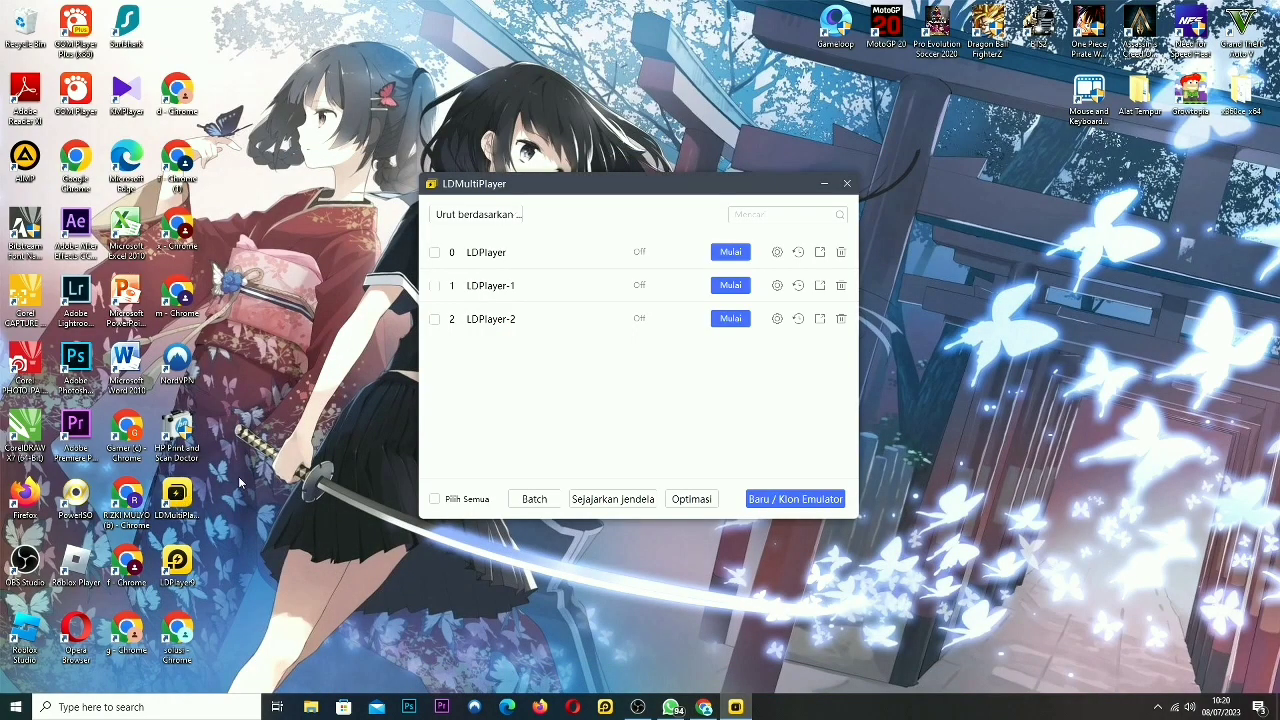
pyautogui.click(733, 284)
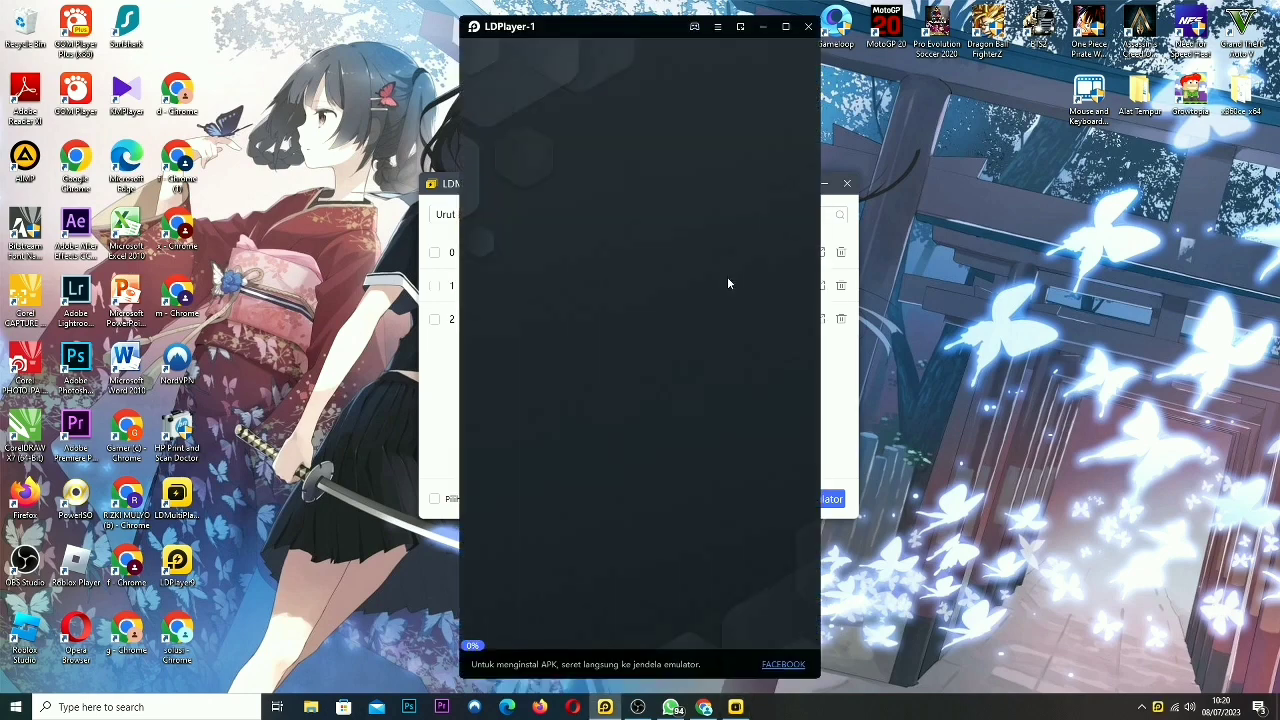
pyautogui.click(847, 183)
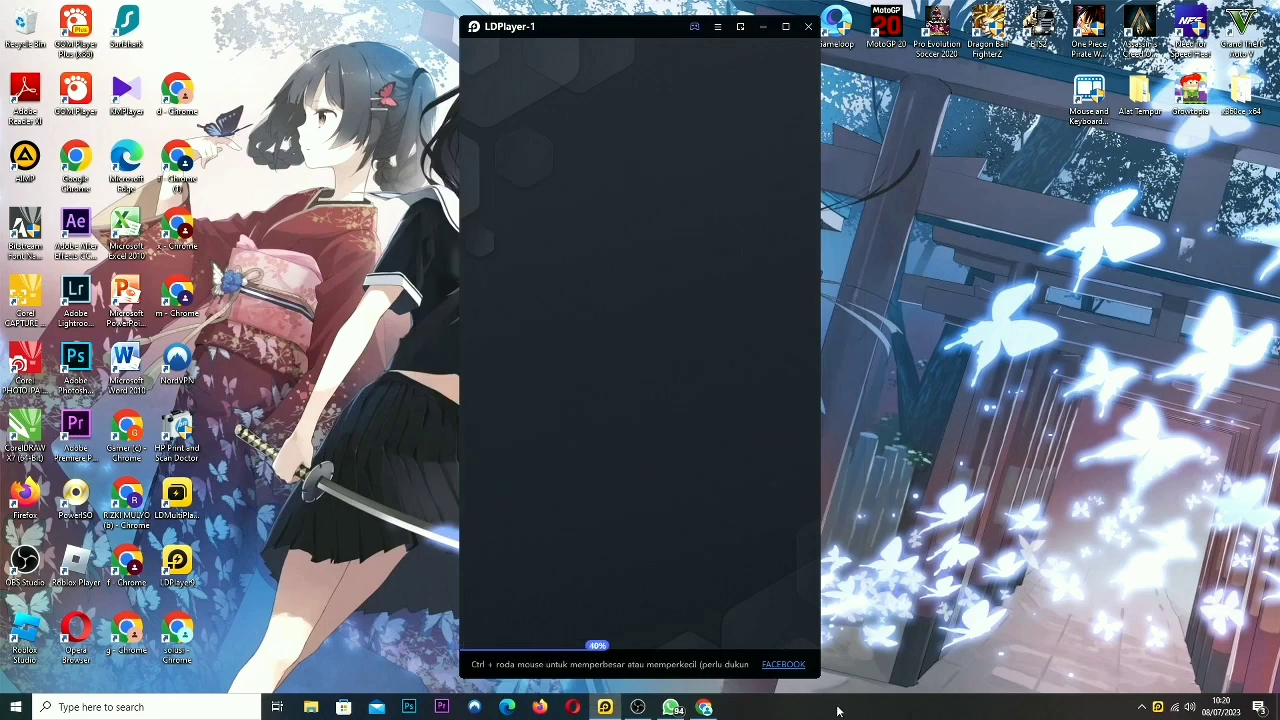
pyautogui.click(704, 707)
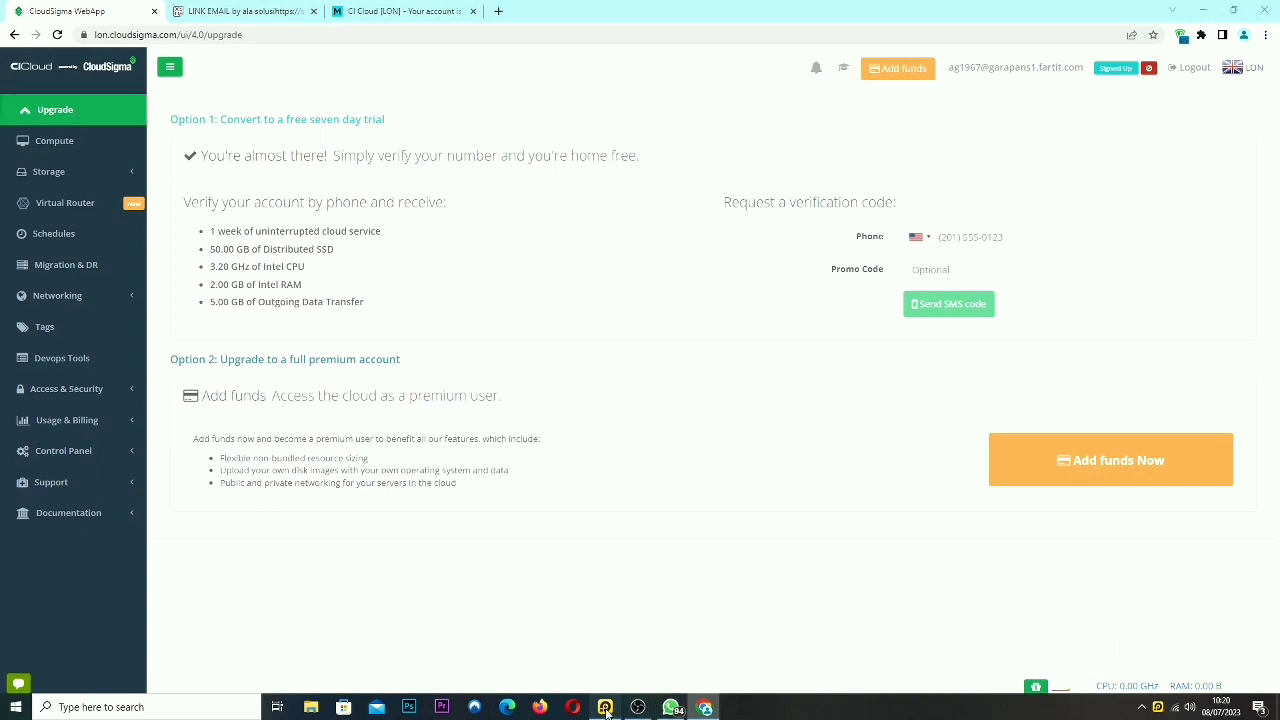
pyautogui.click(605, 708)
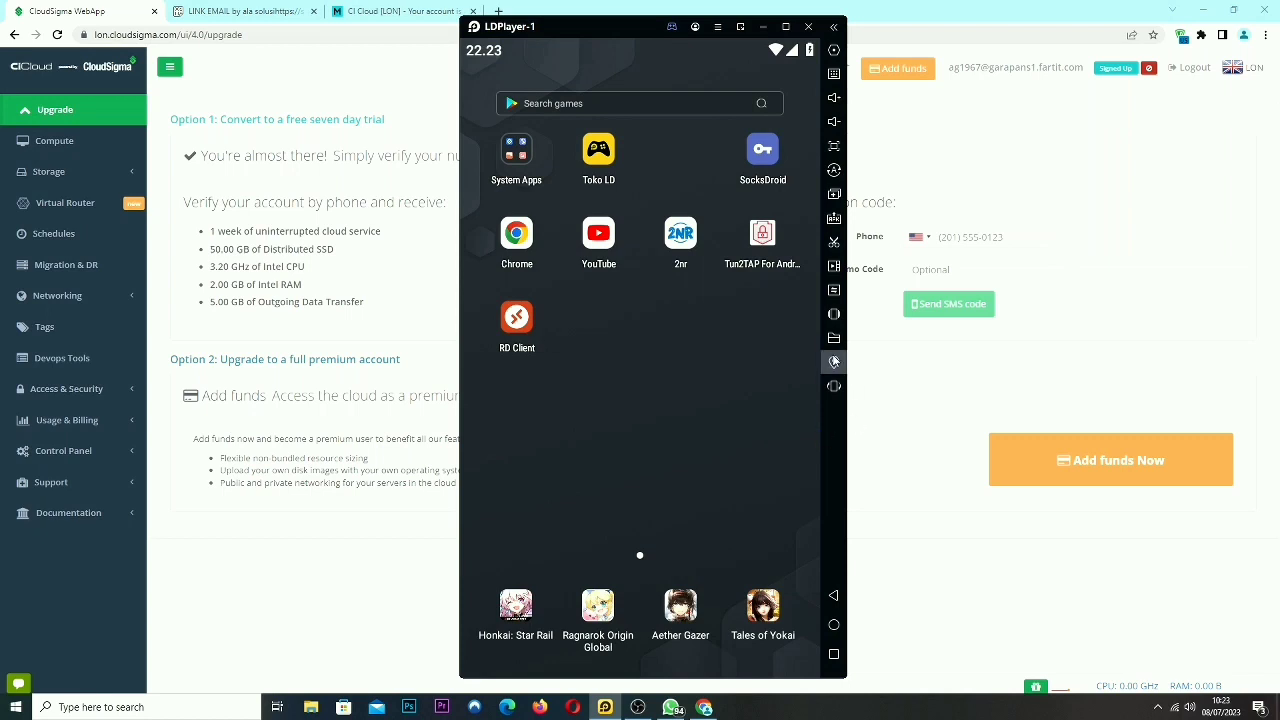
# In 2nr, create and save a new virtual number named 'q', then copy it to the clipboard.
pyautogui.click(681, 236)
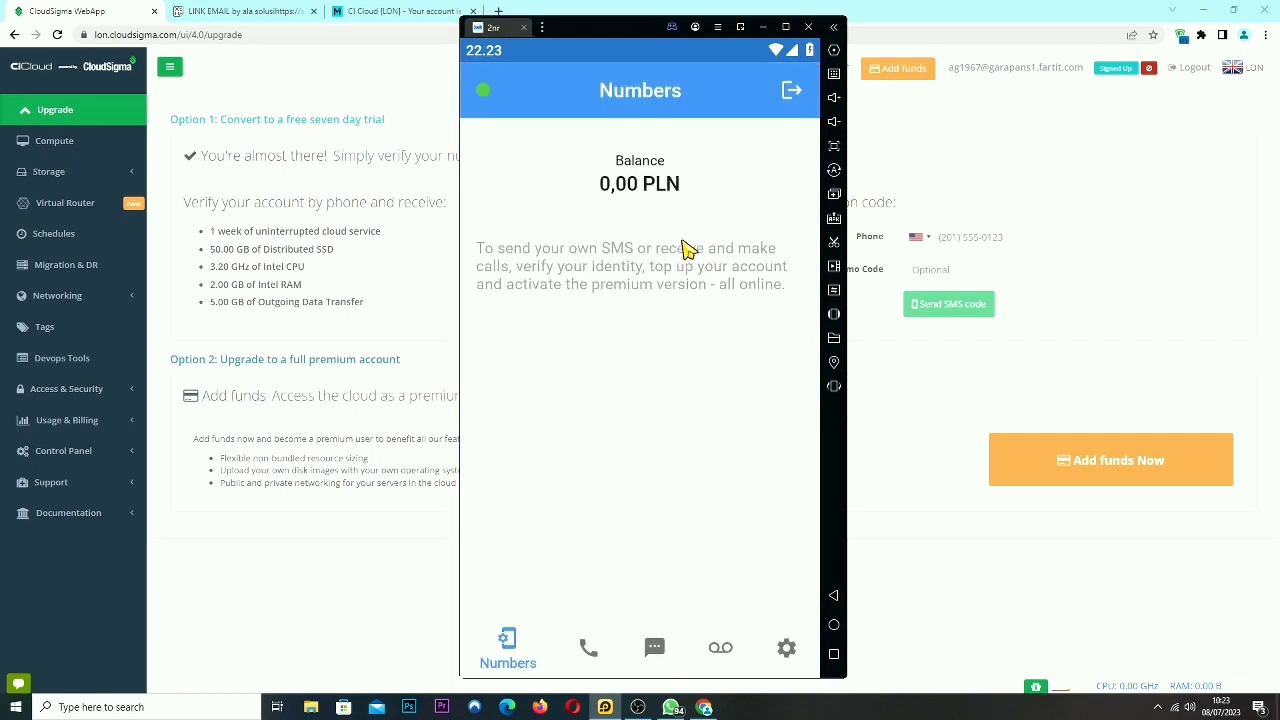
pyautogui.click(771, 576)
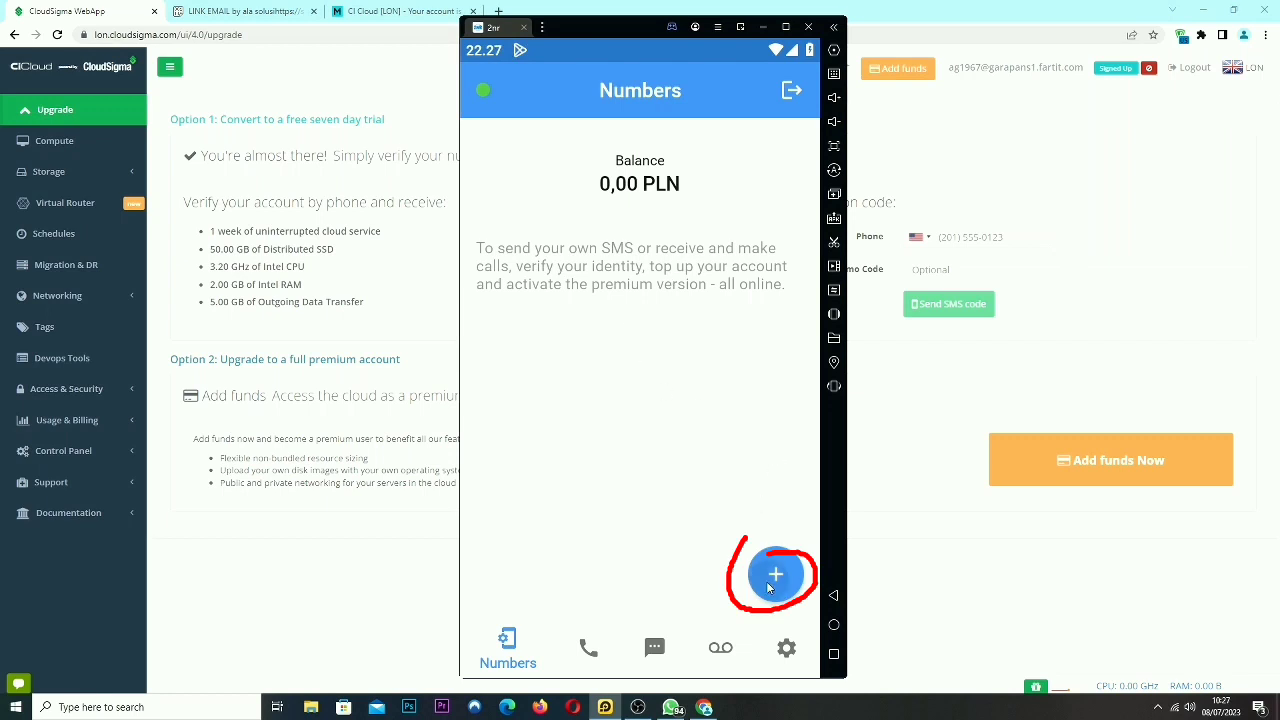
pyautogui.click(520, 322)
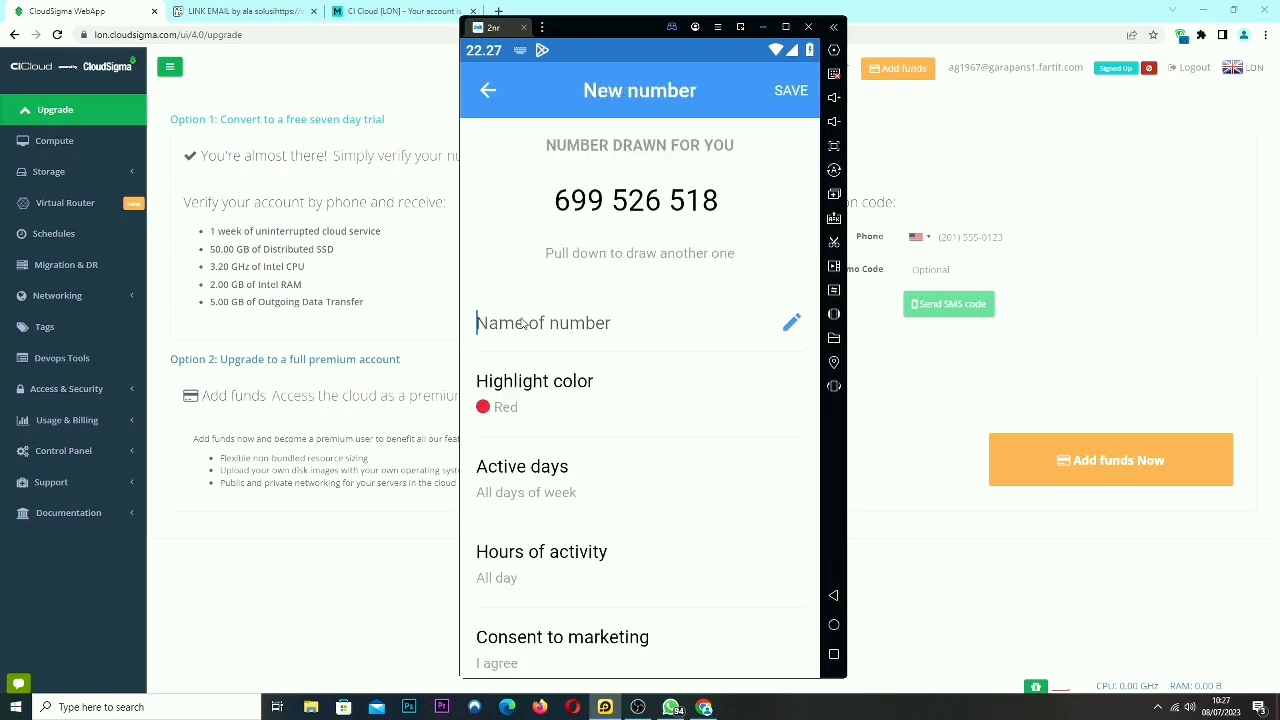
pyautogui.write('q')
pyautogui.click(791, 91)
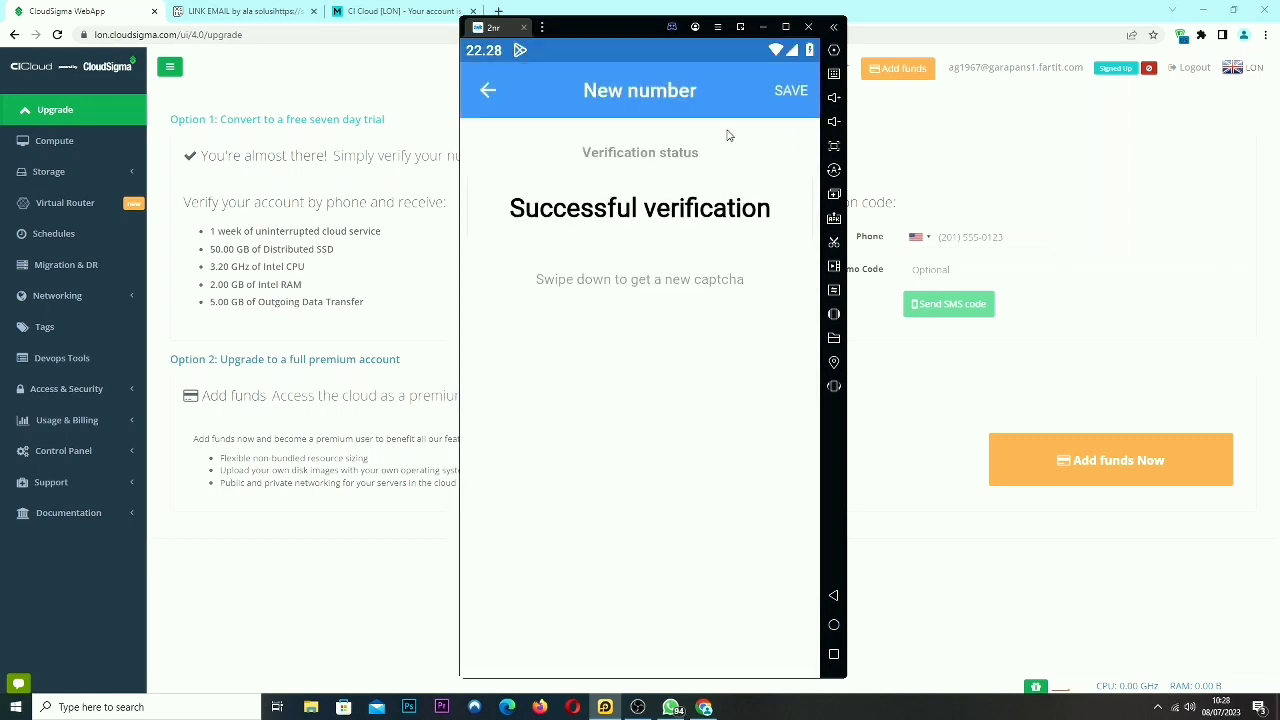
pyautogui.click(797, 92)
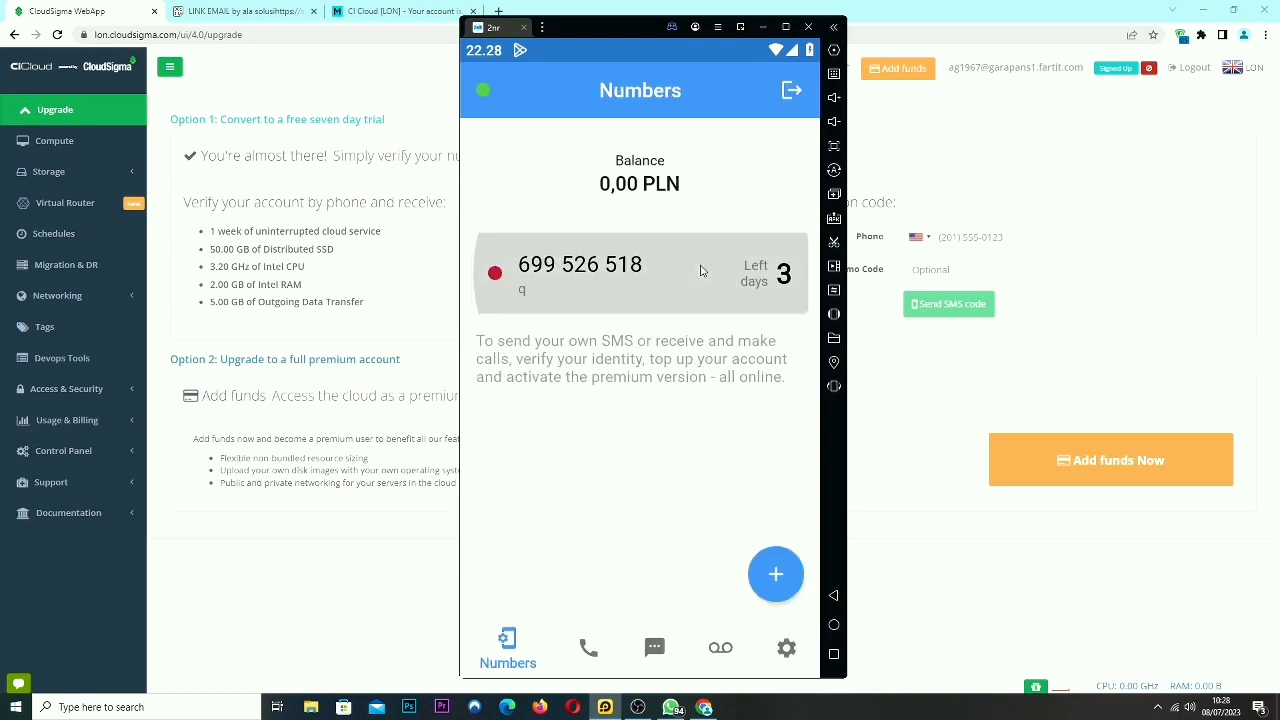
pyautogui.click(701, 270)
pyautogui.click(593, 268)
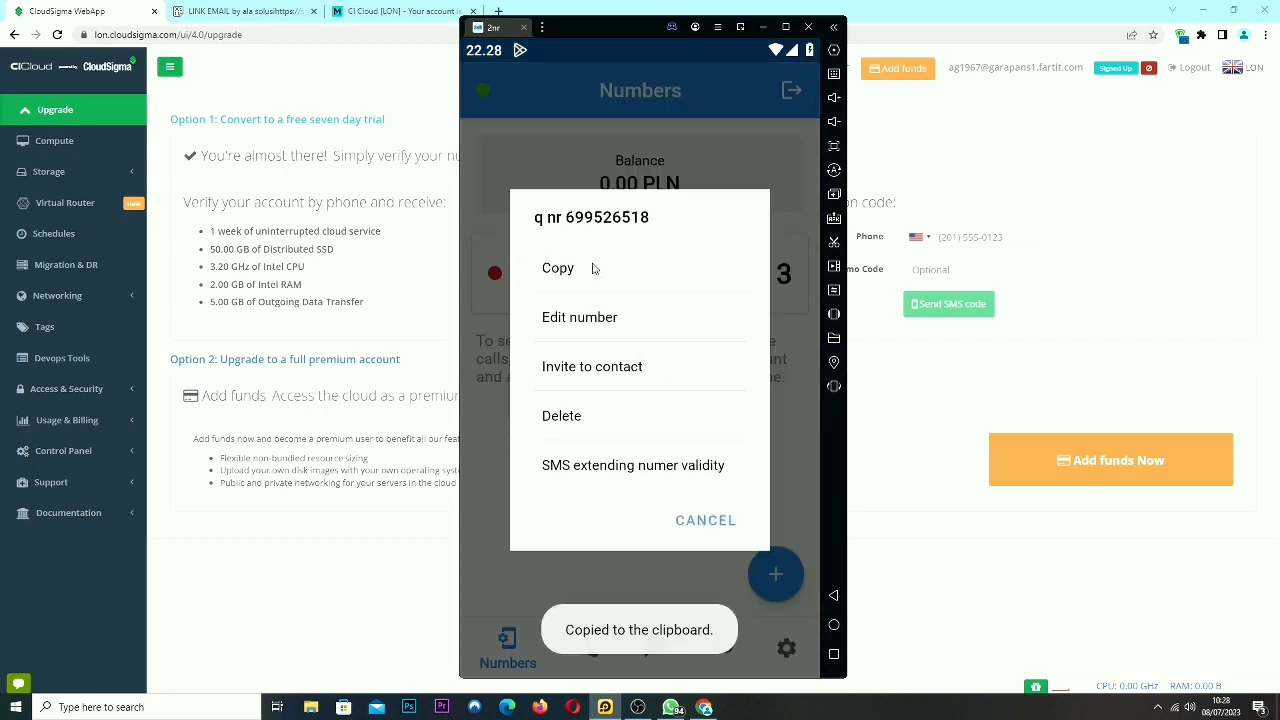
pyautogui.click(955, 236)
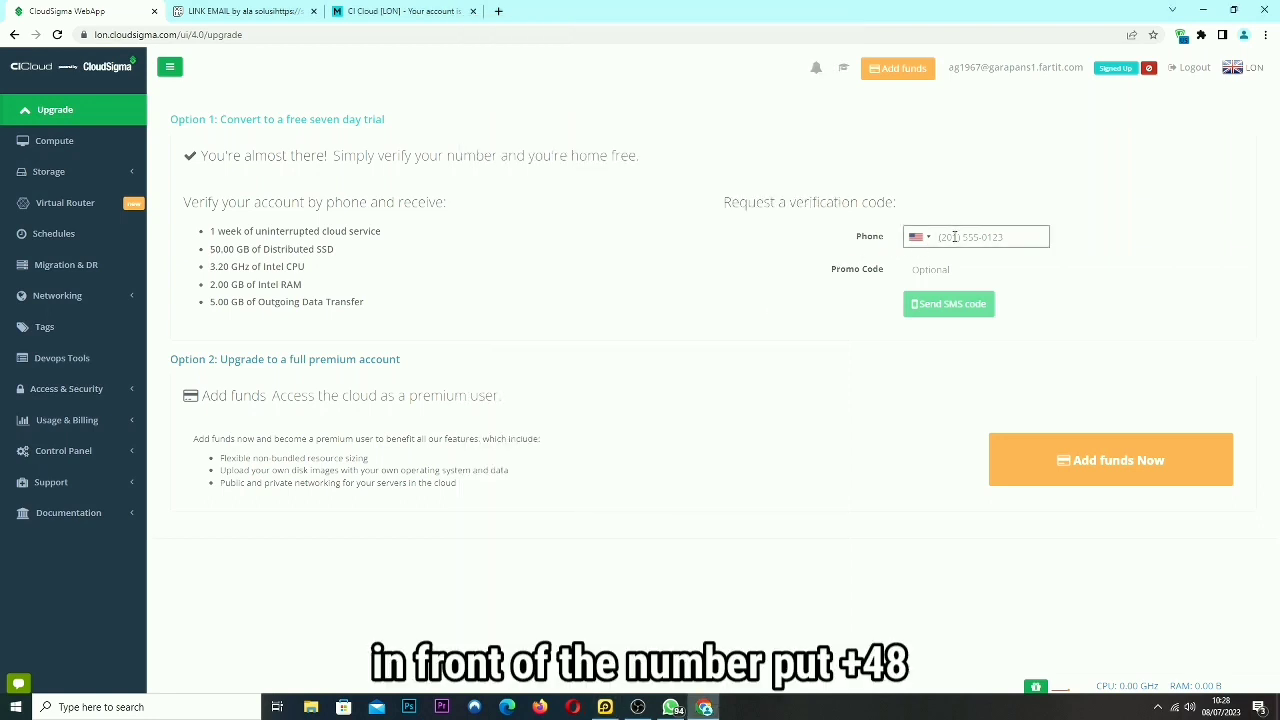
# Enter +48 followed by the pasted number in the Phone field and request the SMS code.
pyautogui.write('+48')
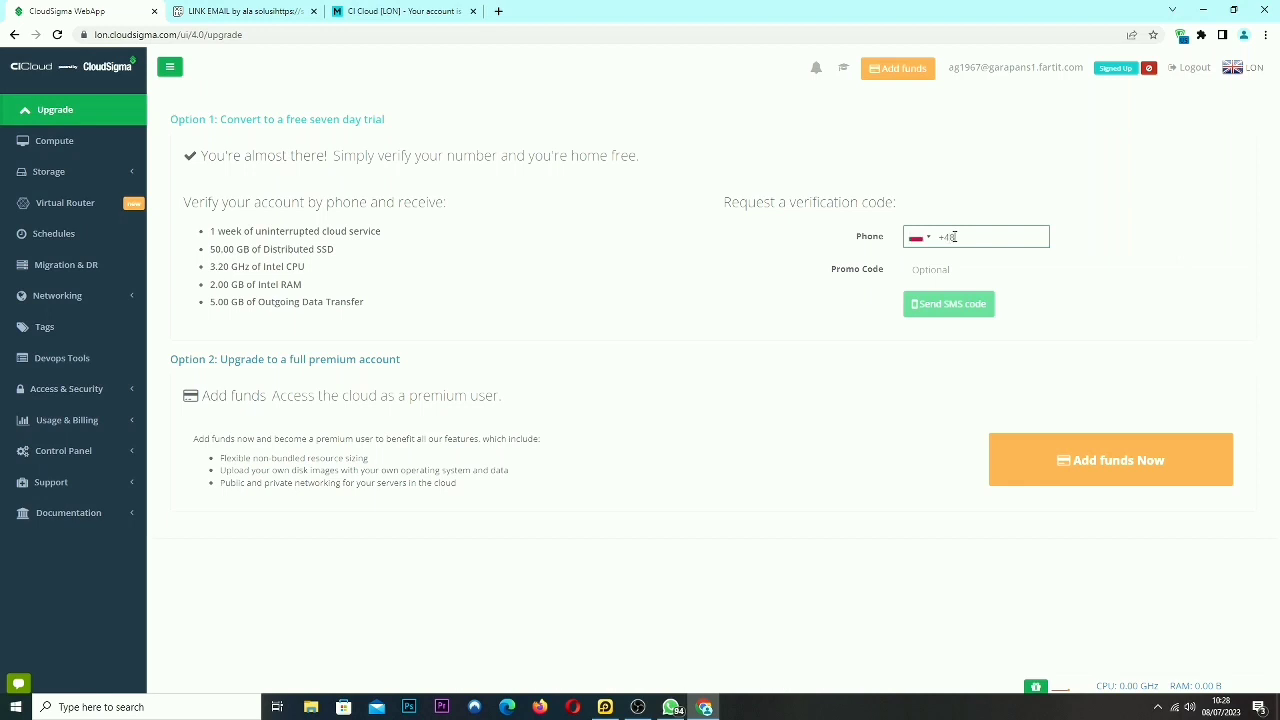
pyautogui.hotkey('ctrl', 'v')
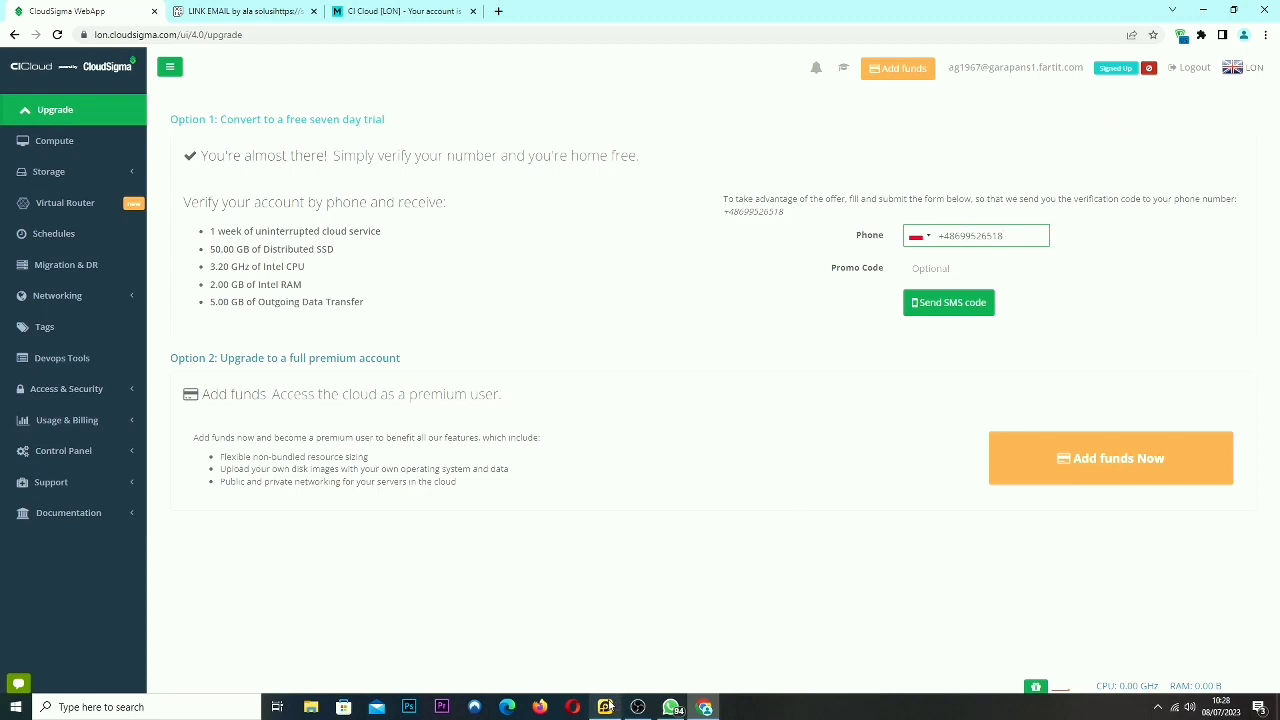
pyautogui.click(948, 302)
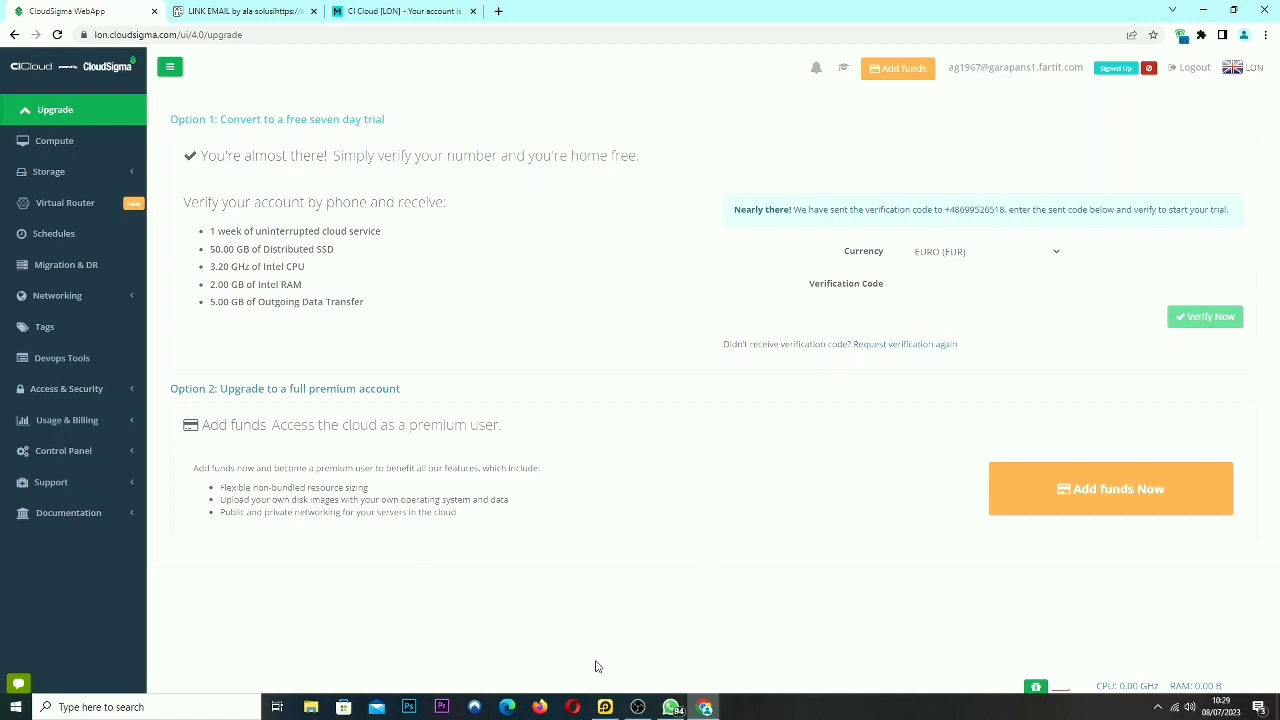
# Read the SMS on the emulated phone and start typing the verification code.
pyautogui.click(605, 707)
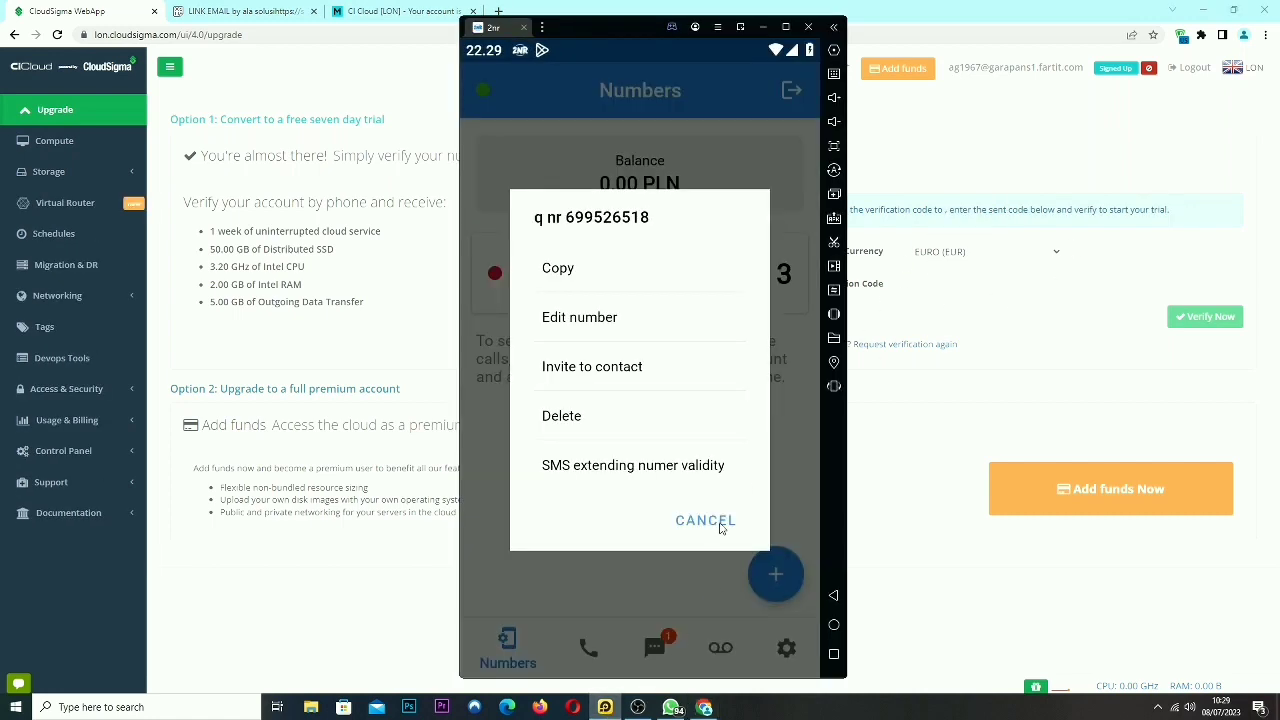
pyautogui.click(721, 524)
pyautogui.click(655, 648)
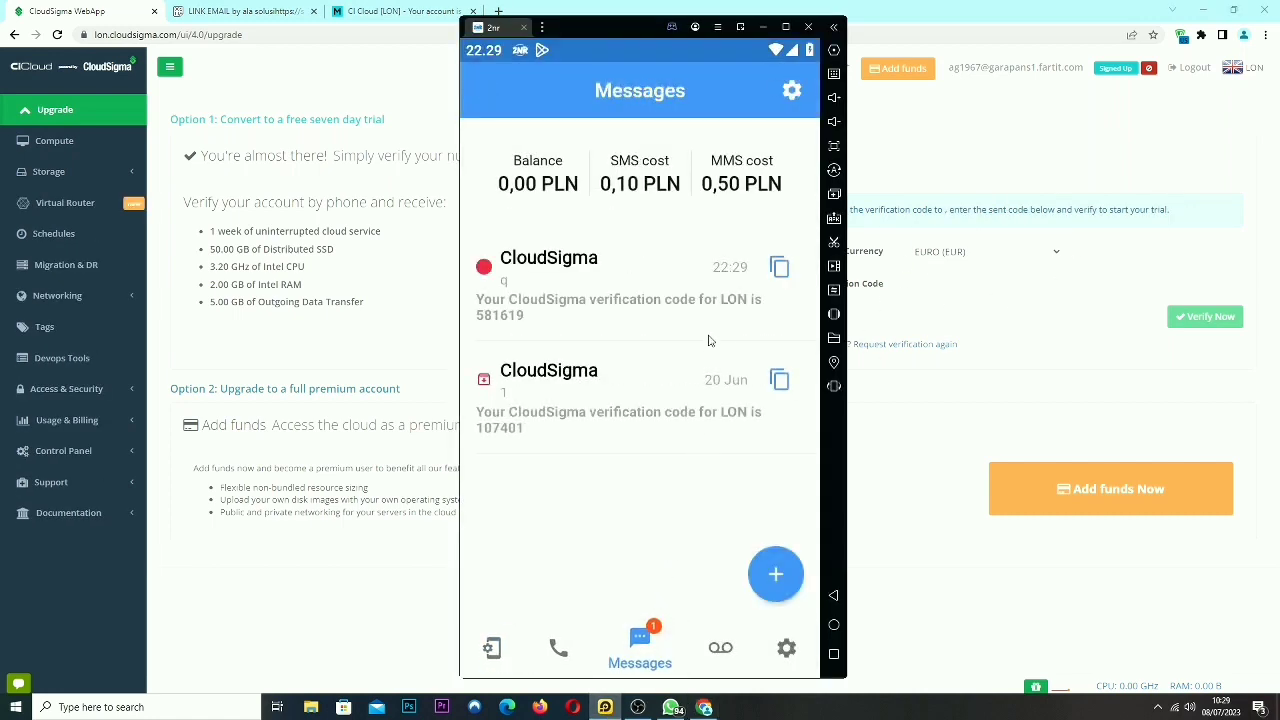
pyautogui.click(974, 288)
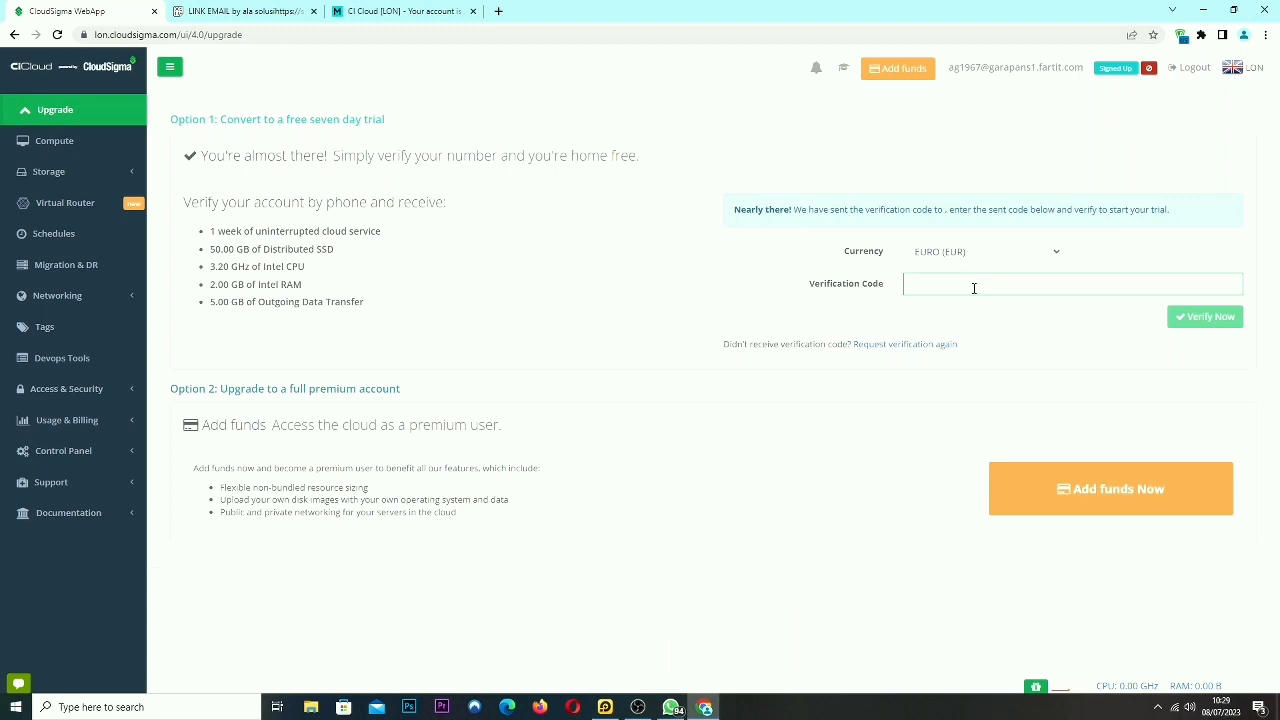
pyautogui.write('3')
pyautogui.press('BackSpace')
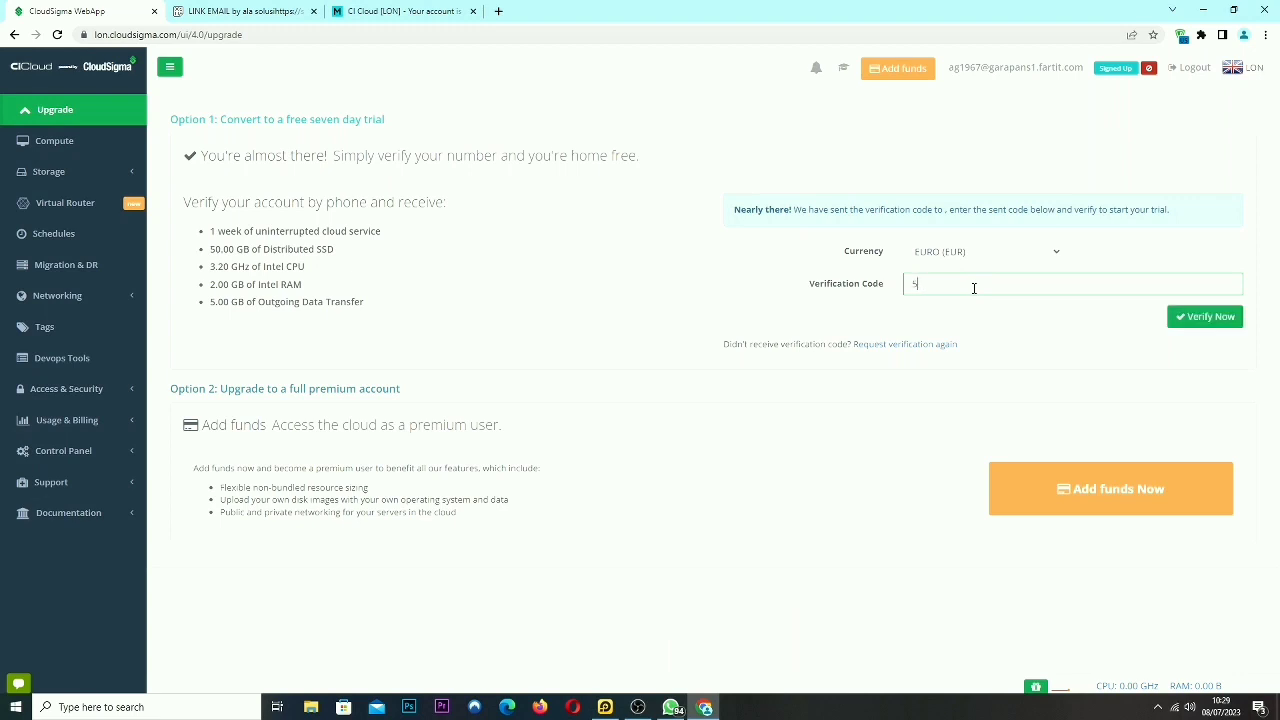
# Recheck the code on the phone and delete the stray extra characters from the field.
pyautogui.click(605, 707)
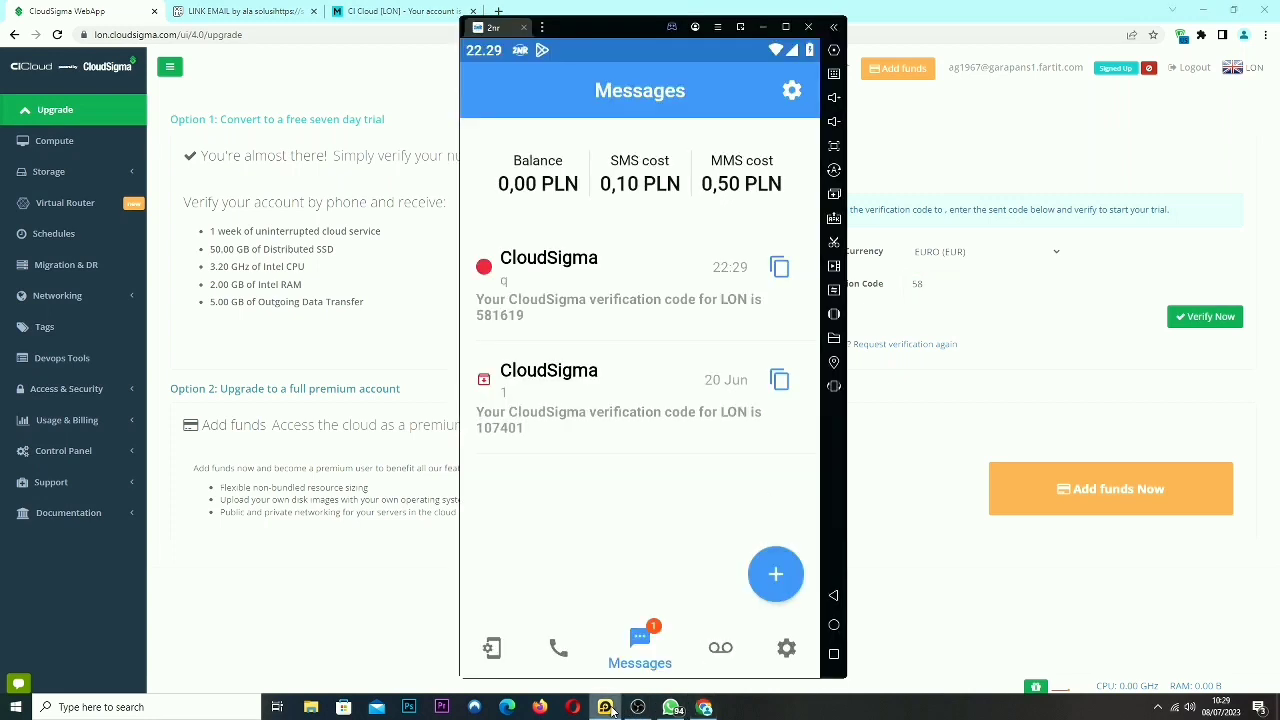
pyautogui.click(951, 284)
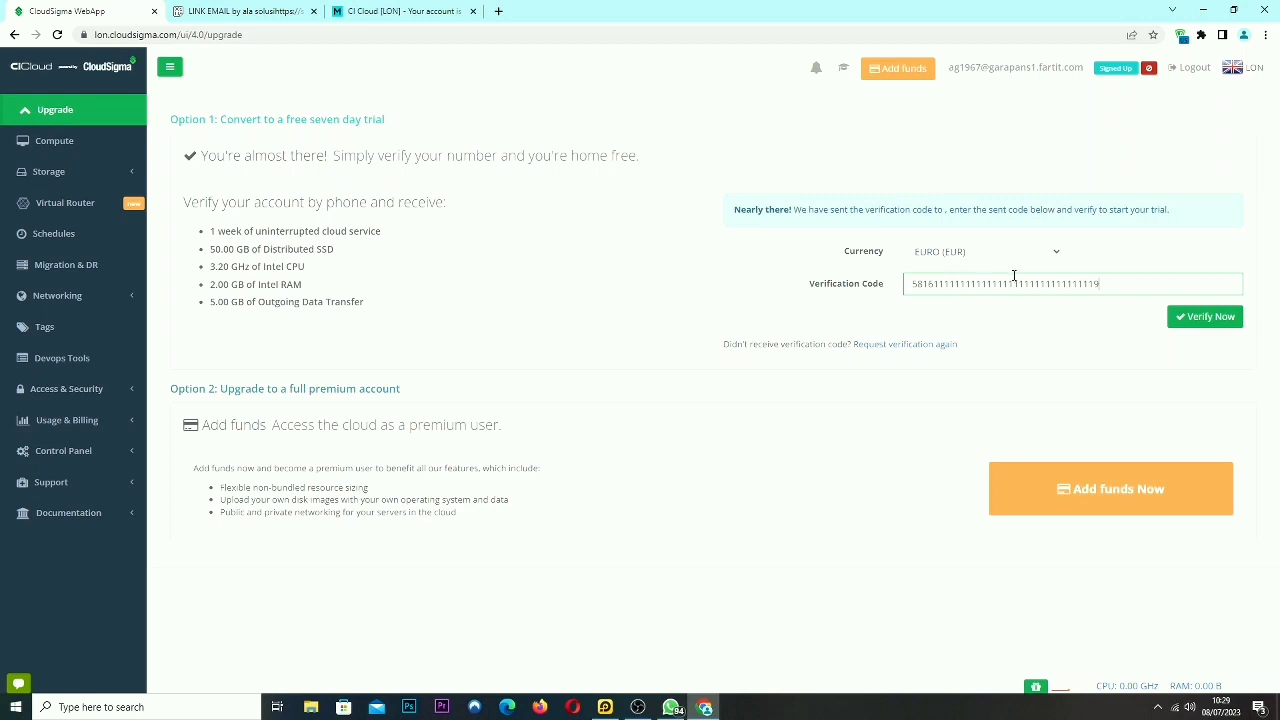
pyautogui.moveTo(1094, 284); pyautogui.dragTo(938, 300)
pyautogui.press('BackSpace')
# Submit the verification code, then return to the empty Compute servers list.
pyautogui.click(1211, 318)
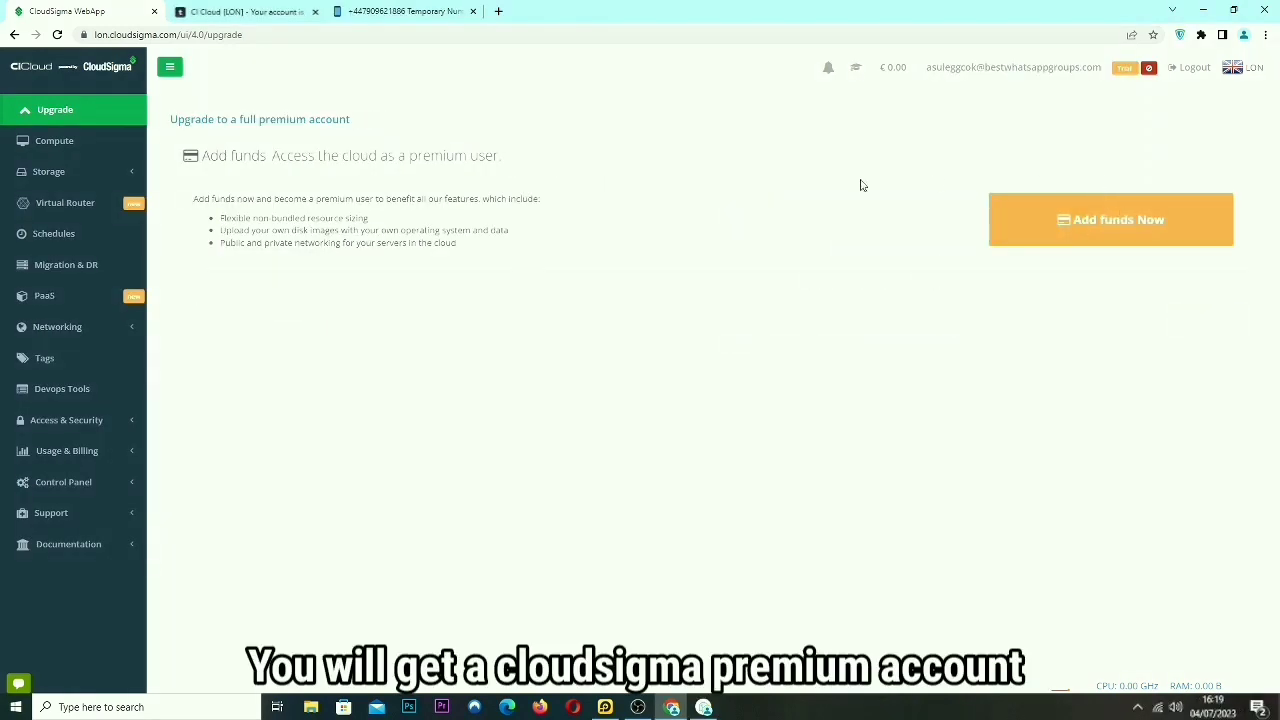
pyautogui.moveTo(410, 156); pyautogui.dragTo(466, 156)
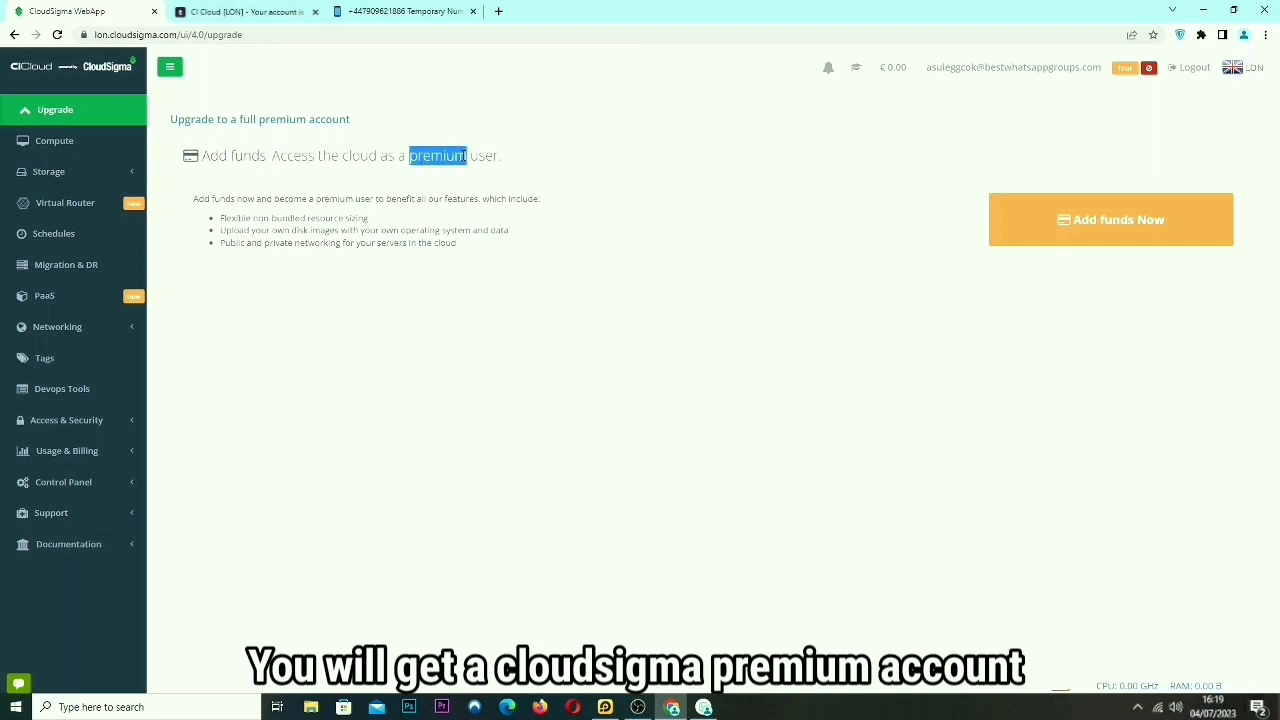
pyautogui.click(56, 140)
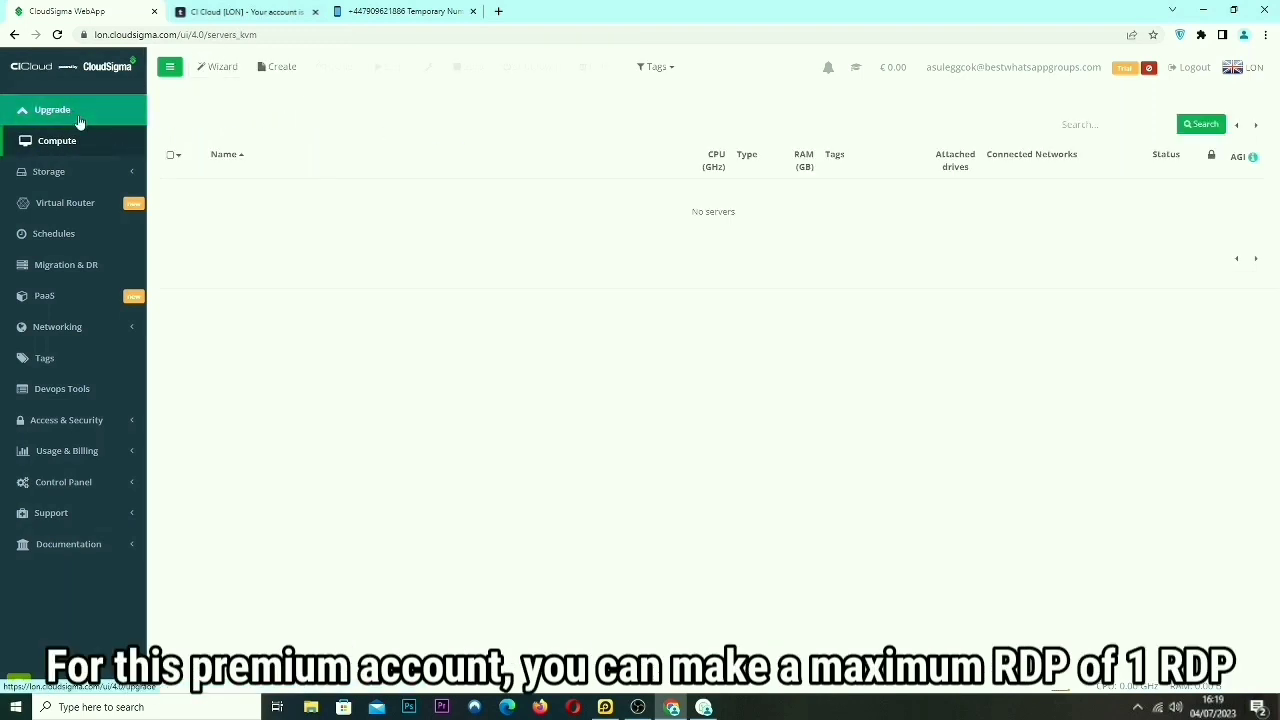
pyautogui.click(74, 111)
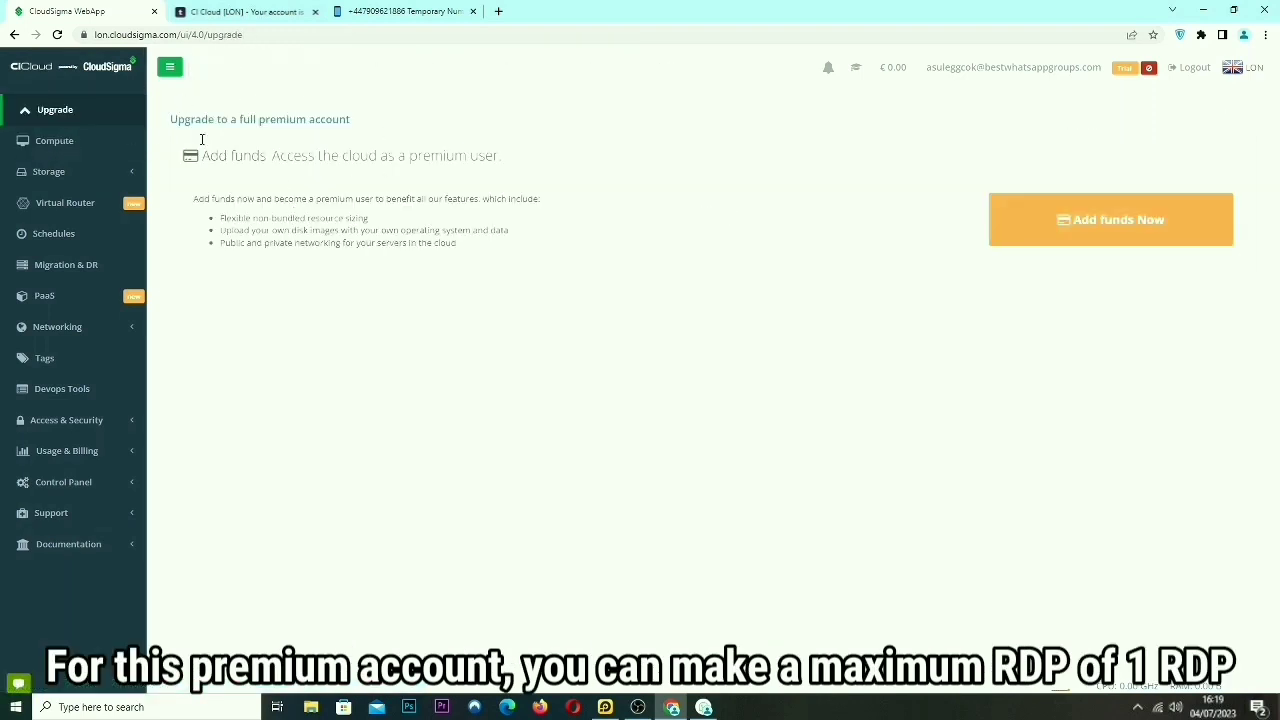
pyautogui.click(32, 142)
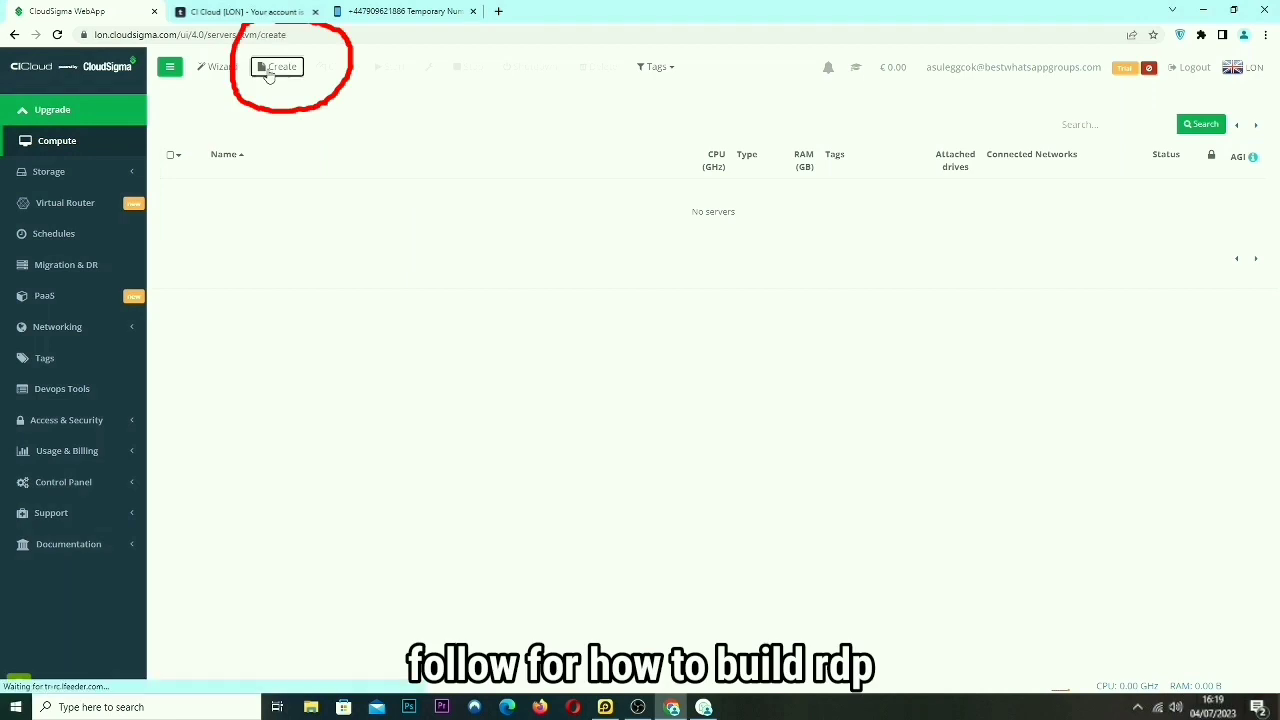
# Create a server with the suggested name, 3 GHz CPU and 2 GB RAM, then open its settings.
pyautogui.click(268, 66)
pyautogui.click(400, 222)
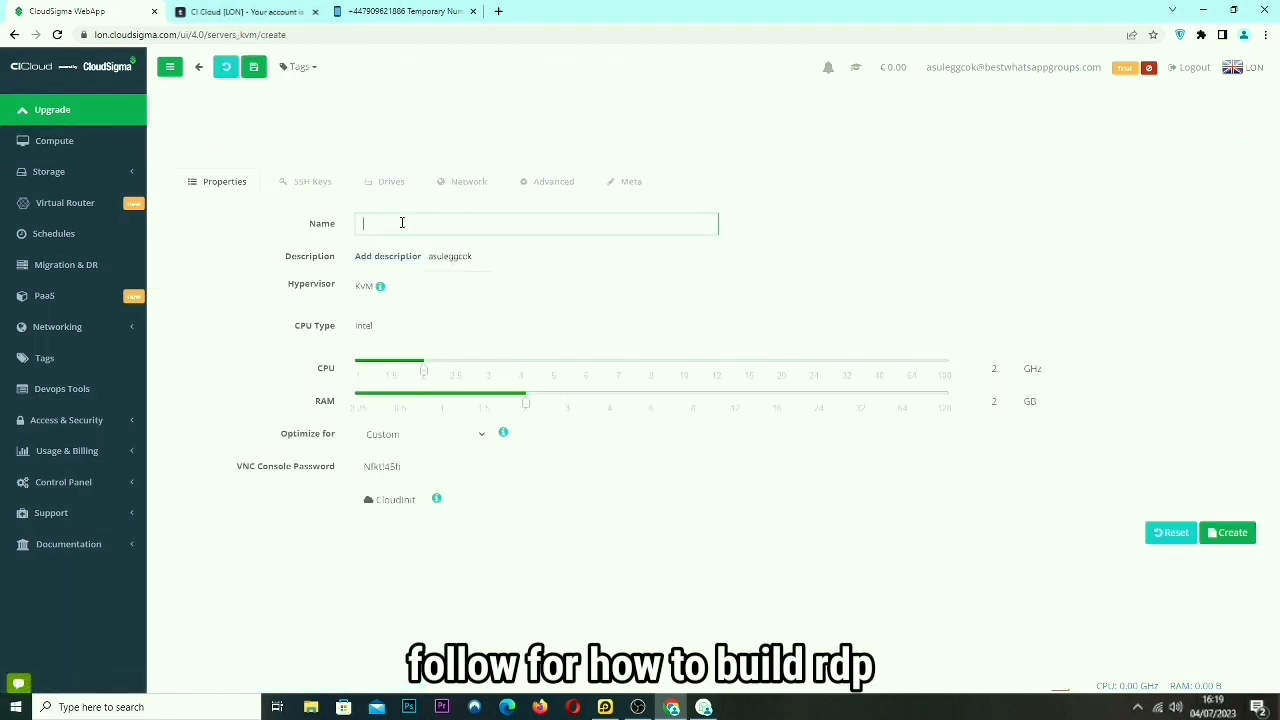
pyautogui.click(451, 257)
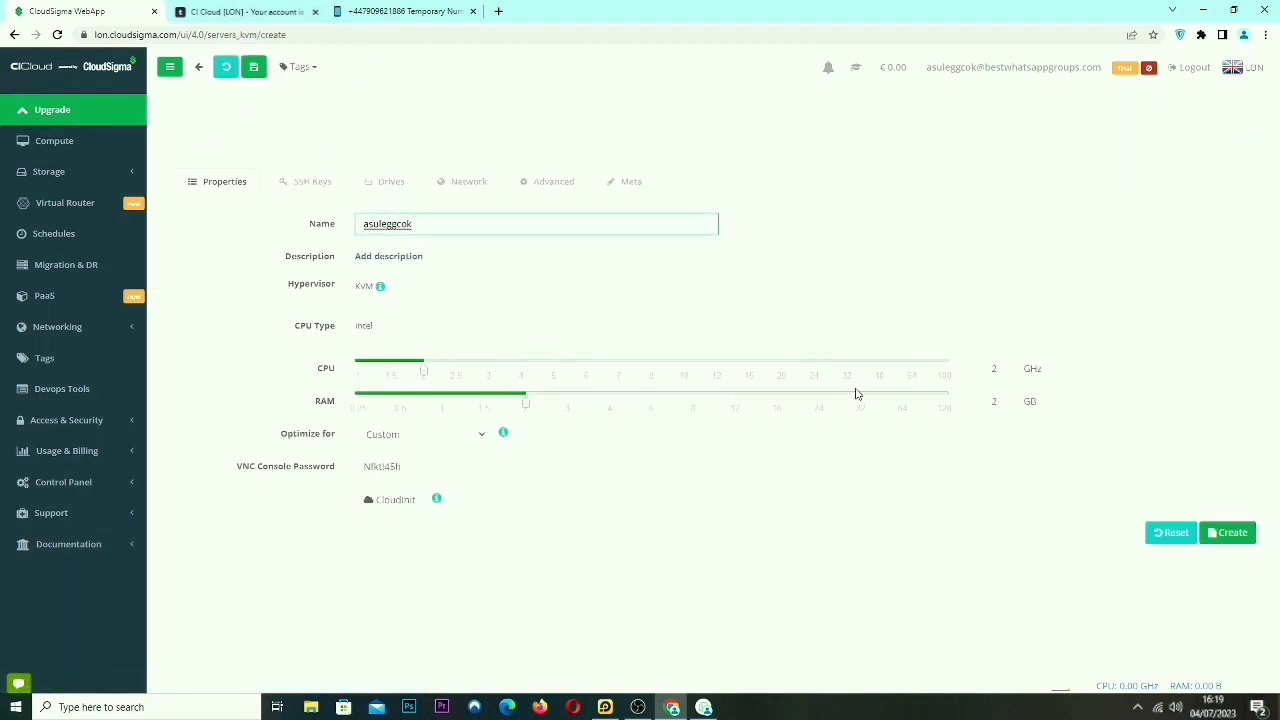
pyautogui.click(994, 368)
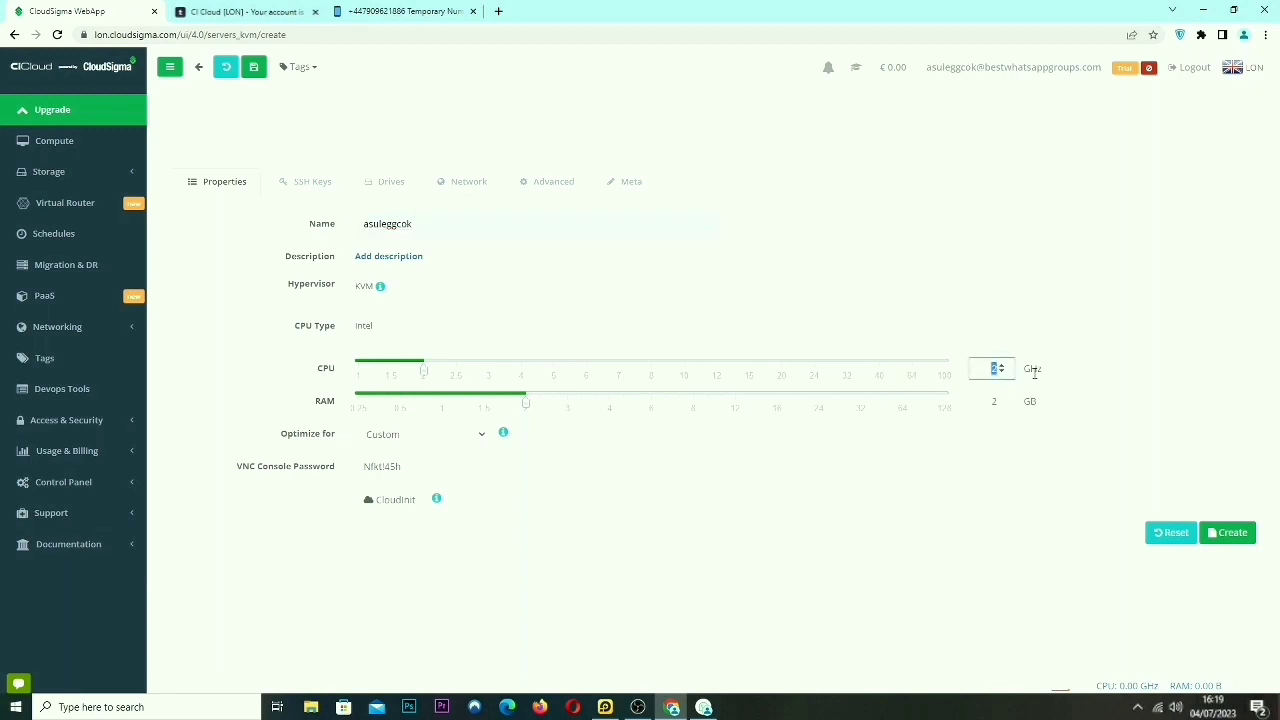
pyautogui.write('3')
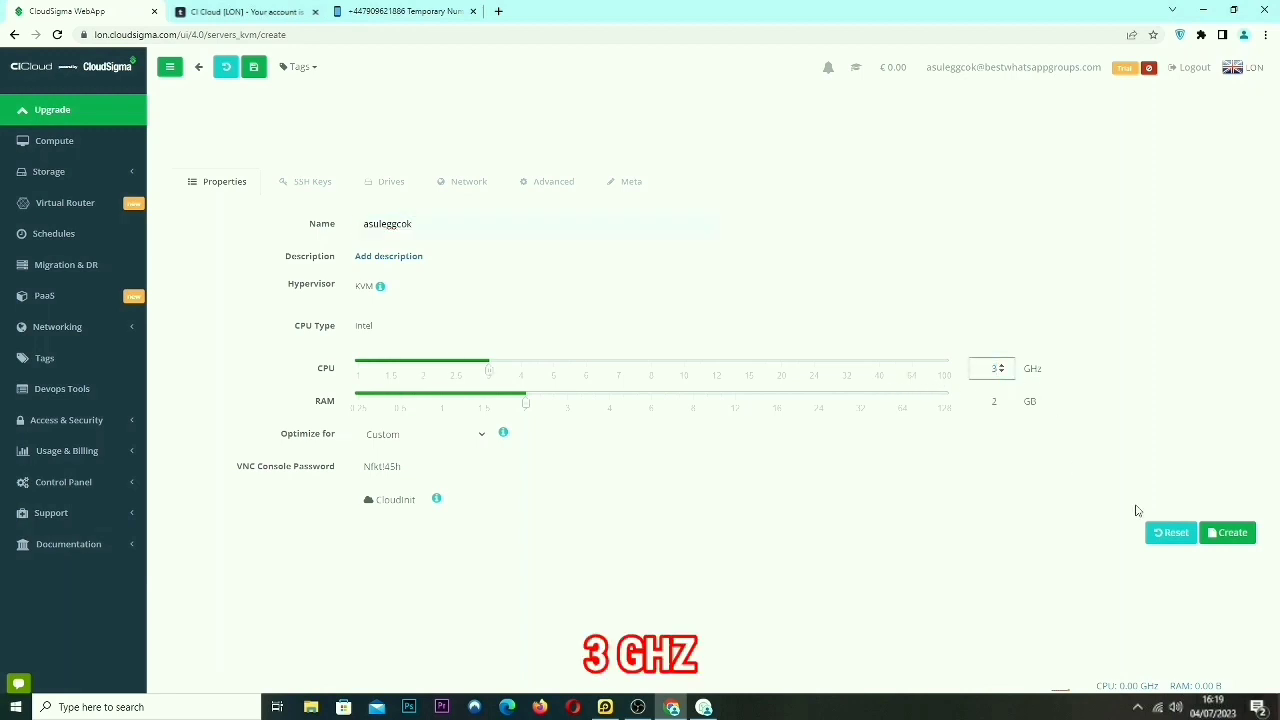
pyautogui.click(1236, 538)
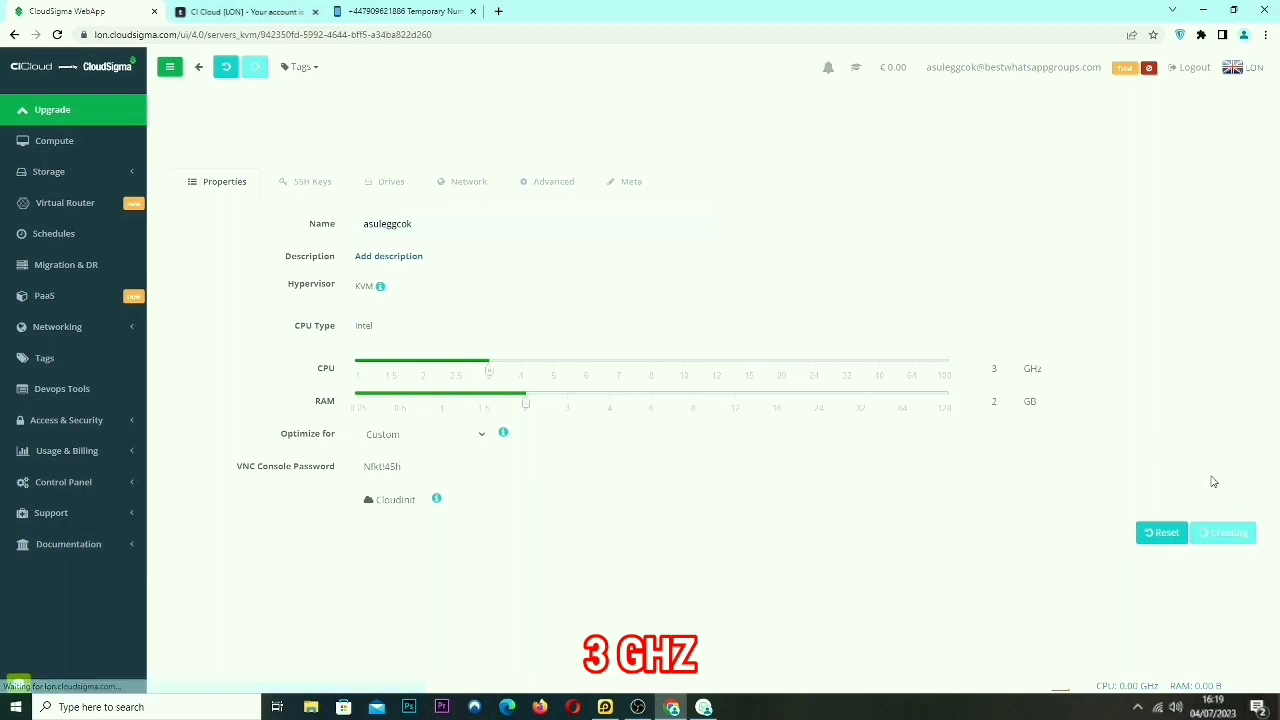
pyautogui.click(89, 143)
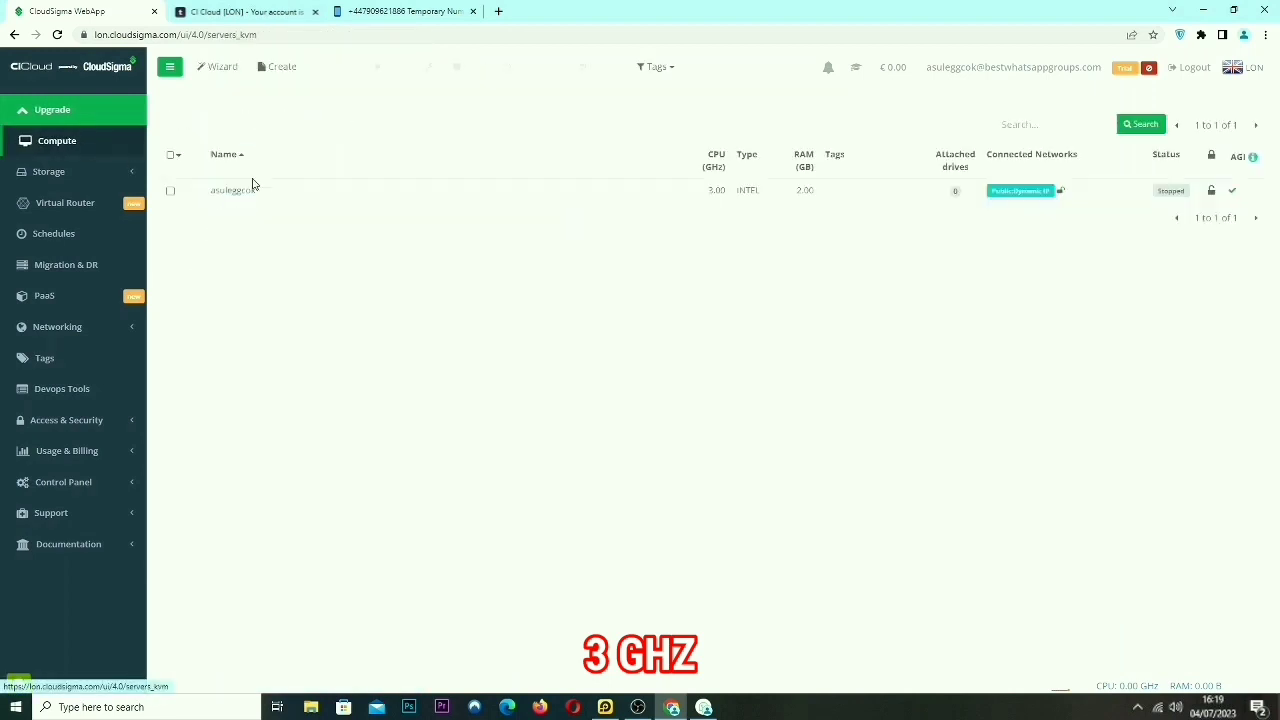
pyautogui.click(240, 200)
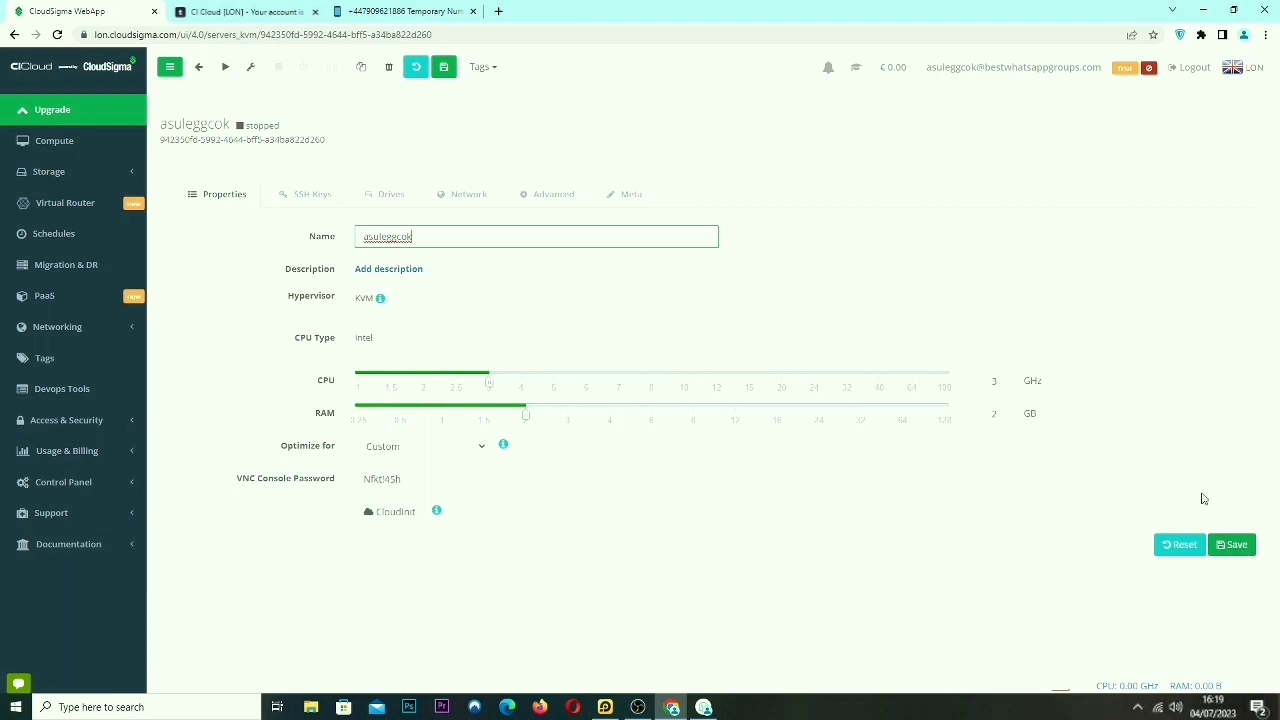
# Create and attach a new 50 GB hard drive with the suggested name.
pyautogui.click(293, 206)
pyautogui.click(362, 200)
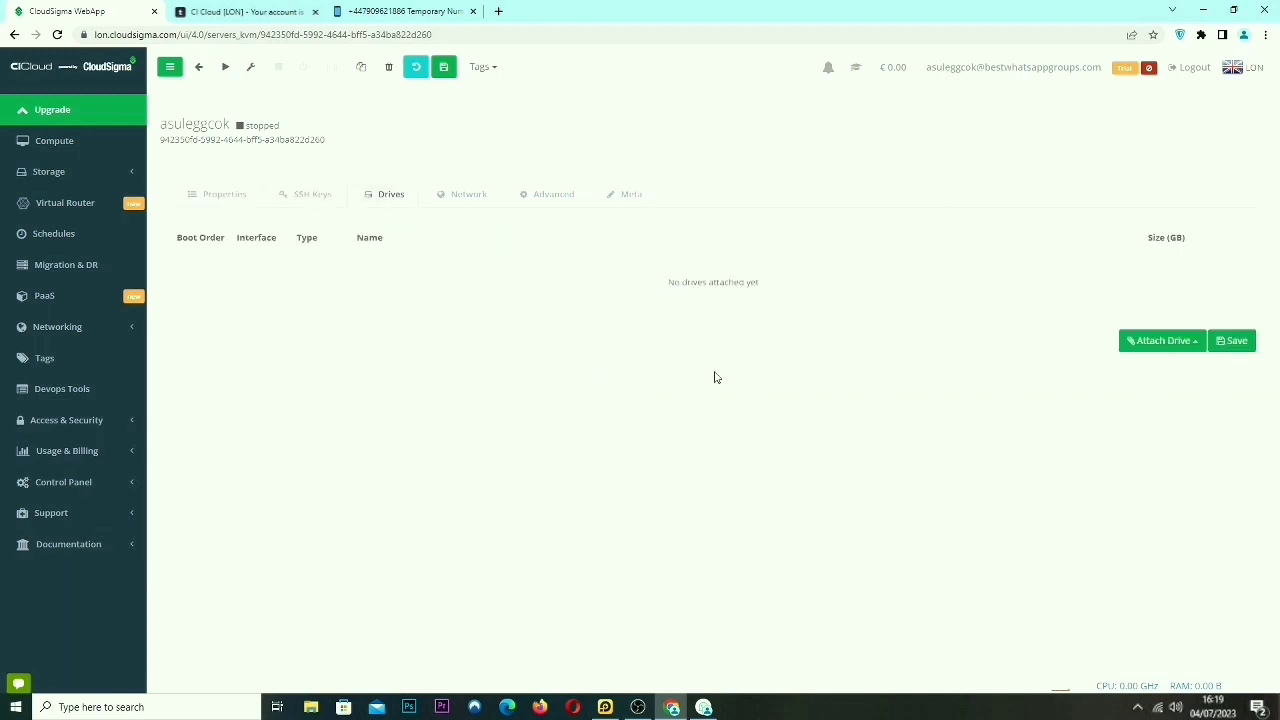
pyautogui.click(1134, 345)
pyautogui.click(1163, 233)
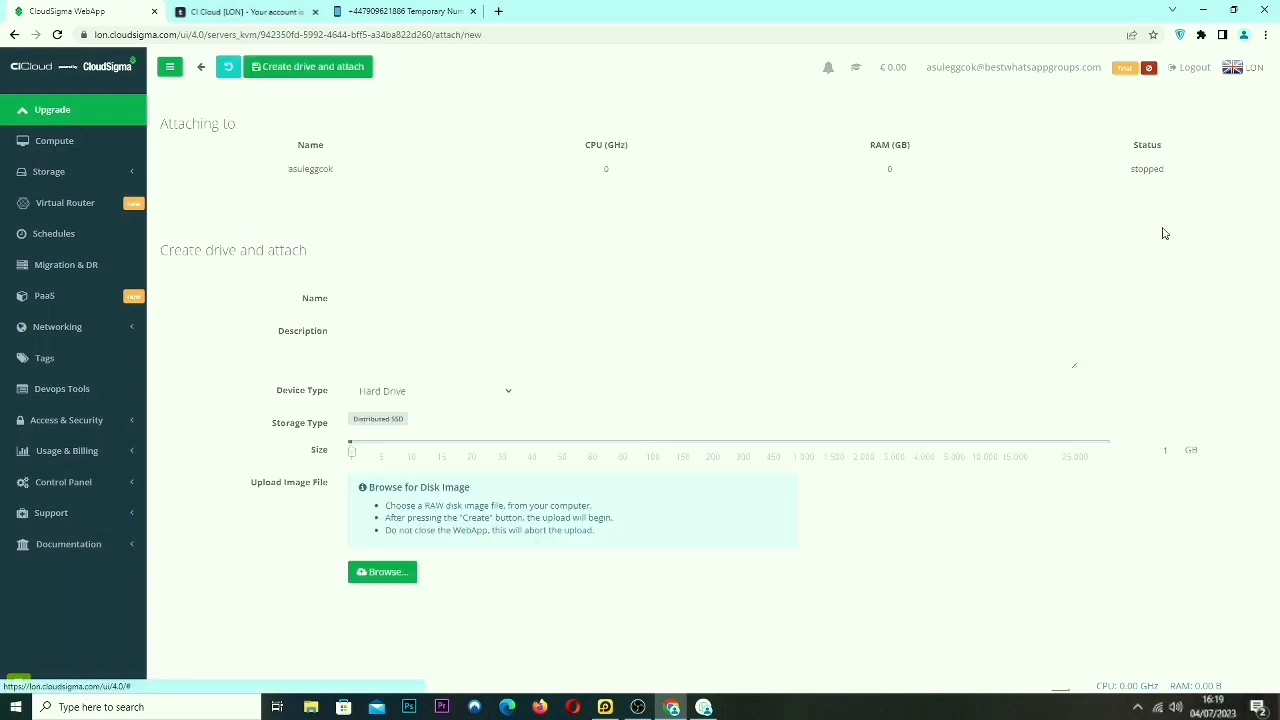
pyautogui.click(368, 308)
pyautogui.click(443, 330)
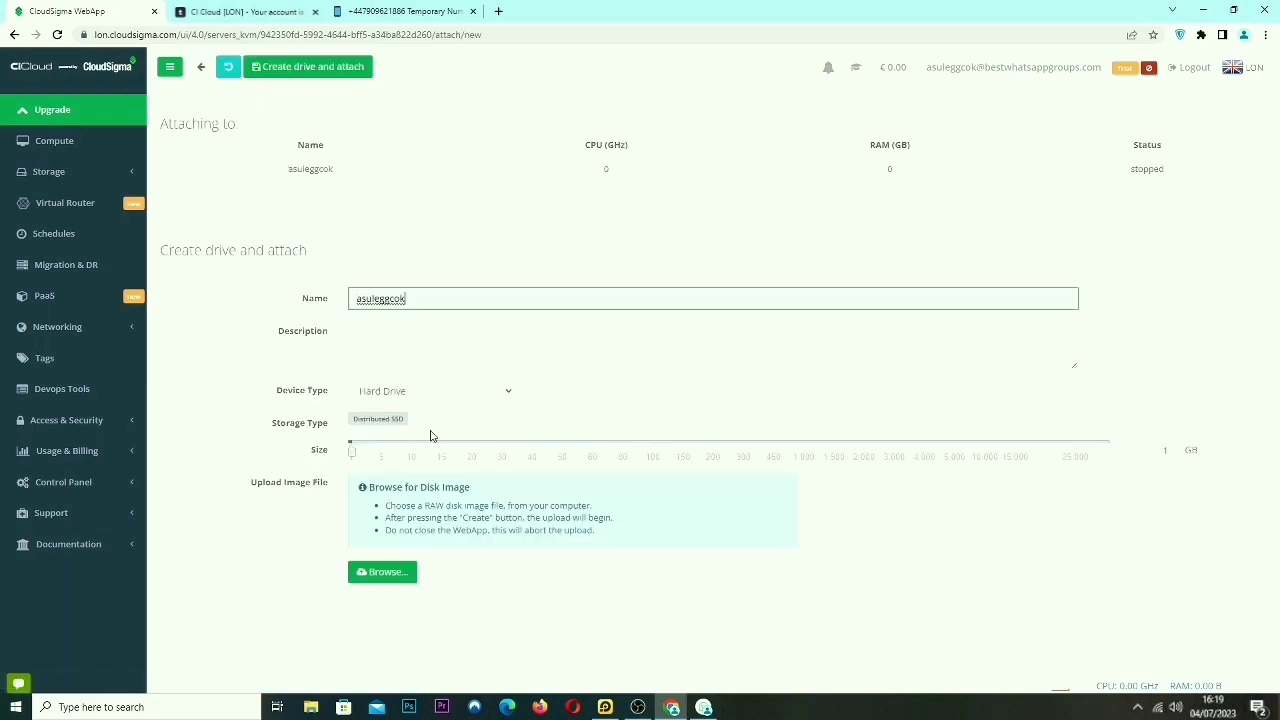
pyautogui.doubleClick(1165, 451)
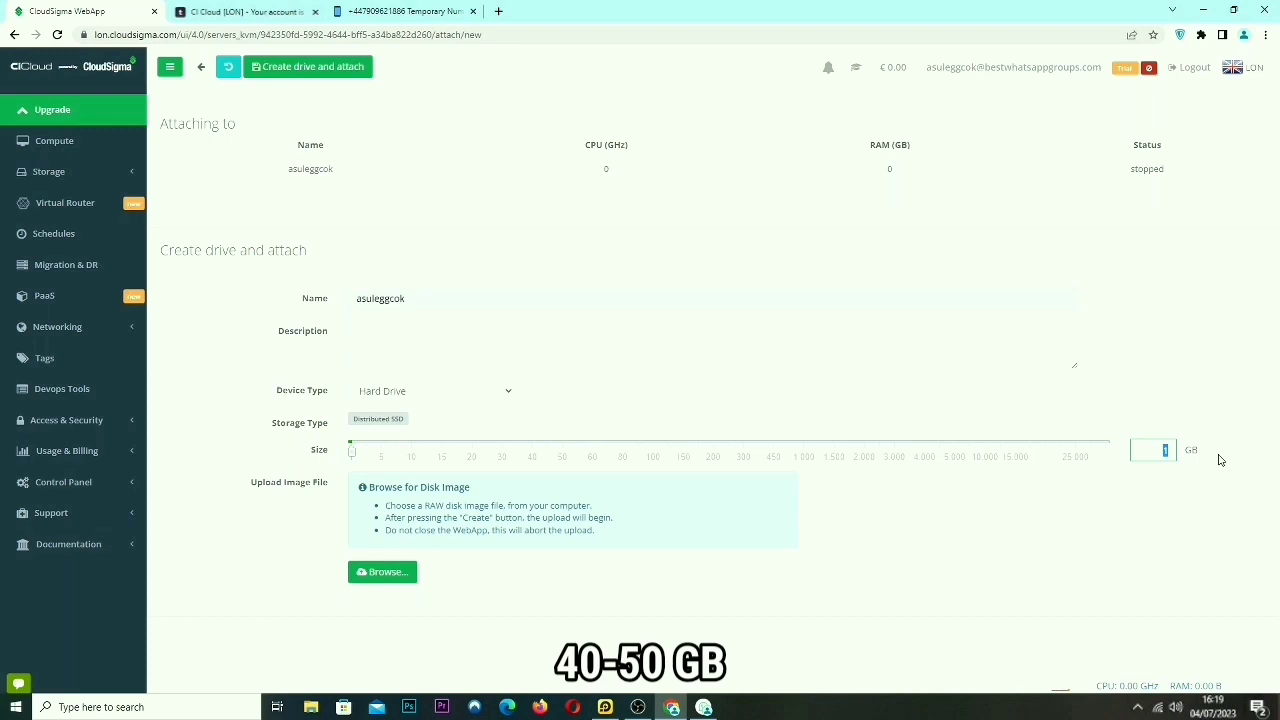
pyautogui.write('50')
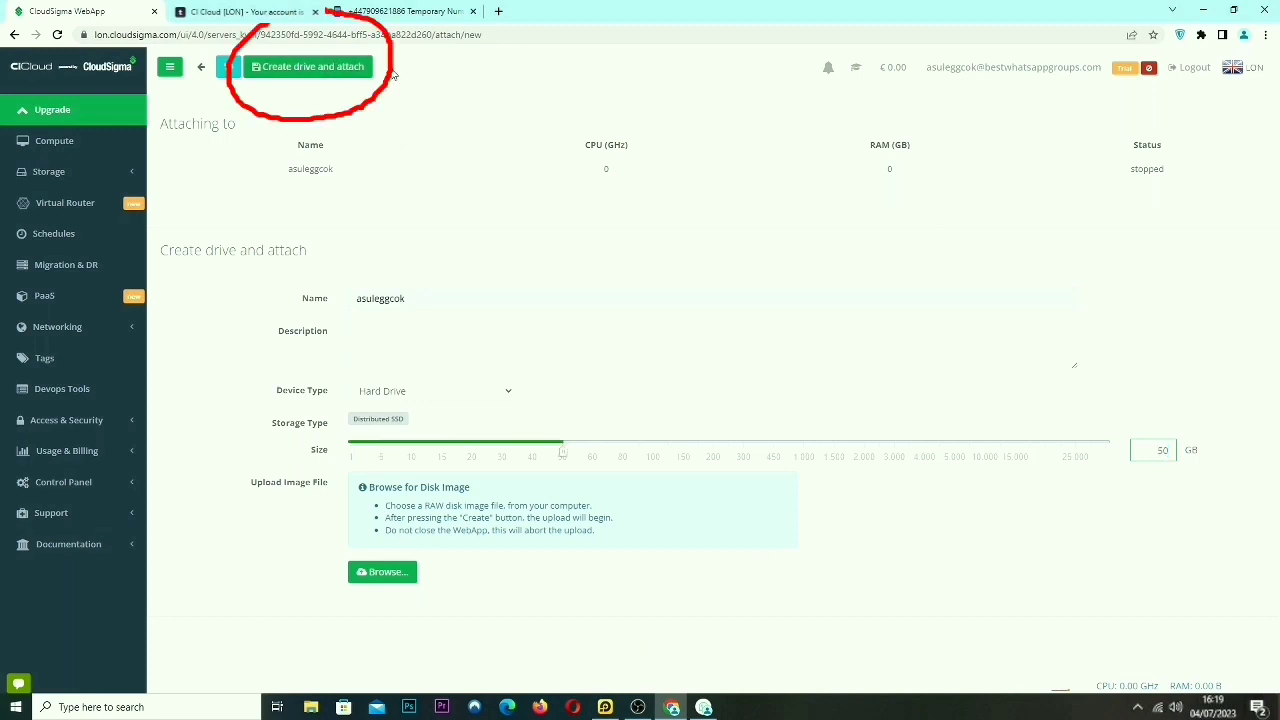
pyautogui.click(303, 75)
pyautogui.click(303, 75)
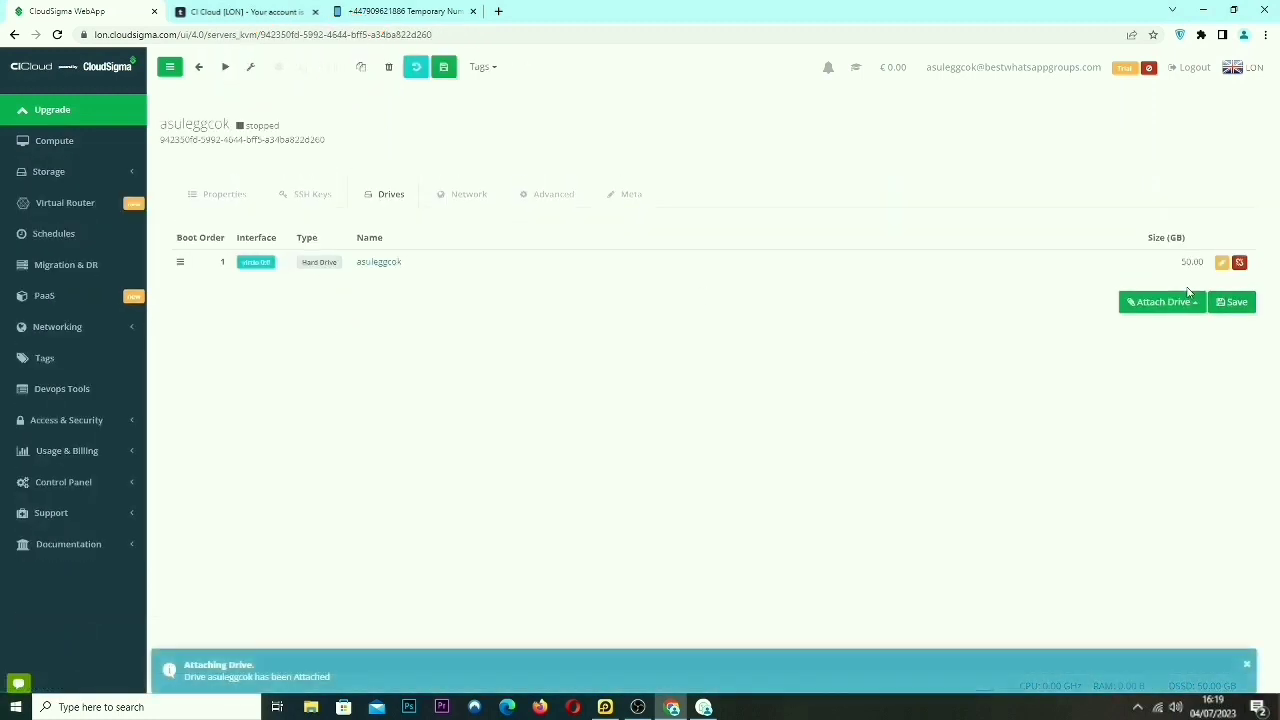
# Bring up the drive library to pick a drive to attach.
pyautogui.click(1165, 302)
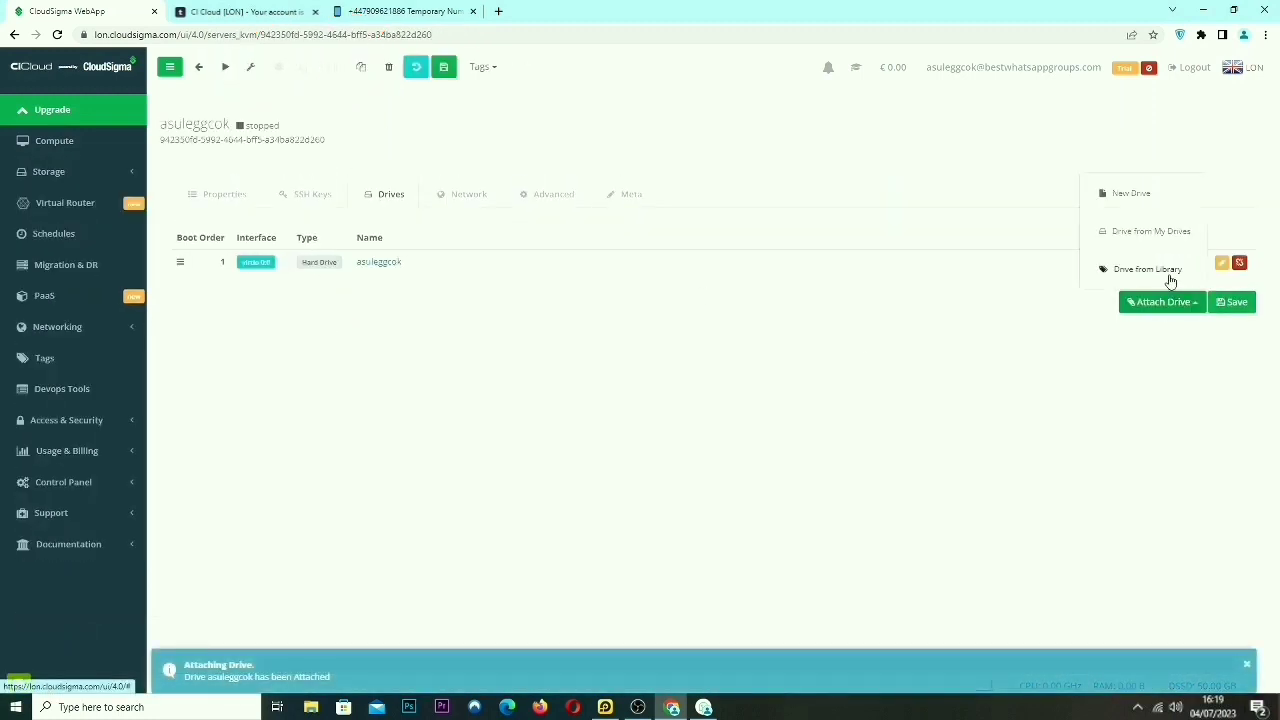
pyautogui.click(1167, 272)
pyautogui.click(1128, 251)
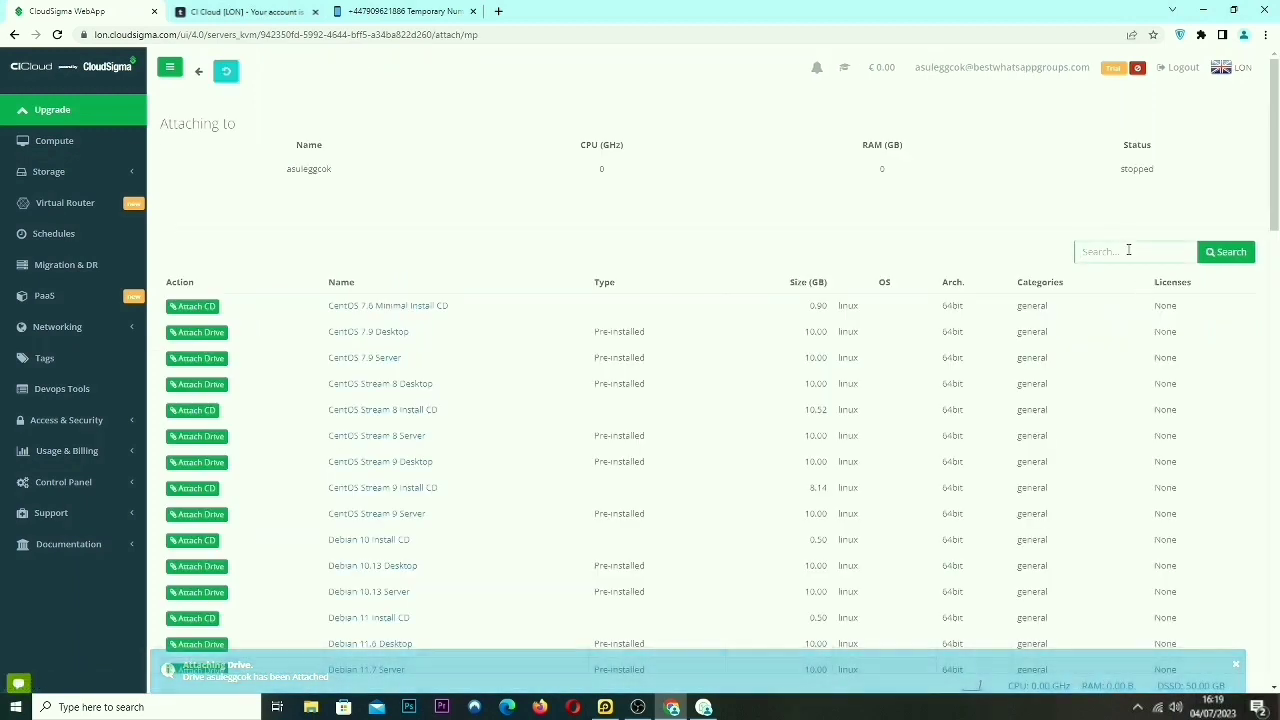
# Search the drive library for 'windows server 2012' to find the R2 install CD.
pyautogui.write('windows')
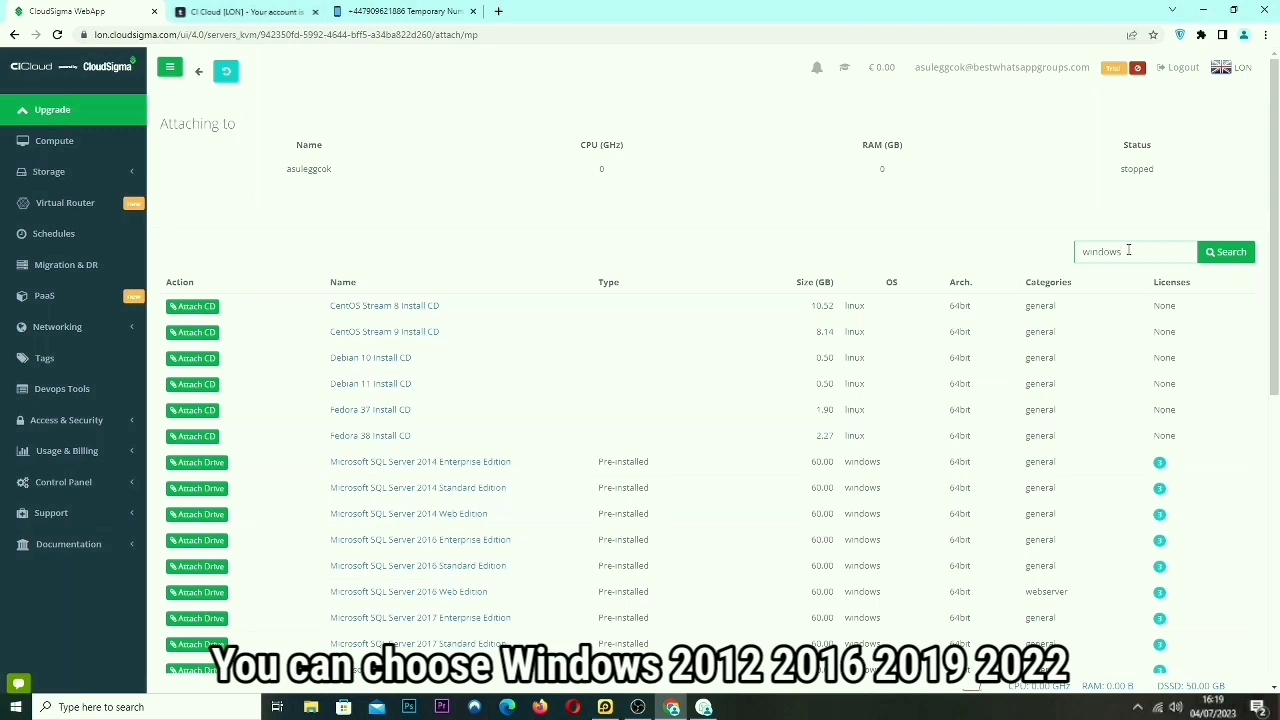
pyautogui.write(' s')
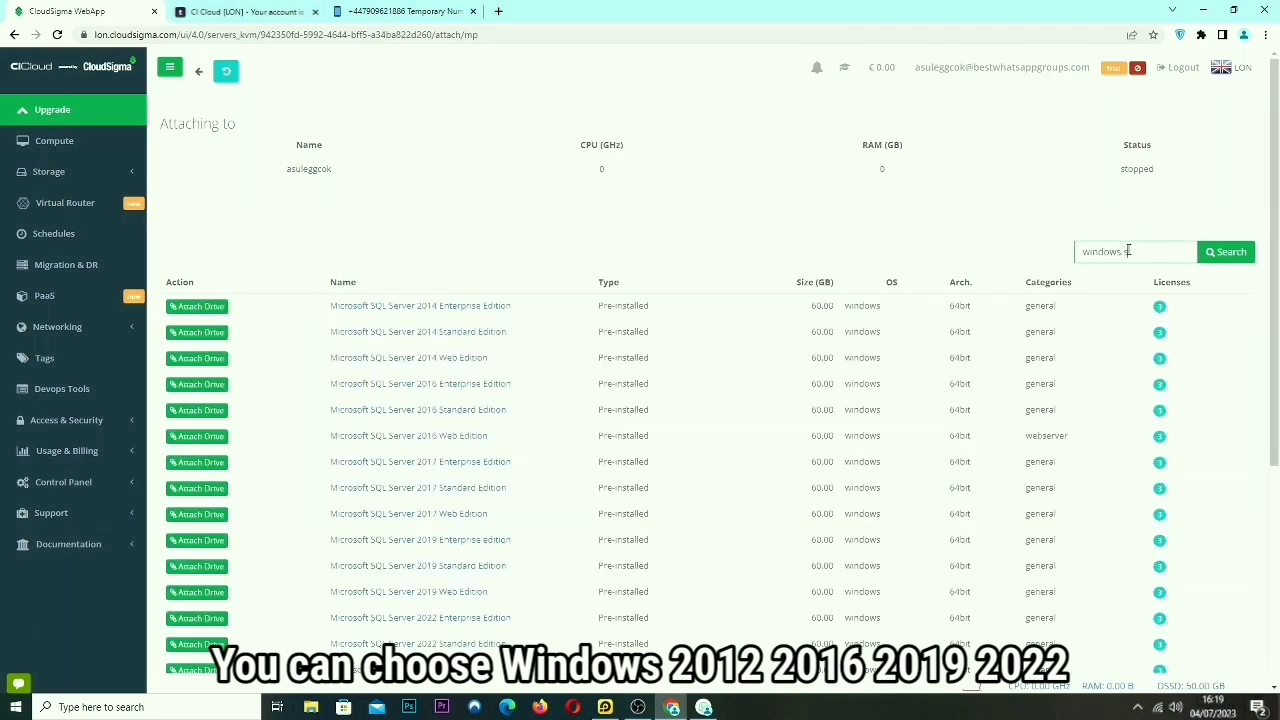
pyautogui.write('er')
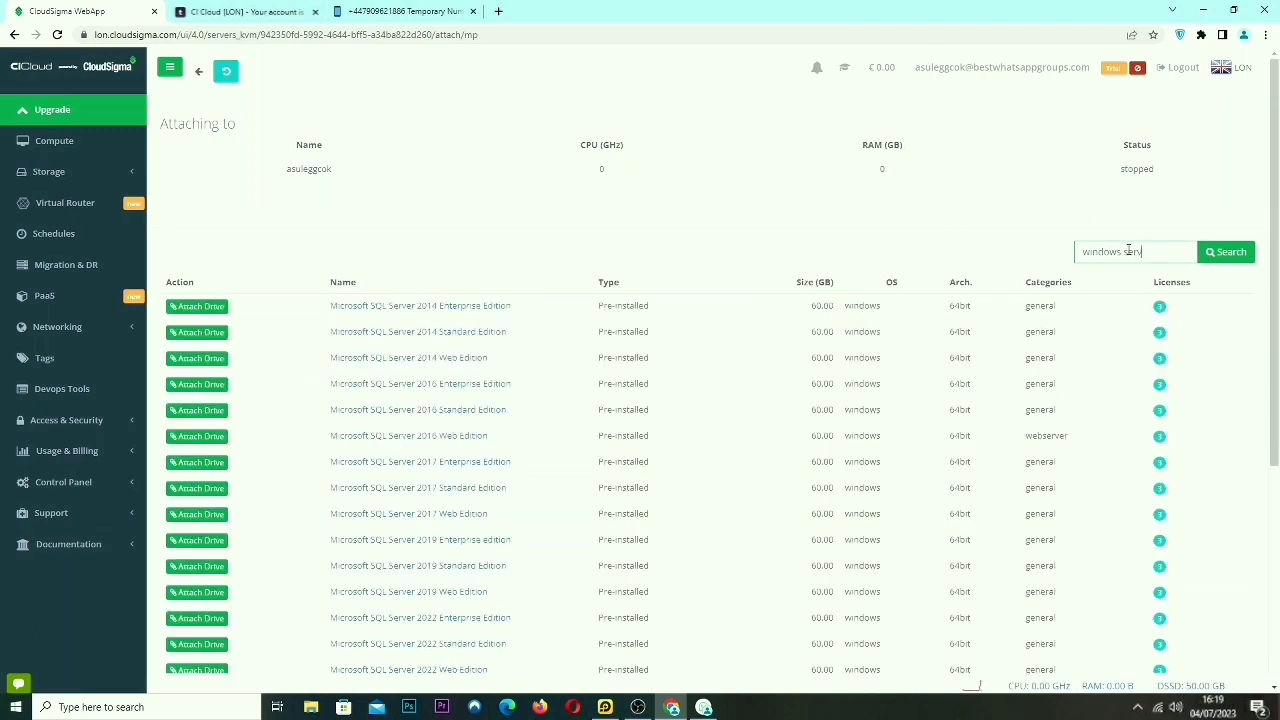
pyautogui.write('ver')
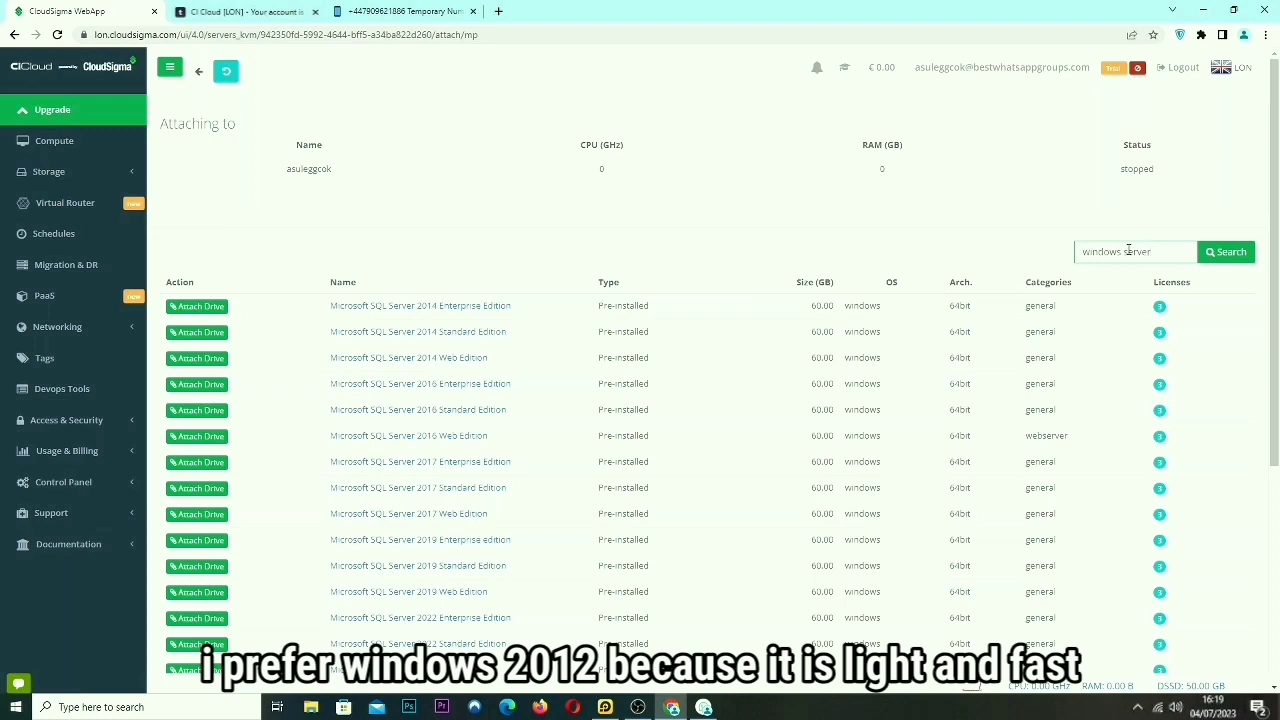
pyautogui.write(' 20')
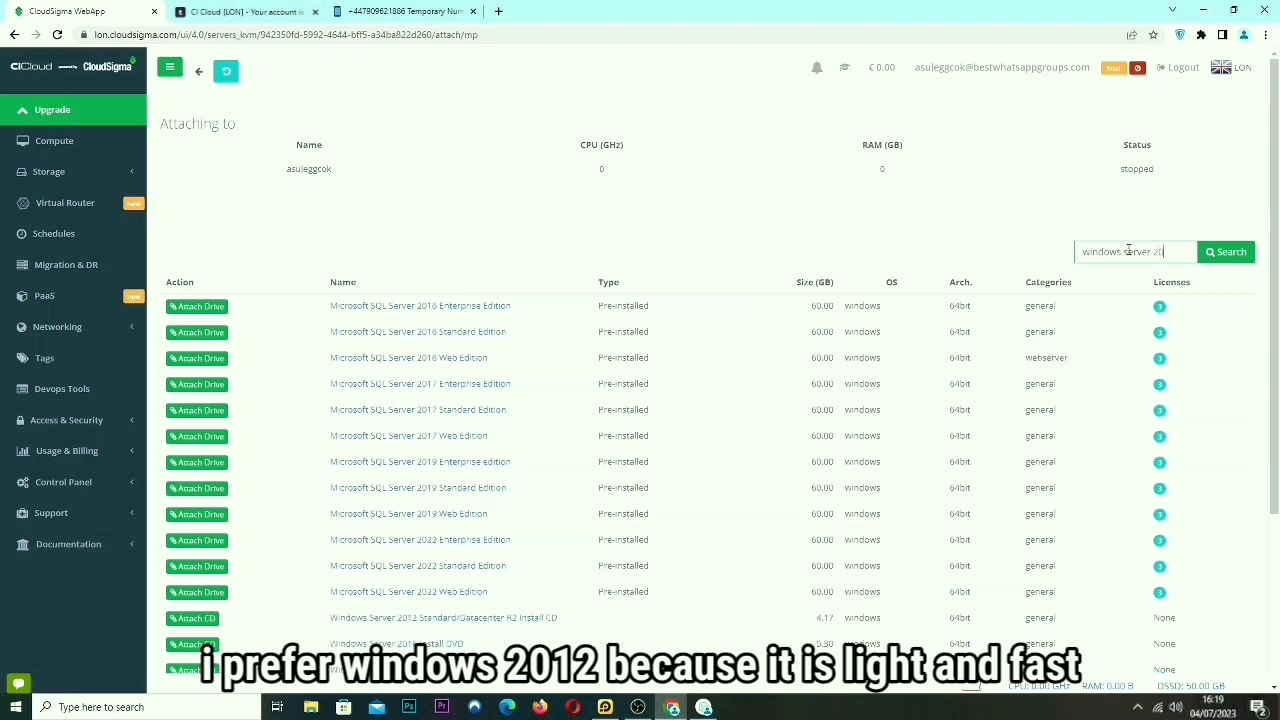
pyautogui.write('12')
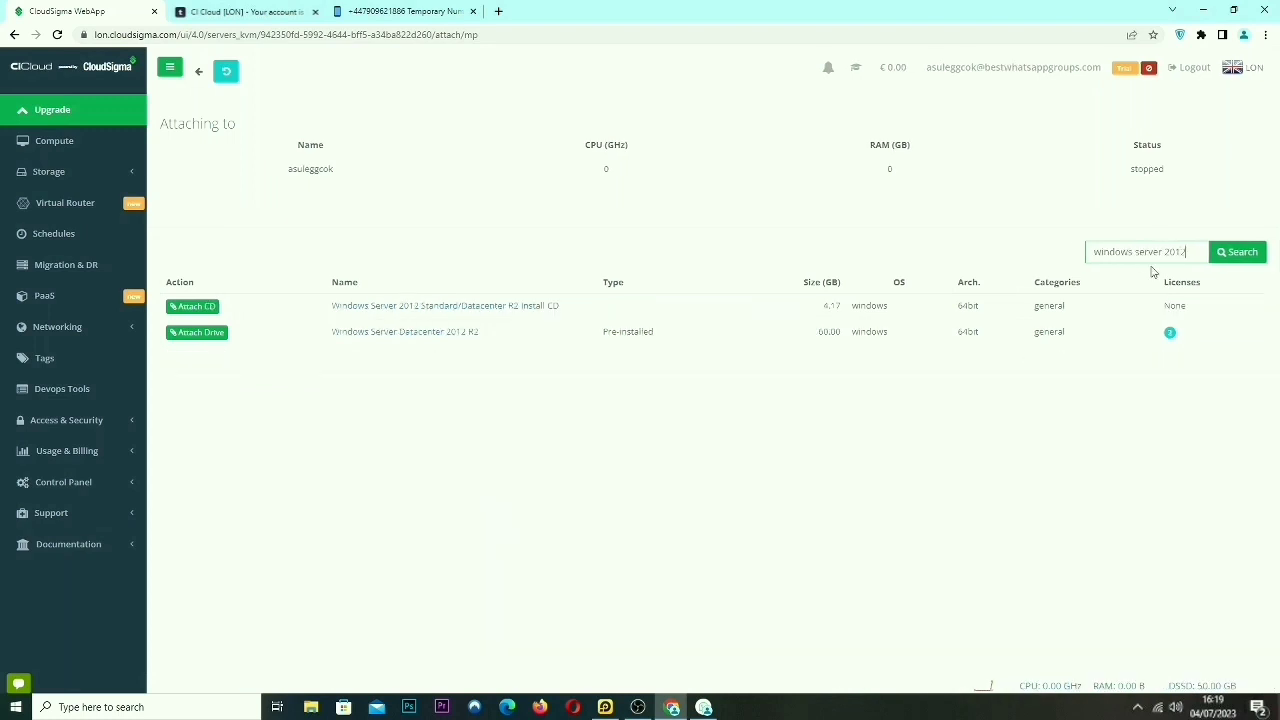
pyautogui.moveTo(1194, 309); pyautogui.dragTo(1151, 314)
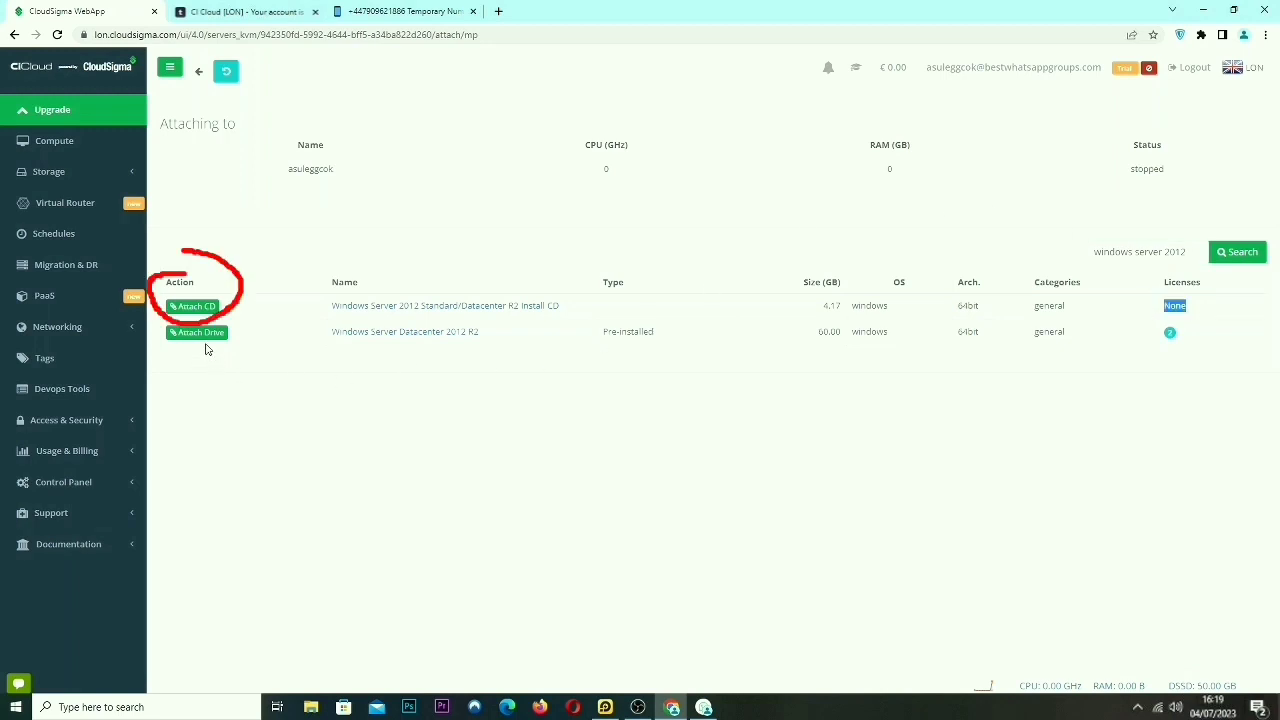
# Attach the Windows Server 2012 R2 install CD and set the hard drive to IDE, channel 1.
pyautogui.click(198, 307)
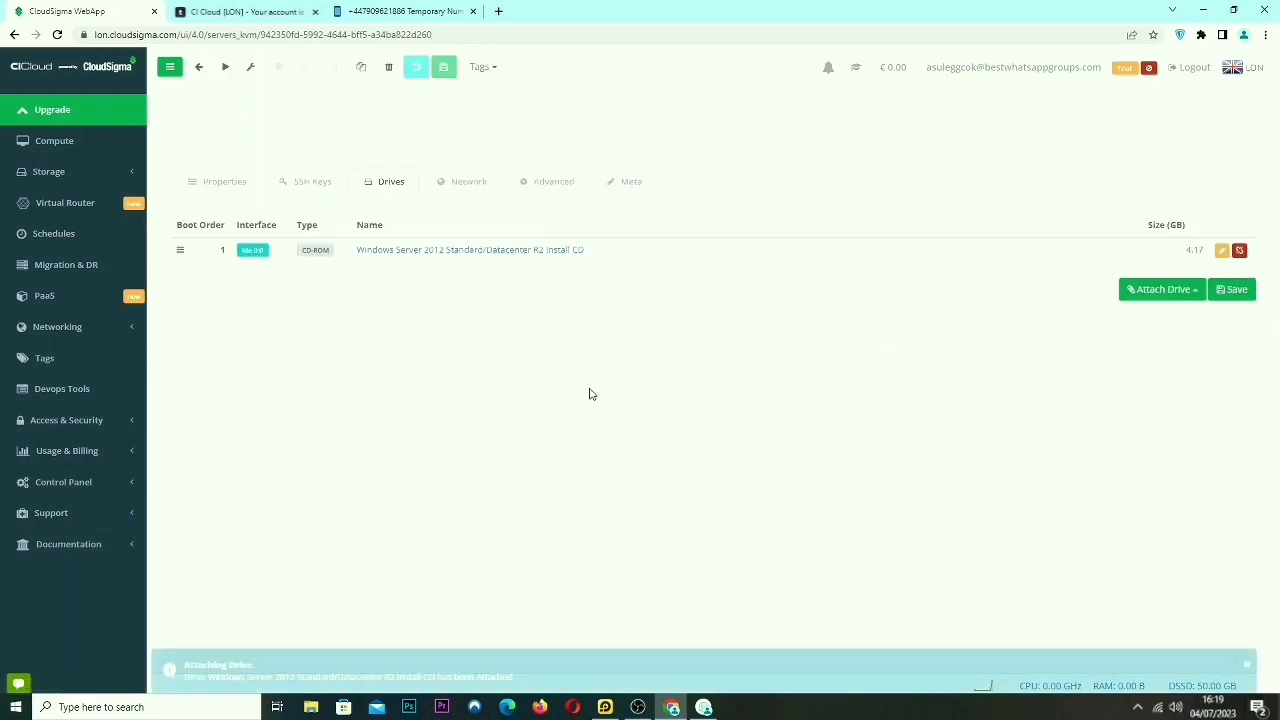
pyautogui.click(1221, 258)
pyautogui.click(988, 280)
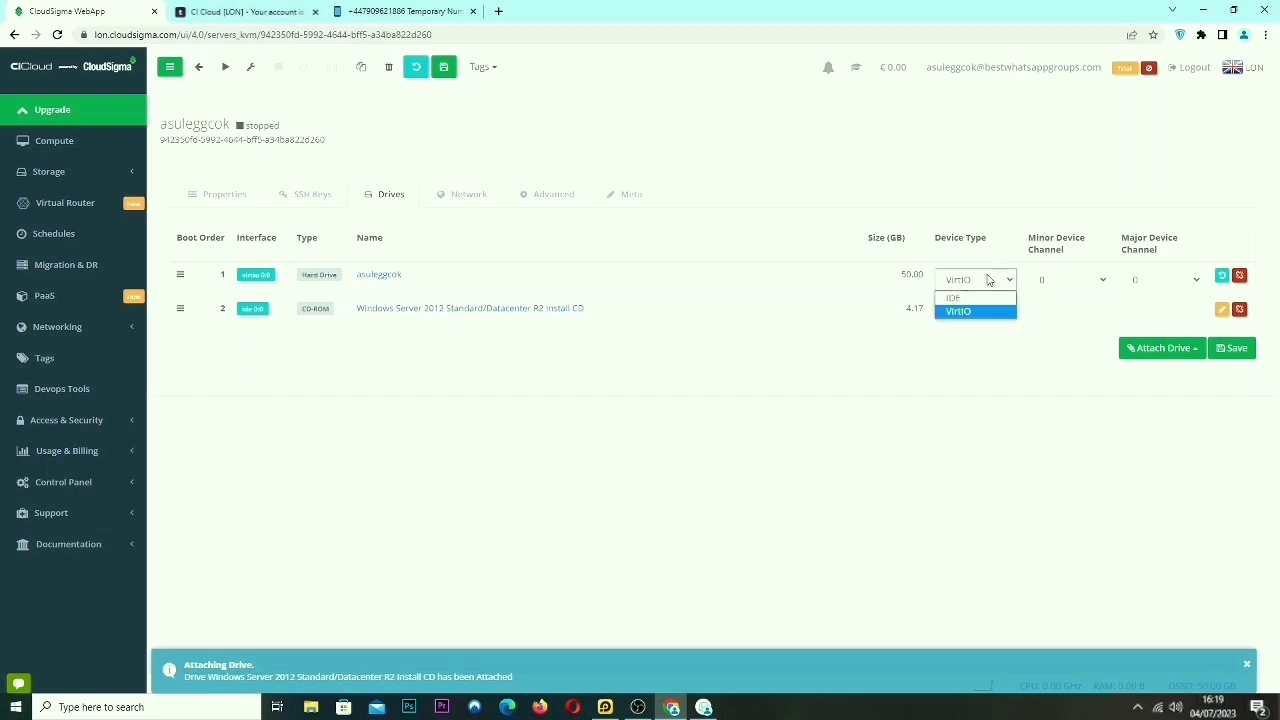
pyautogui.click(953, 298)
pyautogui.click(1074, 279)
pyautogui.click(1045, 311)
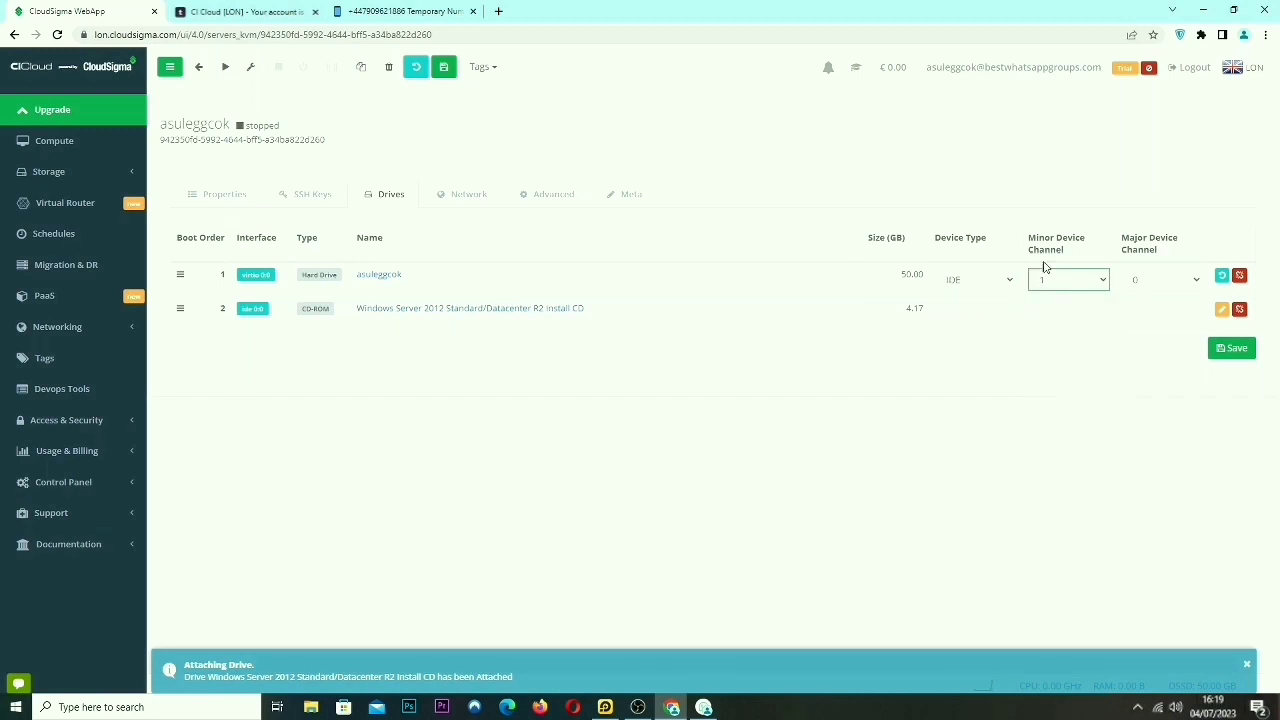
# Confirm IDE device type and minor channel 1 for the hard drive and save.
pyautogui.moveTo(997, 243); pyautogui.dragTo(984, 277)
pyautogui.click(970, 281)
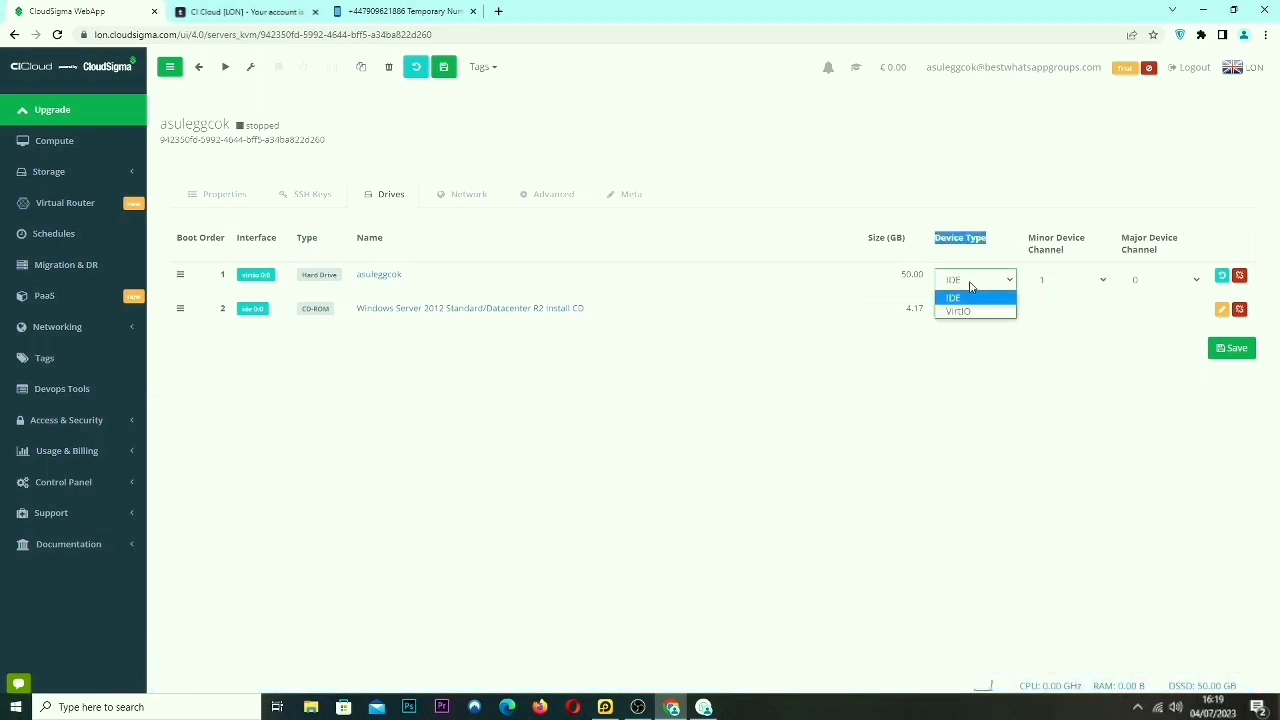
pyautogui.click(958, 297)
pyautogui.moveTo(1066, 252); pyautogui.dragTo(1029, 236)
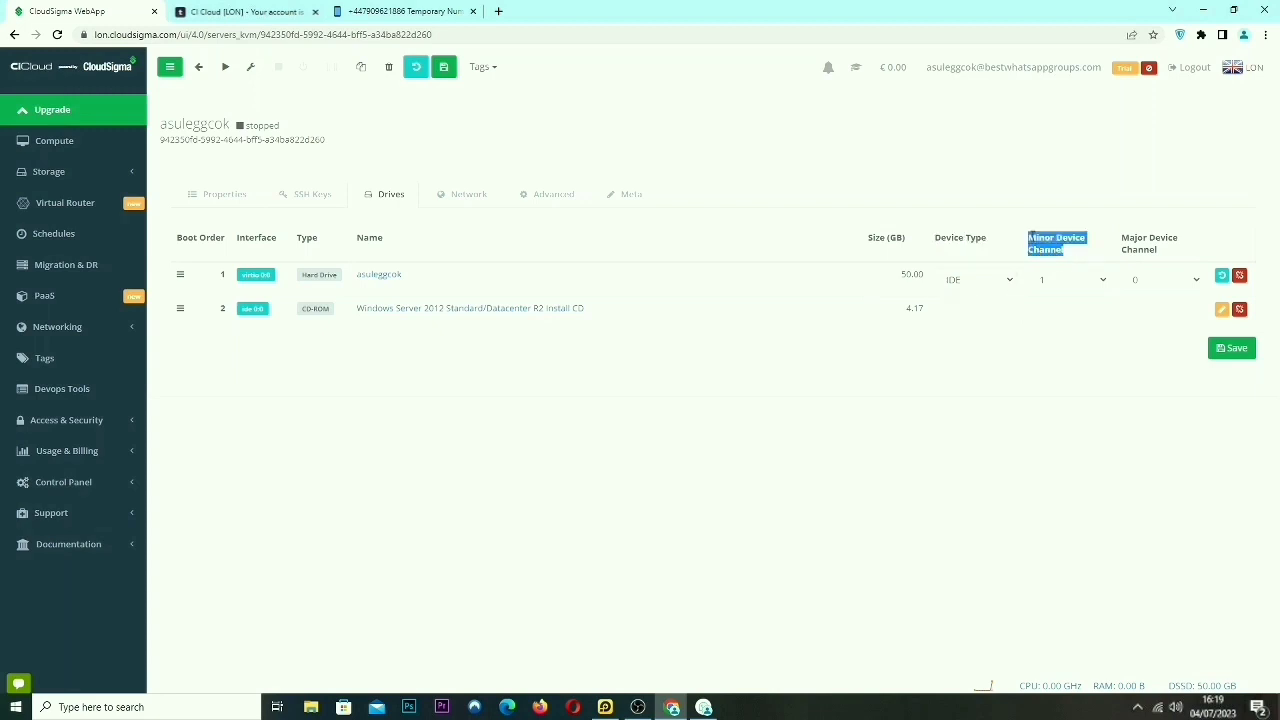
pyautogui.click(1069, 284)
pyautogui.click(1052, 310)
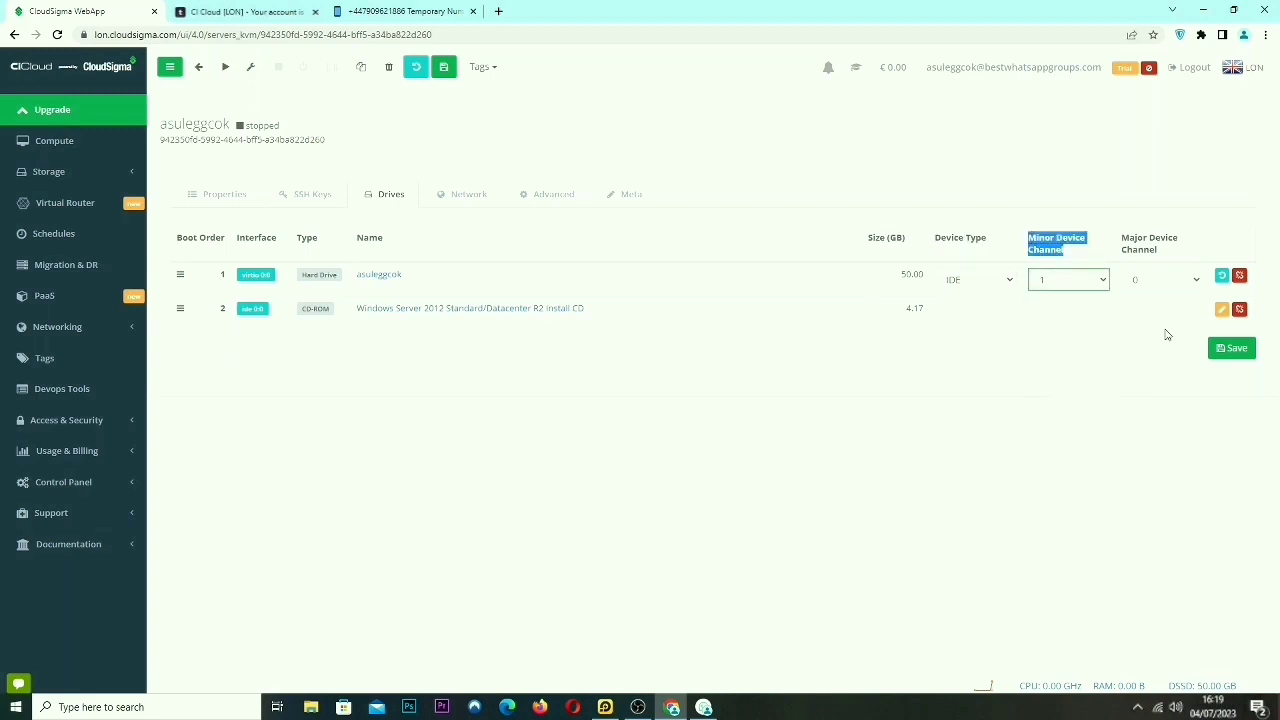
pyautogui.click(1230, 348)
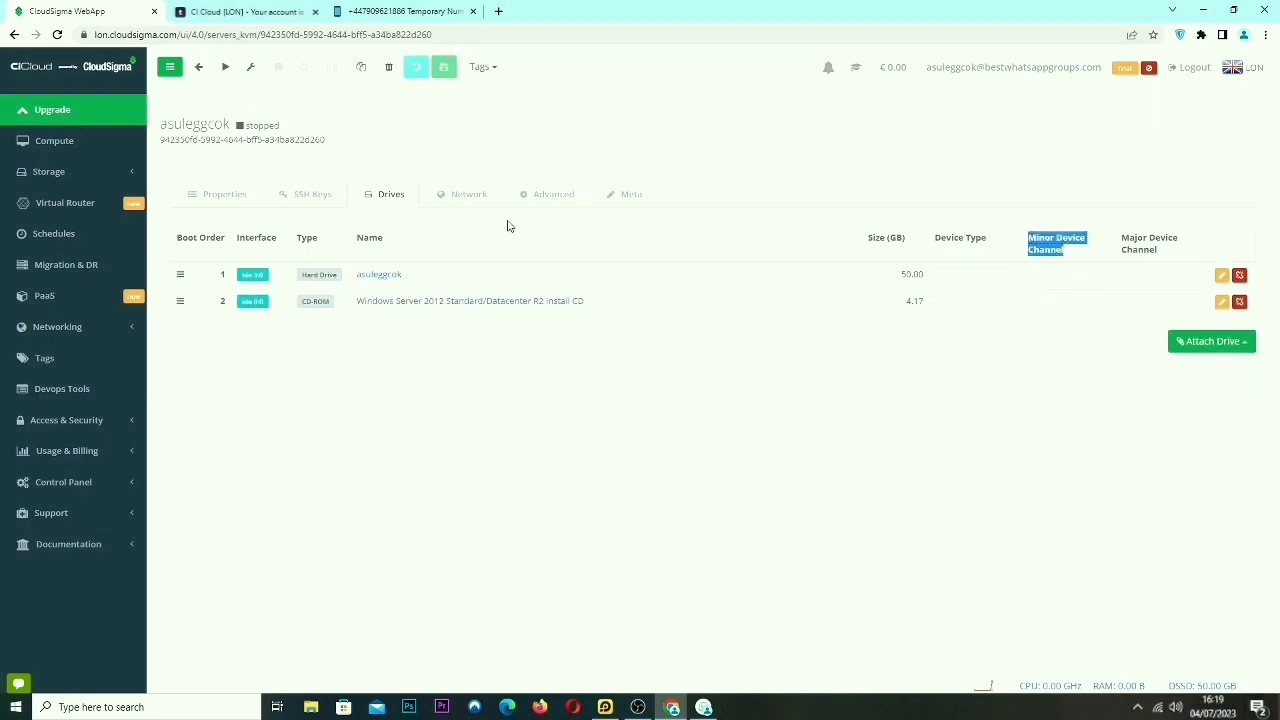
# Change the public network card's model to Intel PRO/1000 and save it.
pyautogui.click(455, 196)
pyautogui.moveTo(491, 197); pyautogui.dragTo(449, 197)
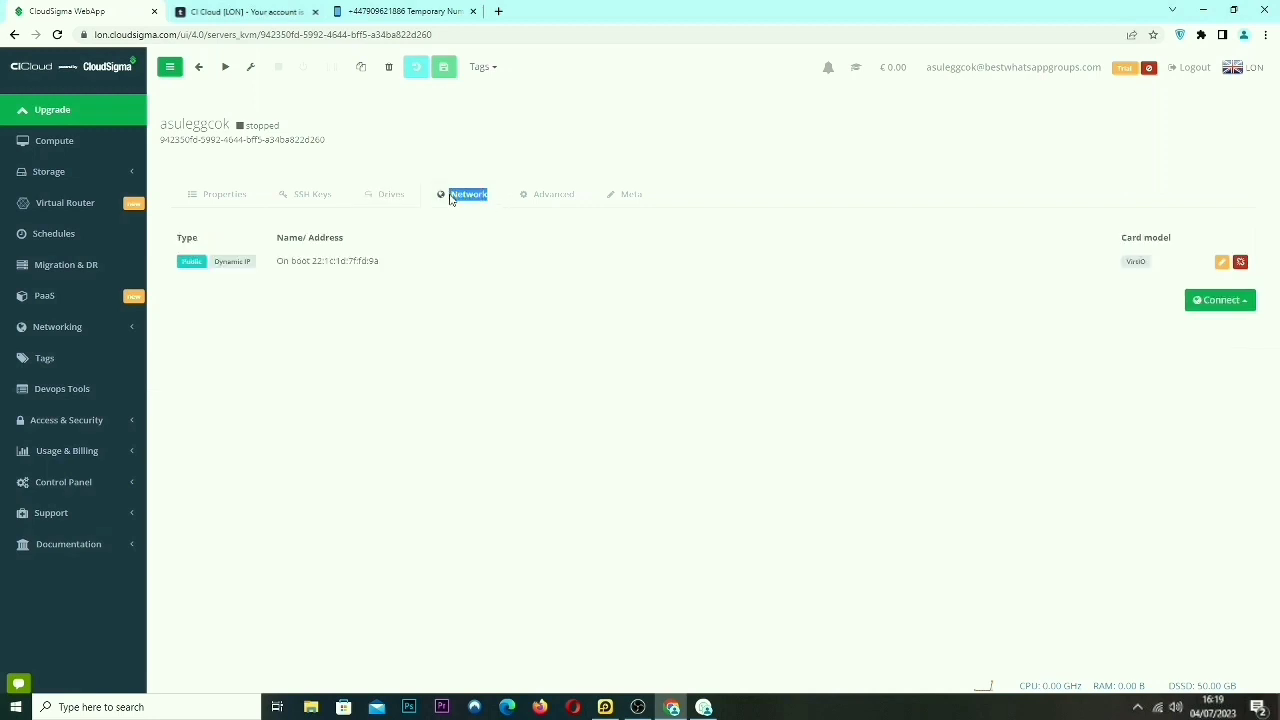
pyautogui.click(1221, 261)
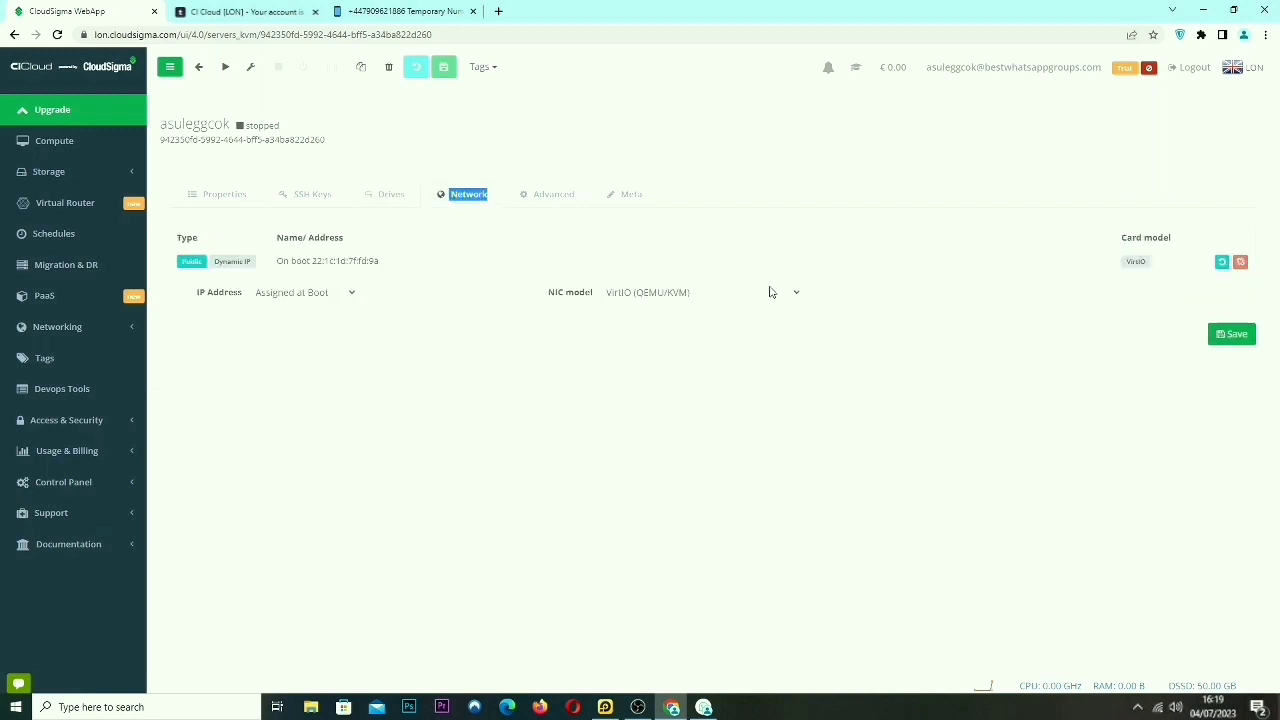
pyautogui.click(703, 291)
pyautogui.click(665, 324)
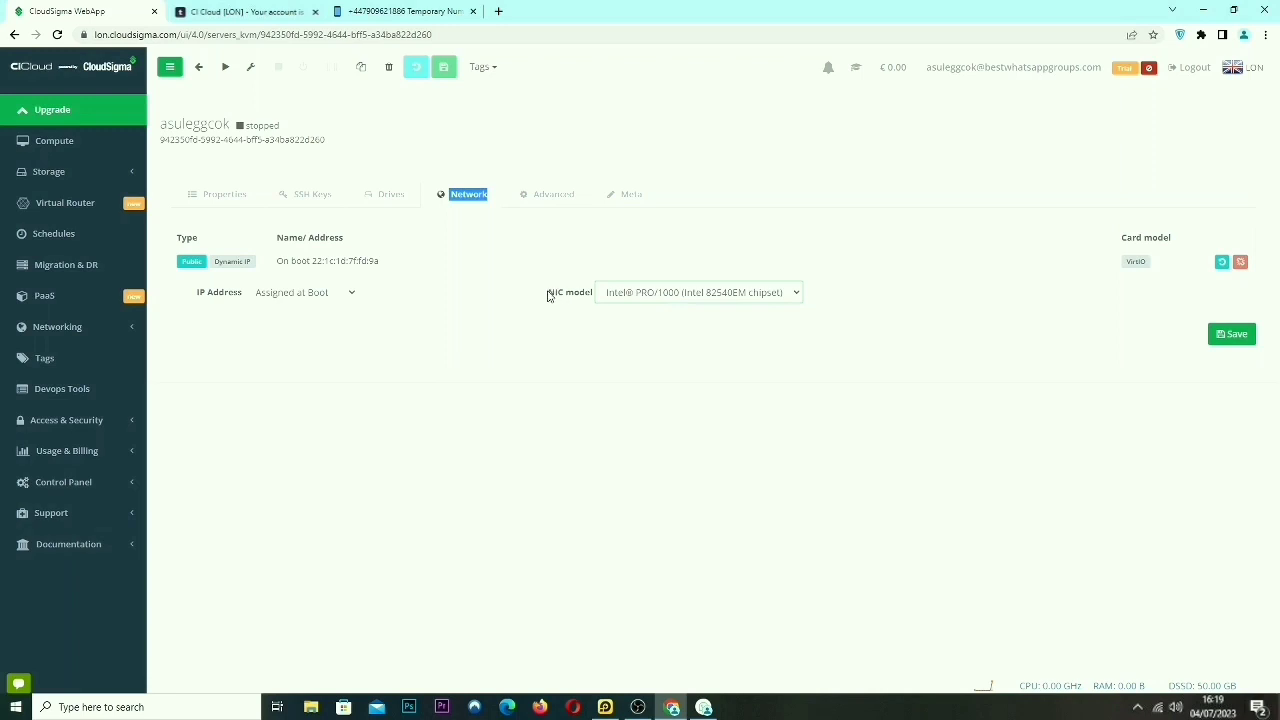
pyautogui.moveTo(548, 296); pyautogui.dragTo(597, 291)
pyautogui.click(705, 292)
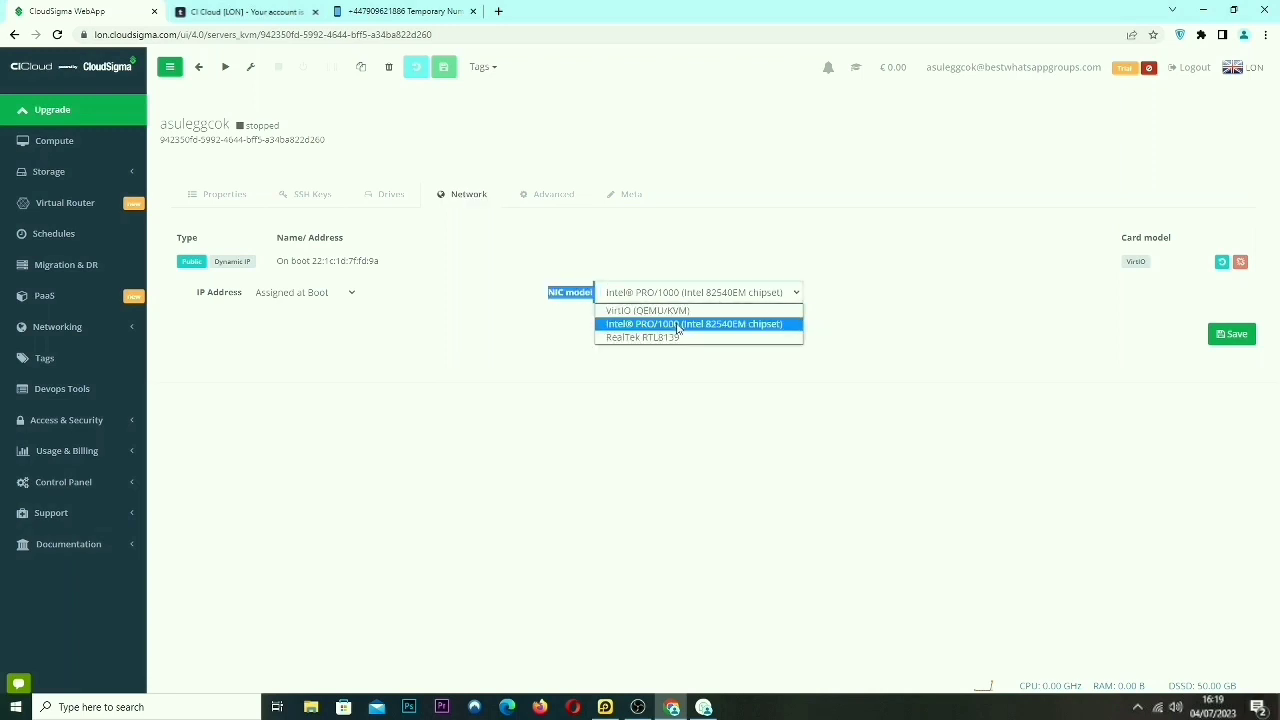
pyautogui.click(678, 326)
pyautogui.click(1228, 334)
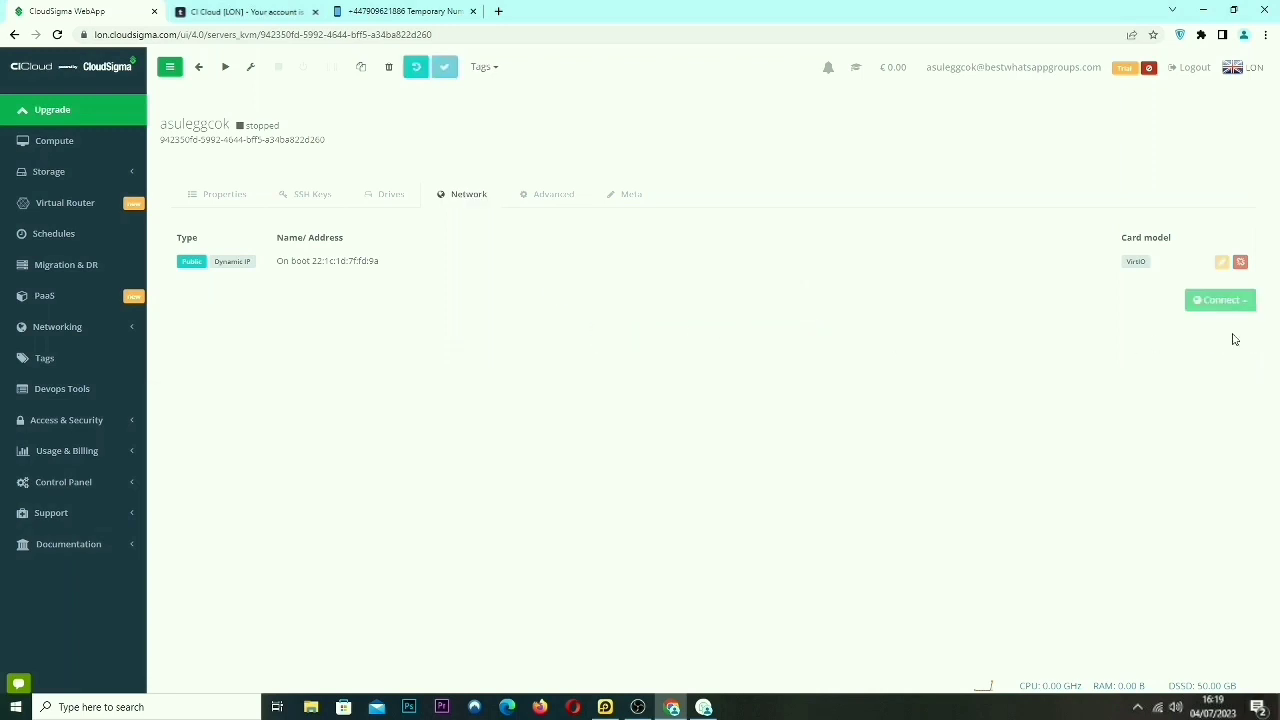
pyautogui.click(551, 196)
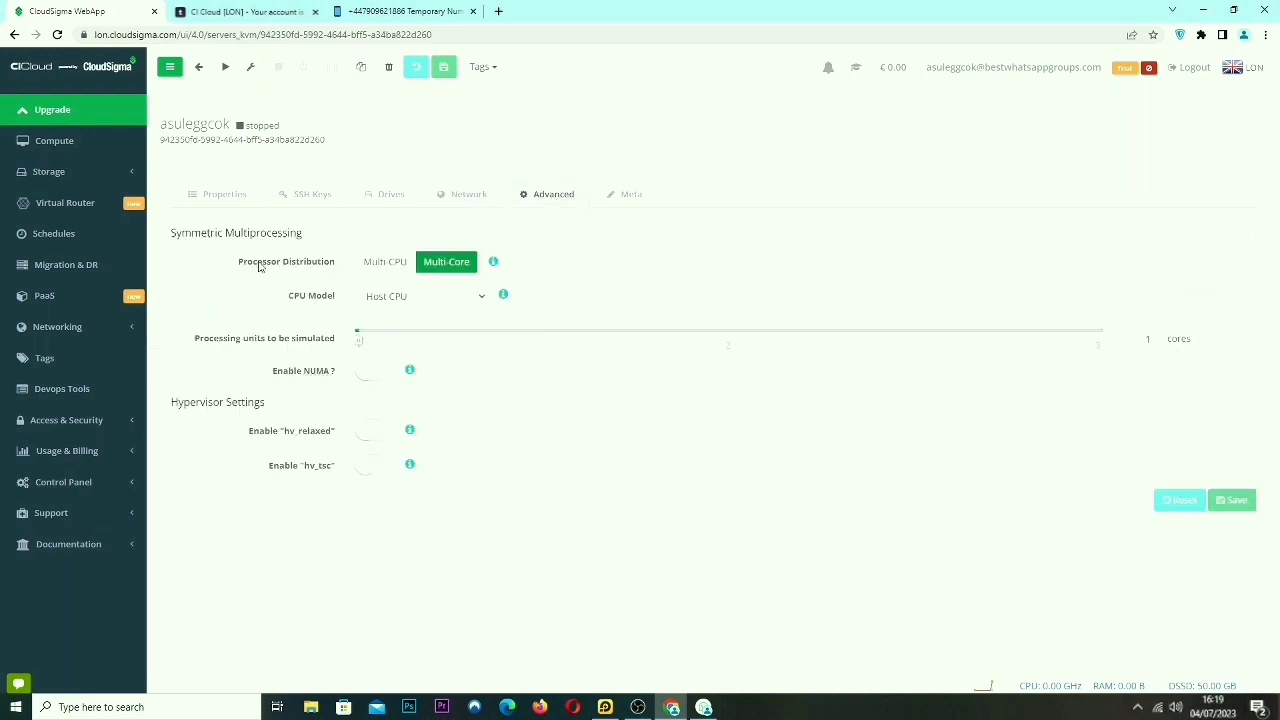
# Set the server's simulated cores to 3 in Advanced settings and save.
pyautogui.moveTo(165, 232); pyautogui.dragTo(323, 236)
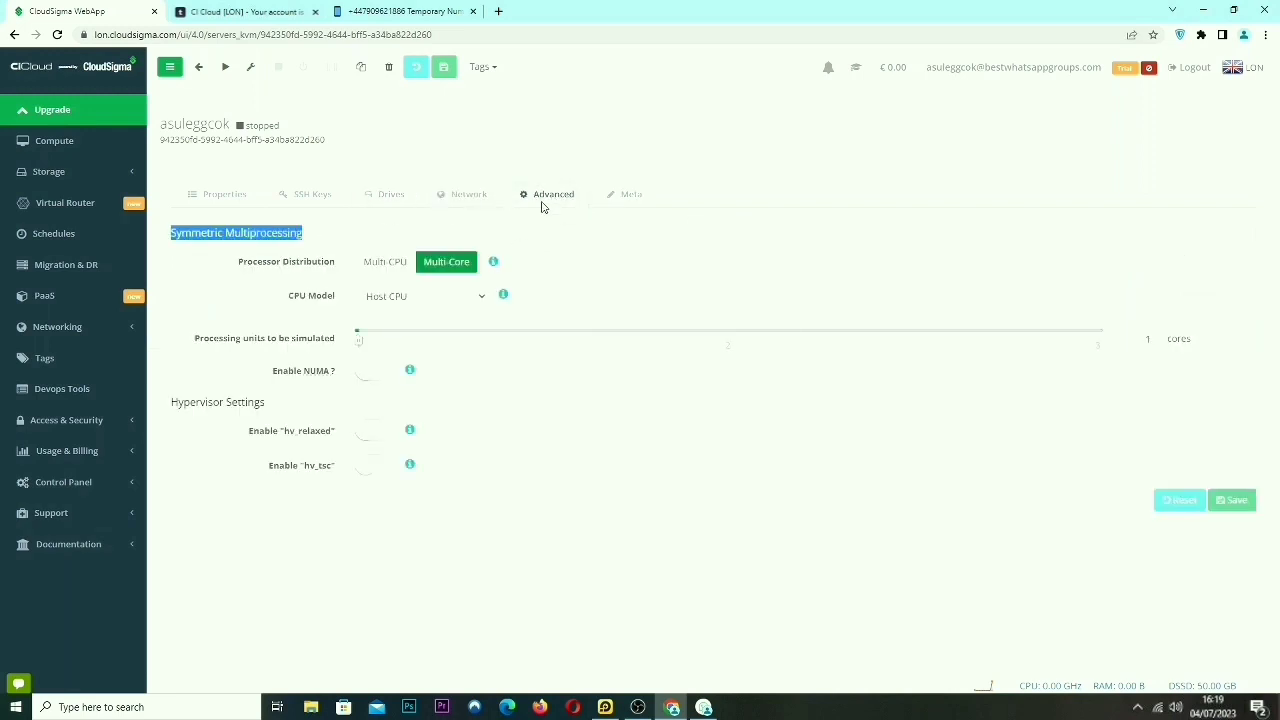
pyautogui.moveTo(533, 196); pyautogui.dragTo(579, 197)
pyautogui.click(556, 245)
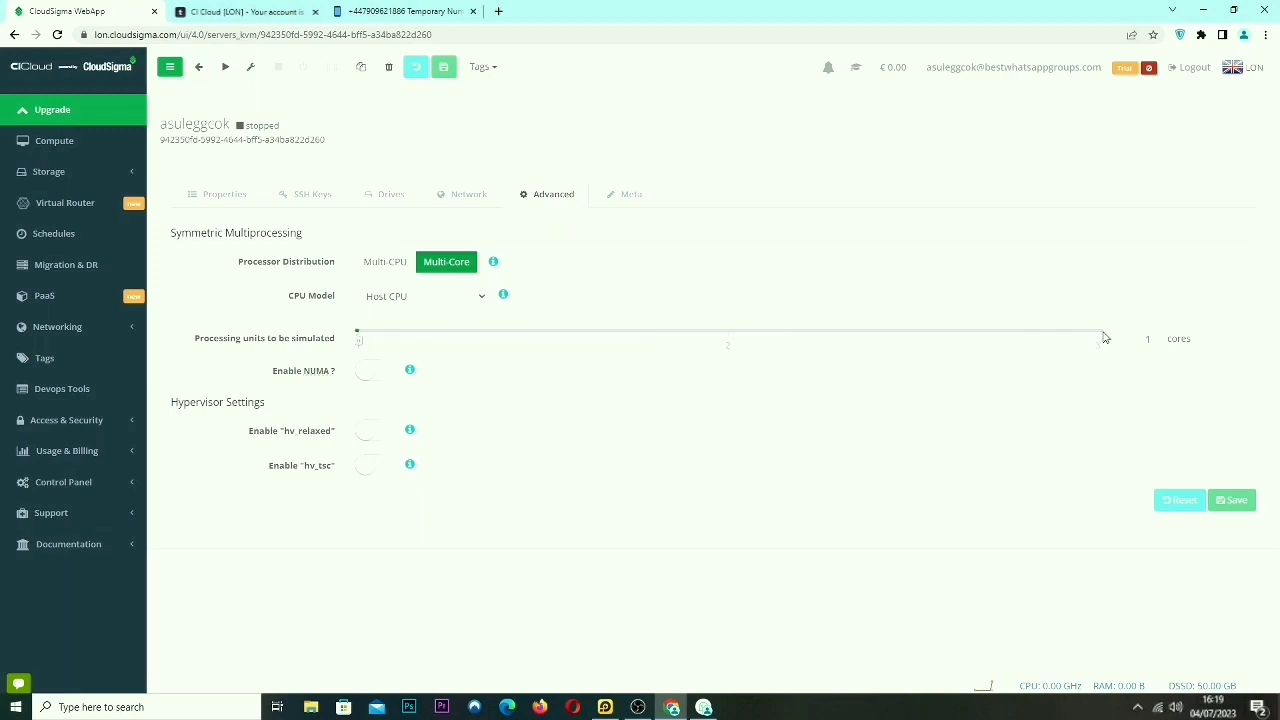
pyautogui.doubleClick(1147, 339)
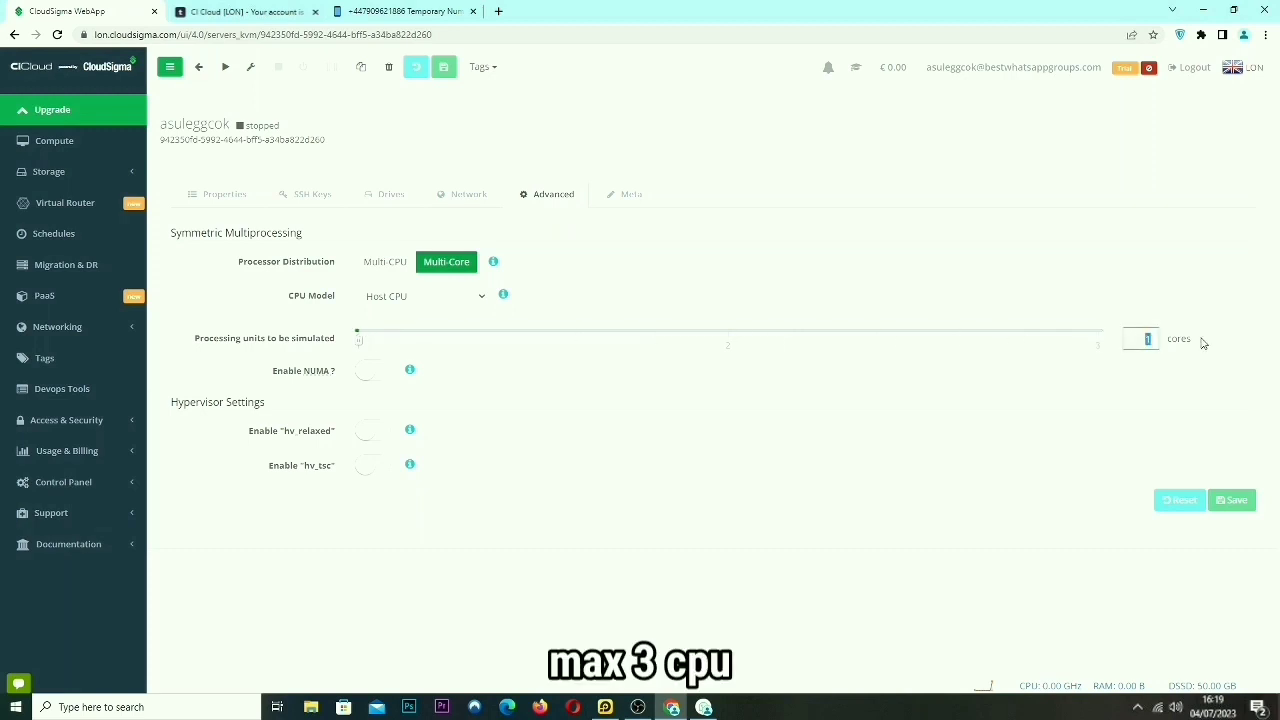
pyautogui.write('3')
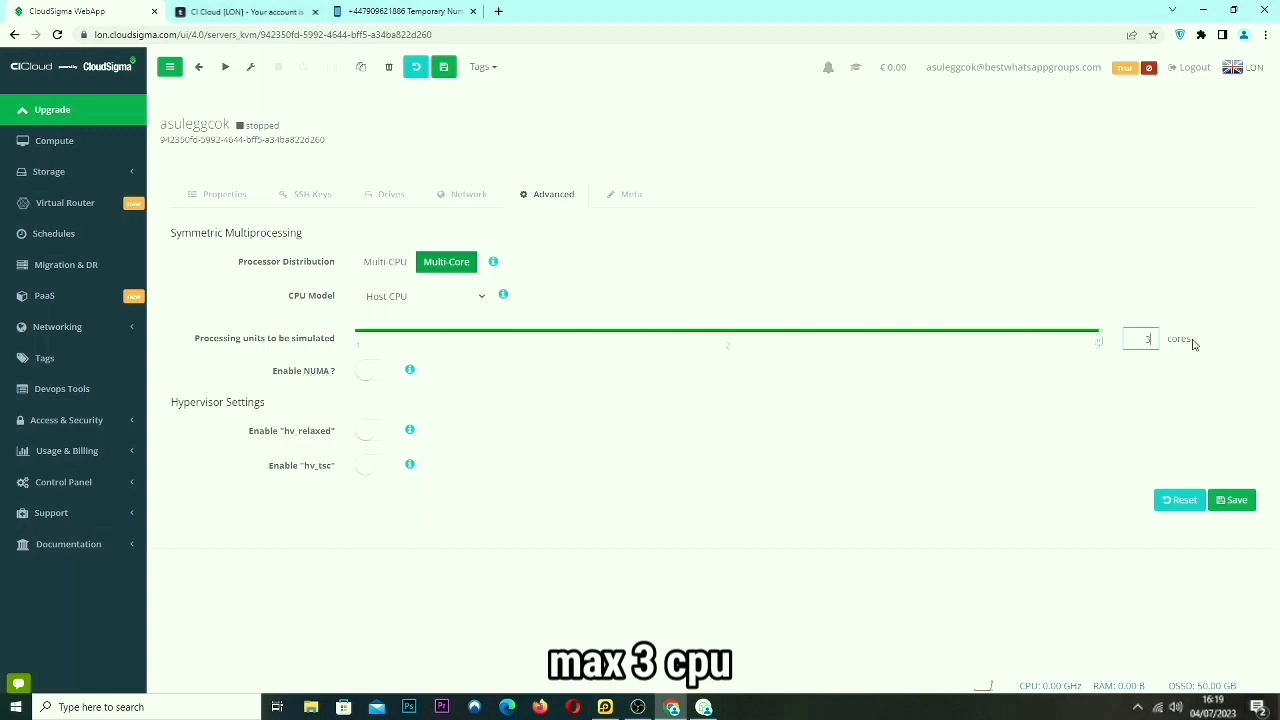
pyautogui.moveTo(1194, 340); pyautogui.dragTo(1166, 343)
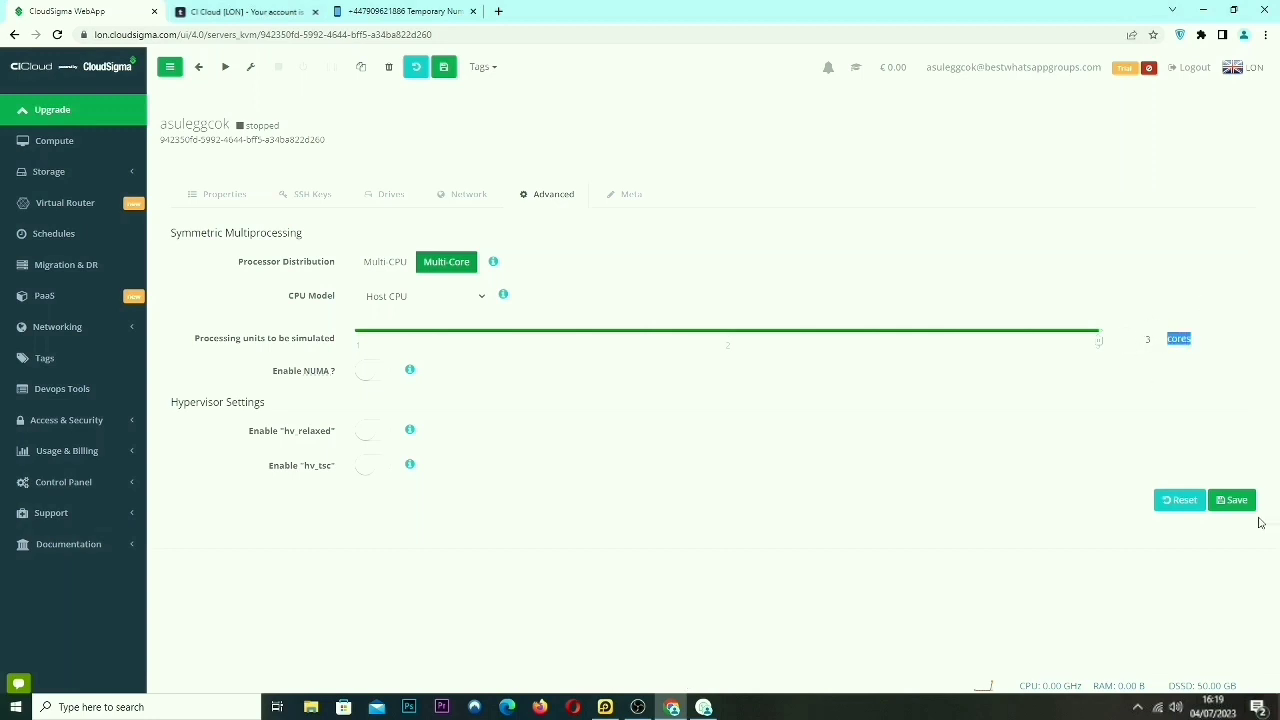
pyautogui.click(1235, 501)
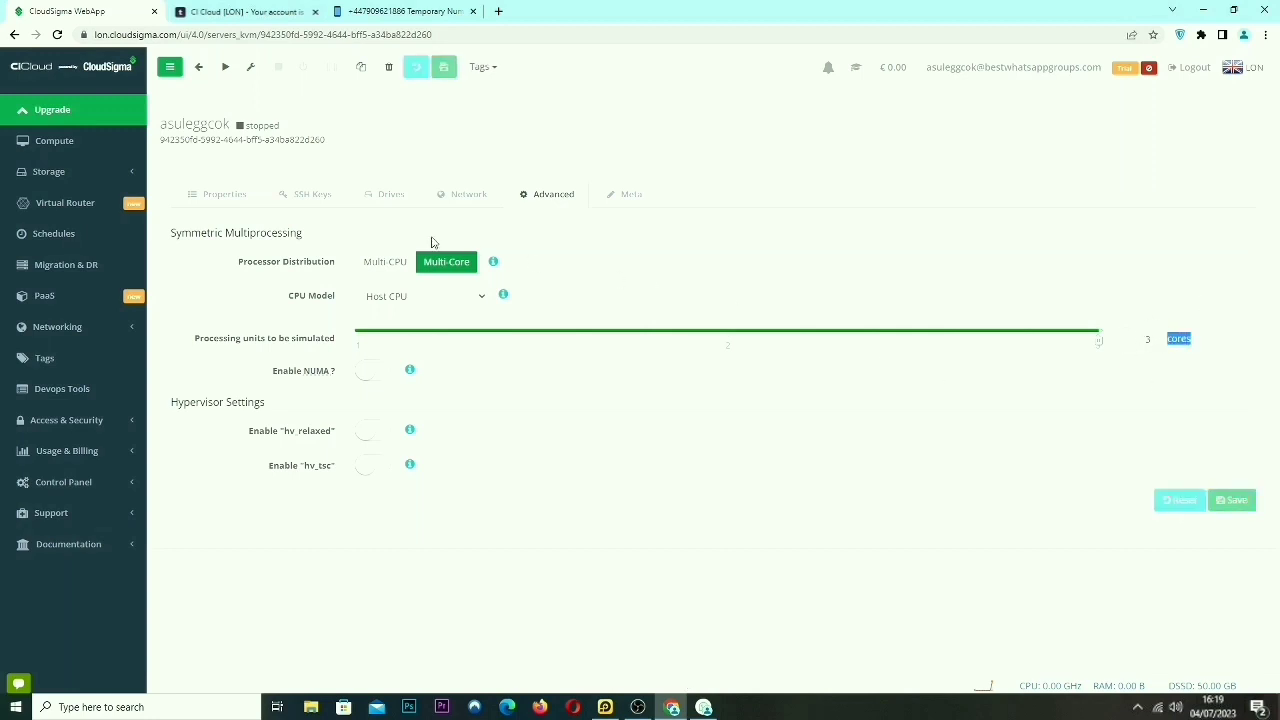
pyautogui.click(198, 195)
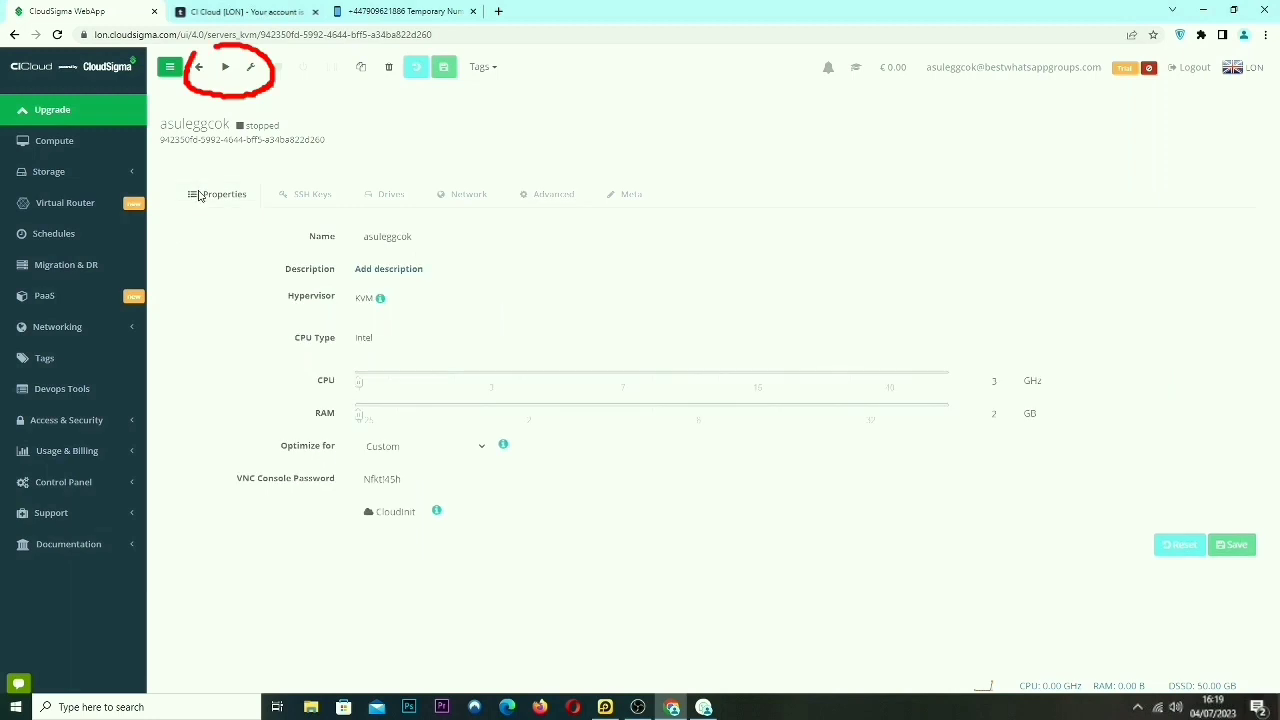
# Start the server and check its newly assigned public IP address.
pyautogui.click(227, 68)
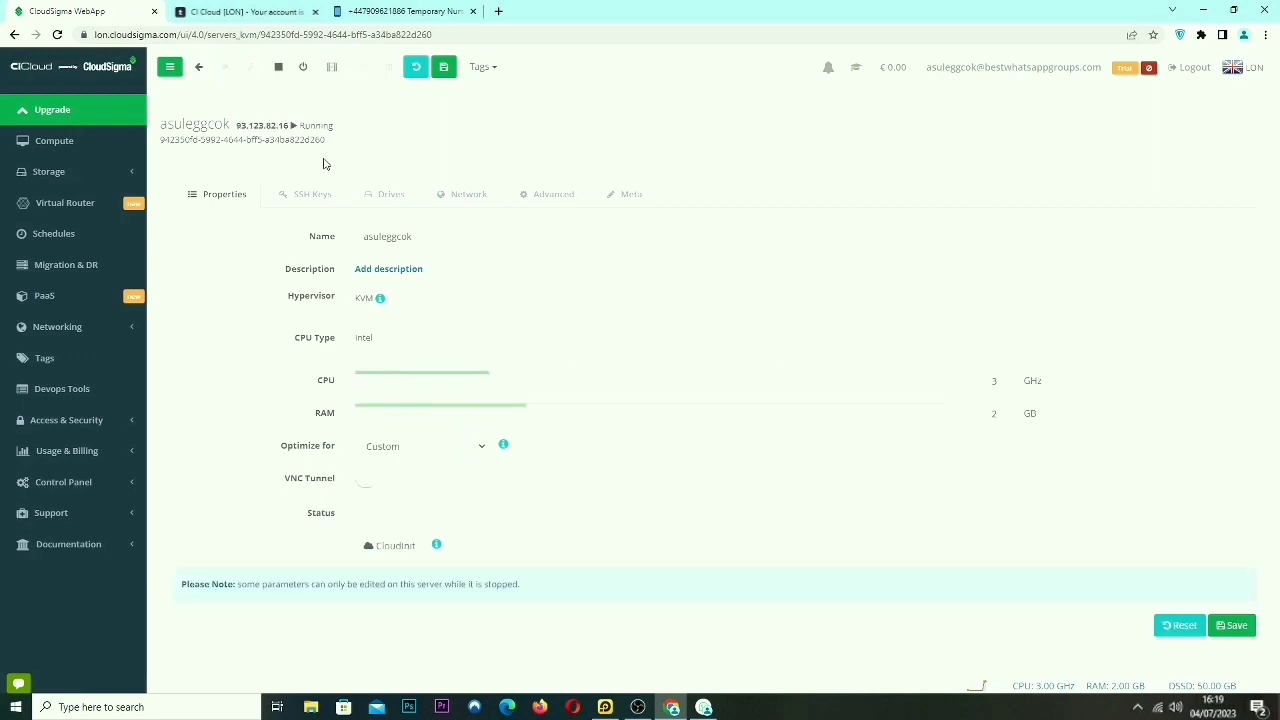
pyautogui.moveTo(237, 125); pyautogui.dragTo(291, 126)
pyautogui.click(403, 154)
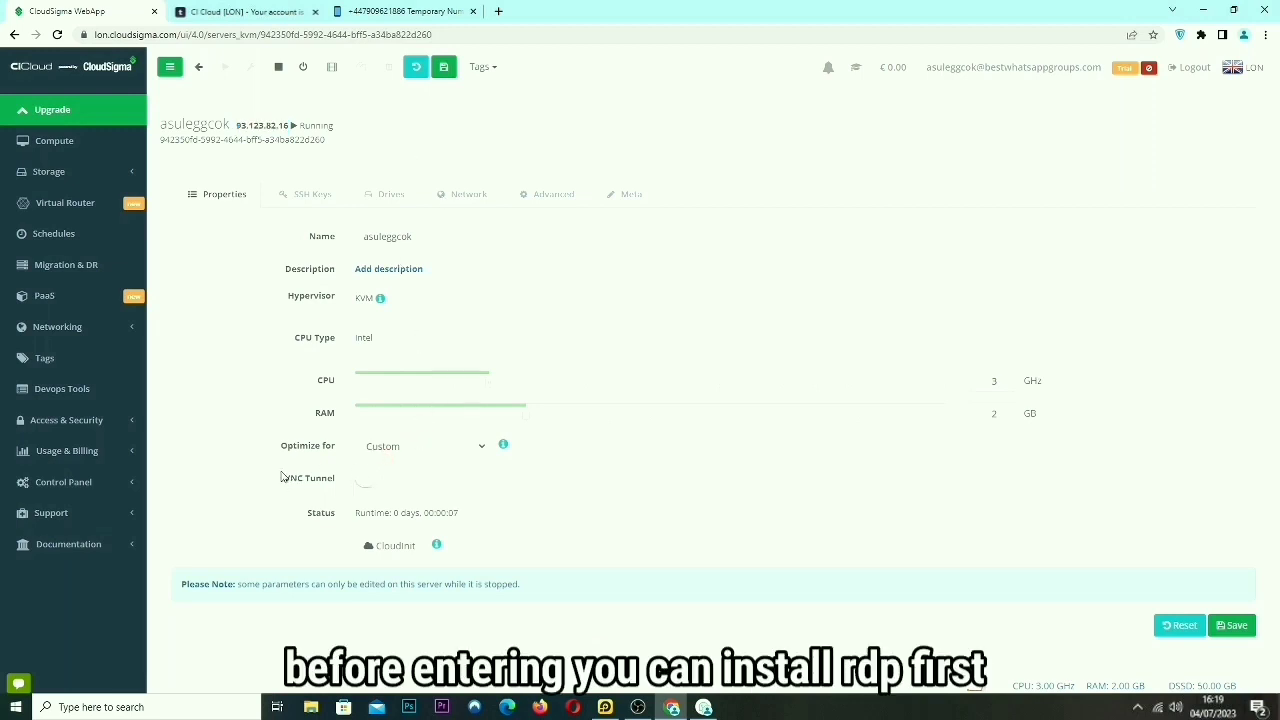
pyautogui.moveTo(281, 476); pyautogui.dragTo(346, 491)
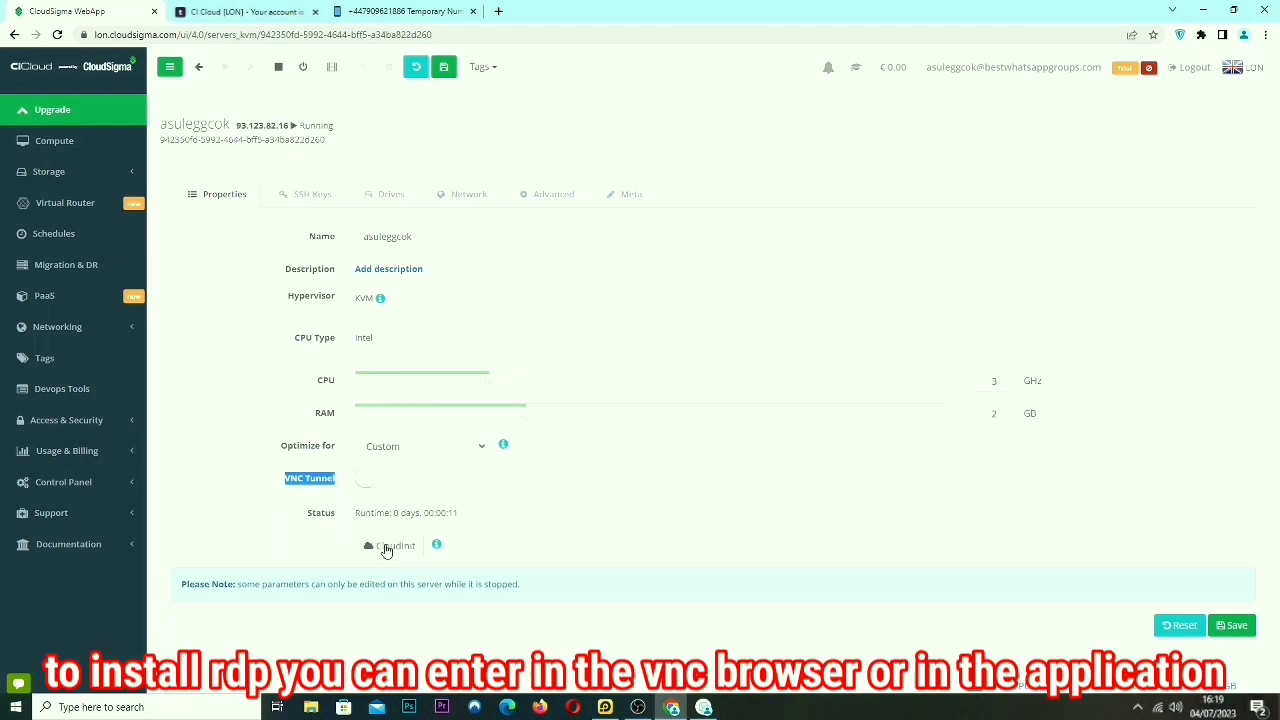
# Enable the VNC tunnel, review the VNC address and port, and open the console.
pyautogui.click(366, 480)
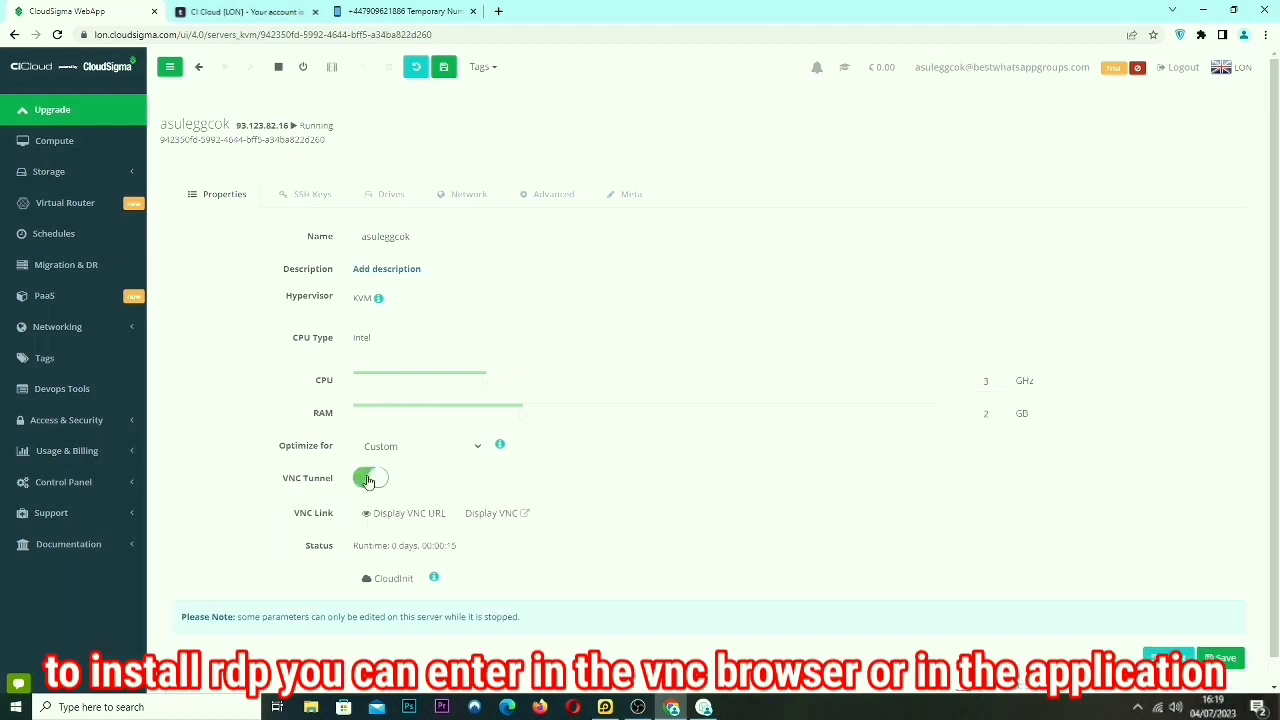
pyautogui.click(428, 513)
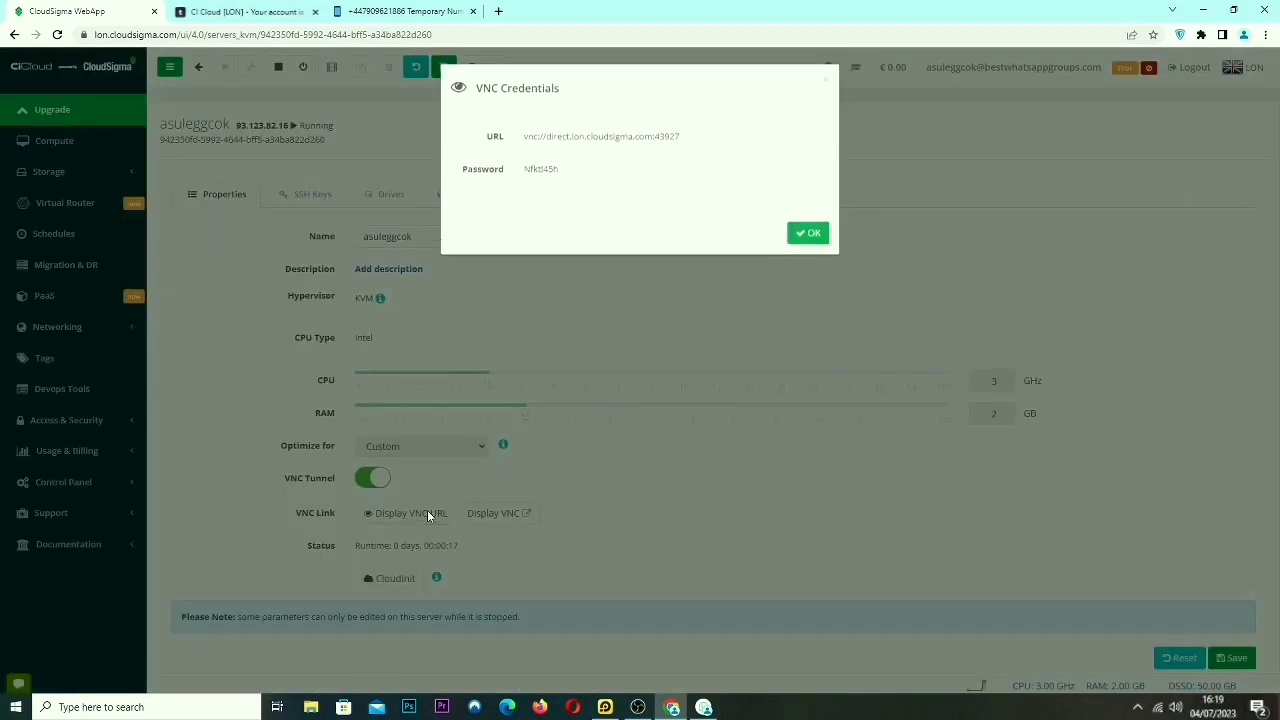
pyautogui.moveTo(681, 141); pyautogui.dragTo(529, 145)
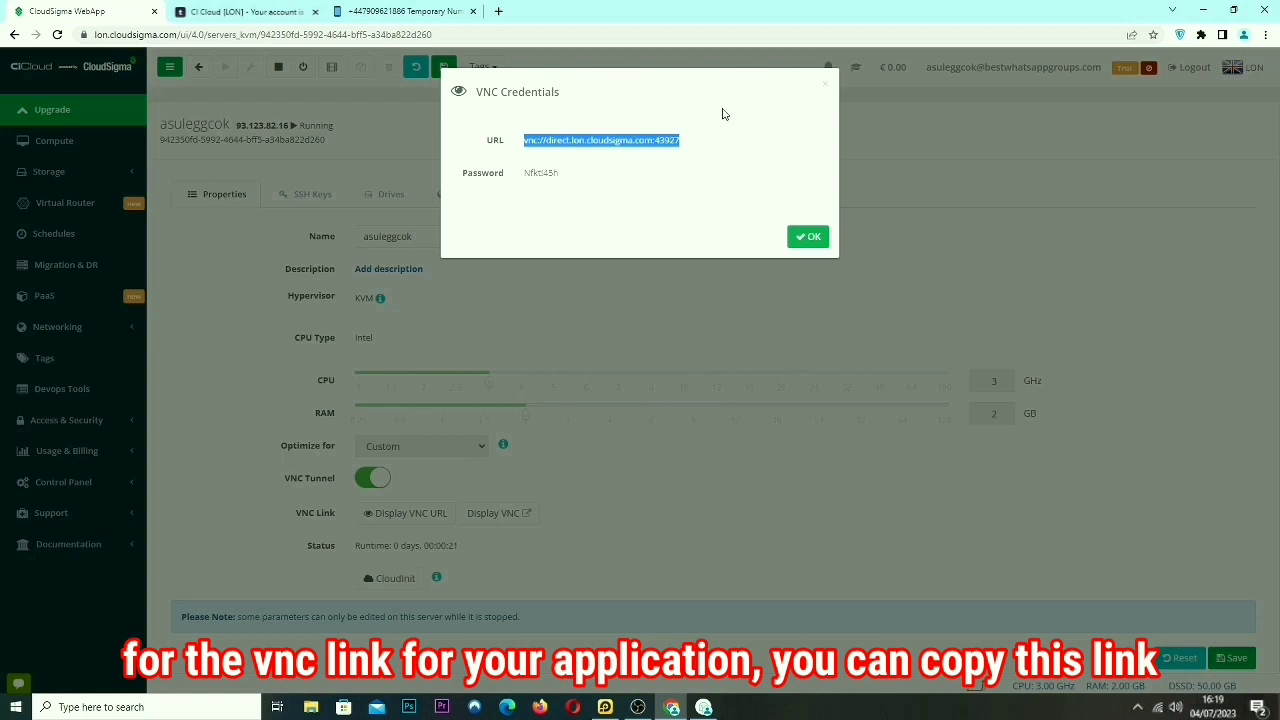
pyautogui.click(820, 240)
pyautogui.click(491, 516)
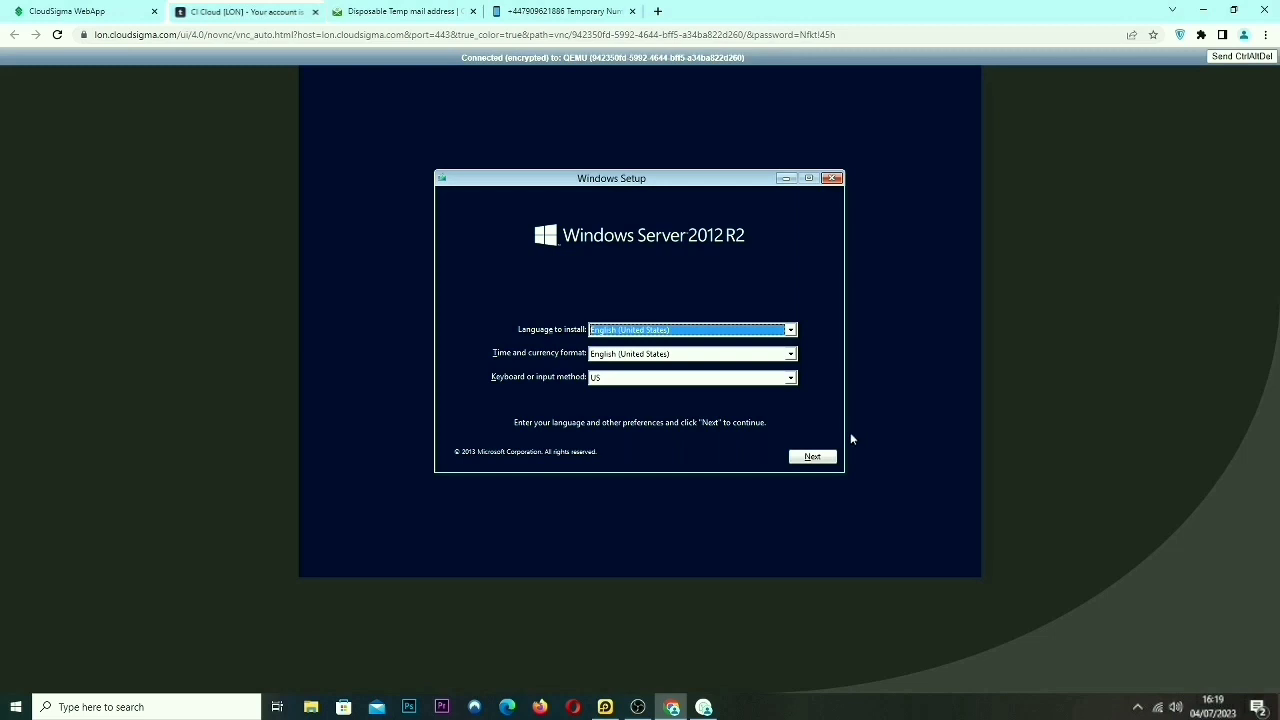
# Begin Windows Setup with default language and pick Windows Server 2012 R2 Datacenter (Server with a GUI).
pyautogui.click(810, 462)
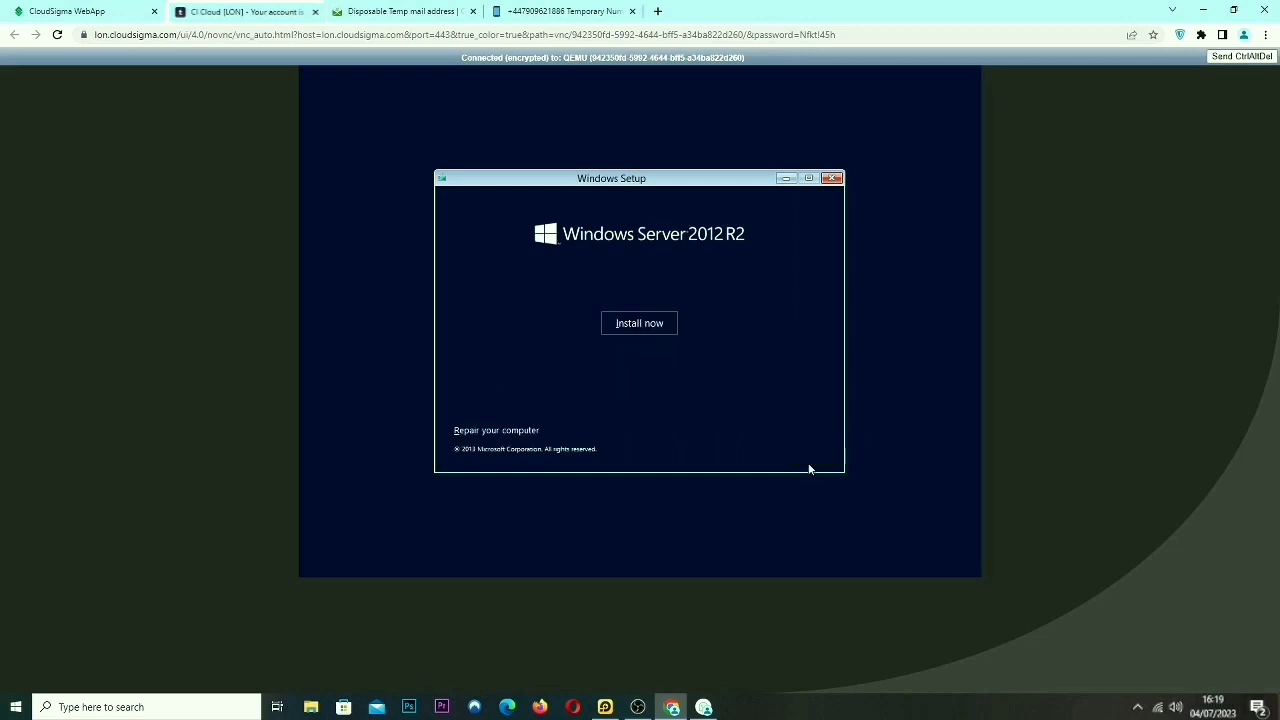
pyautogui.click(622, 331)
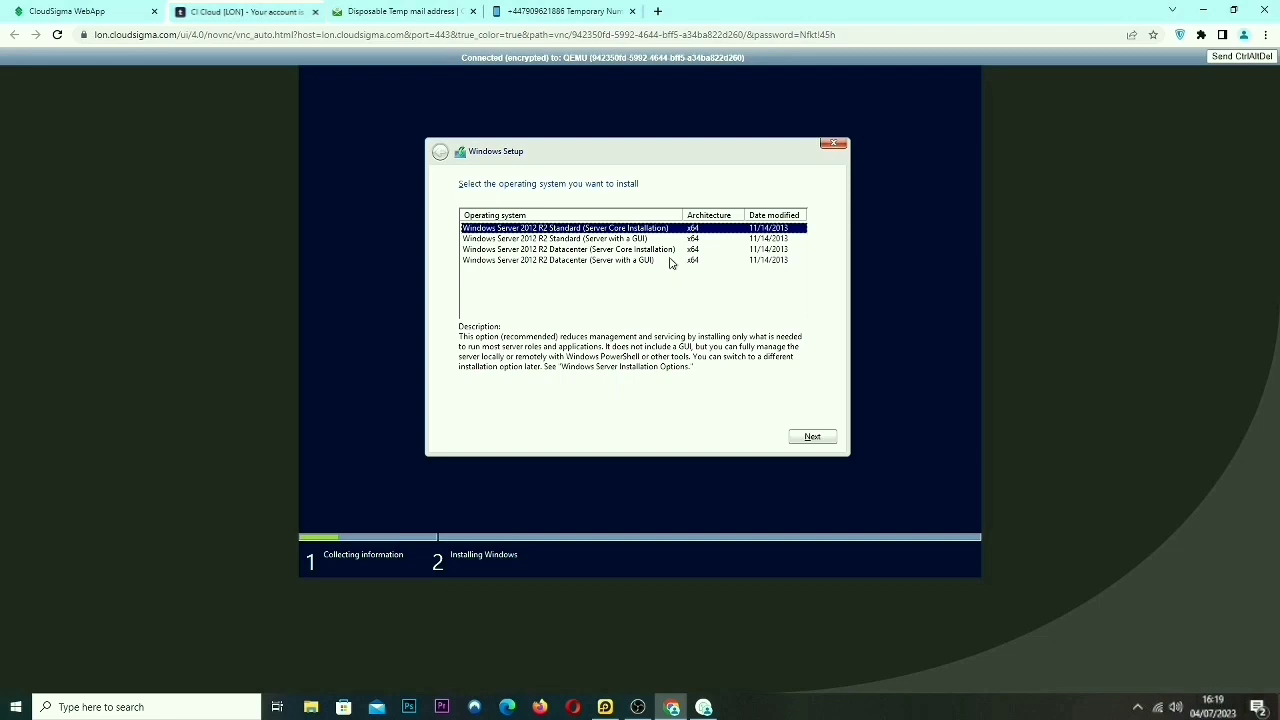
pyautogui.click(670, 261)
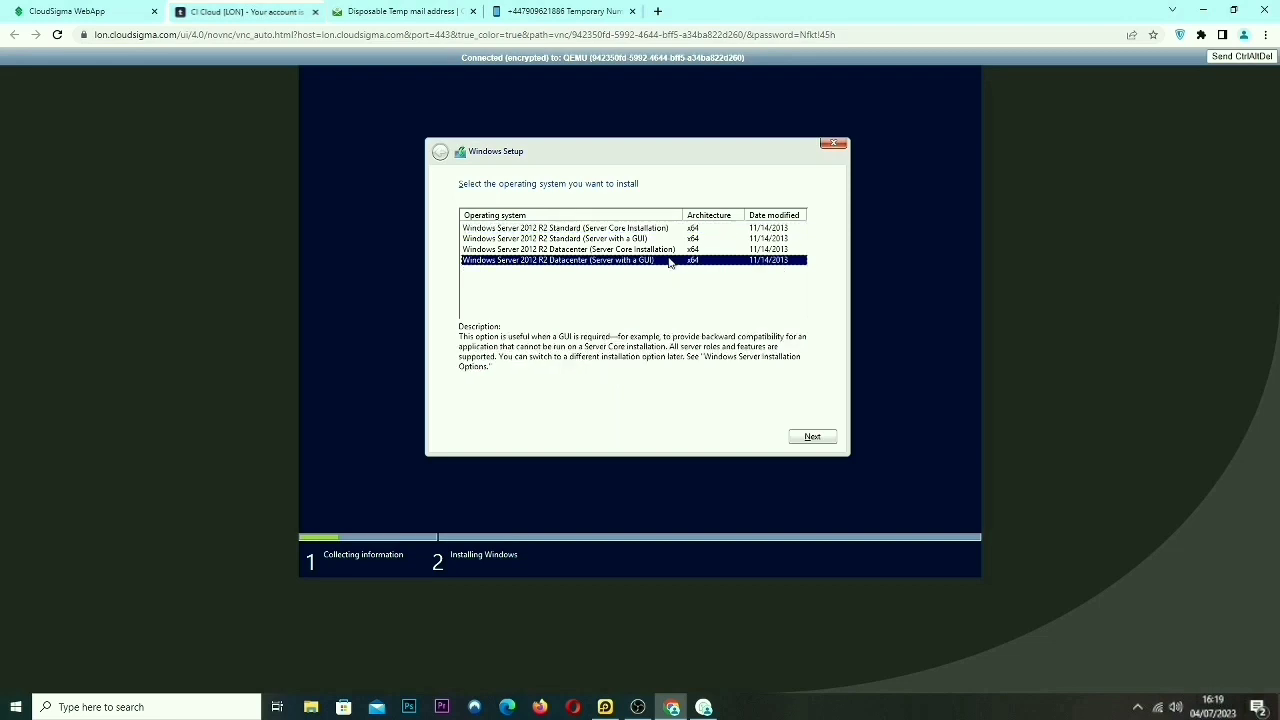
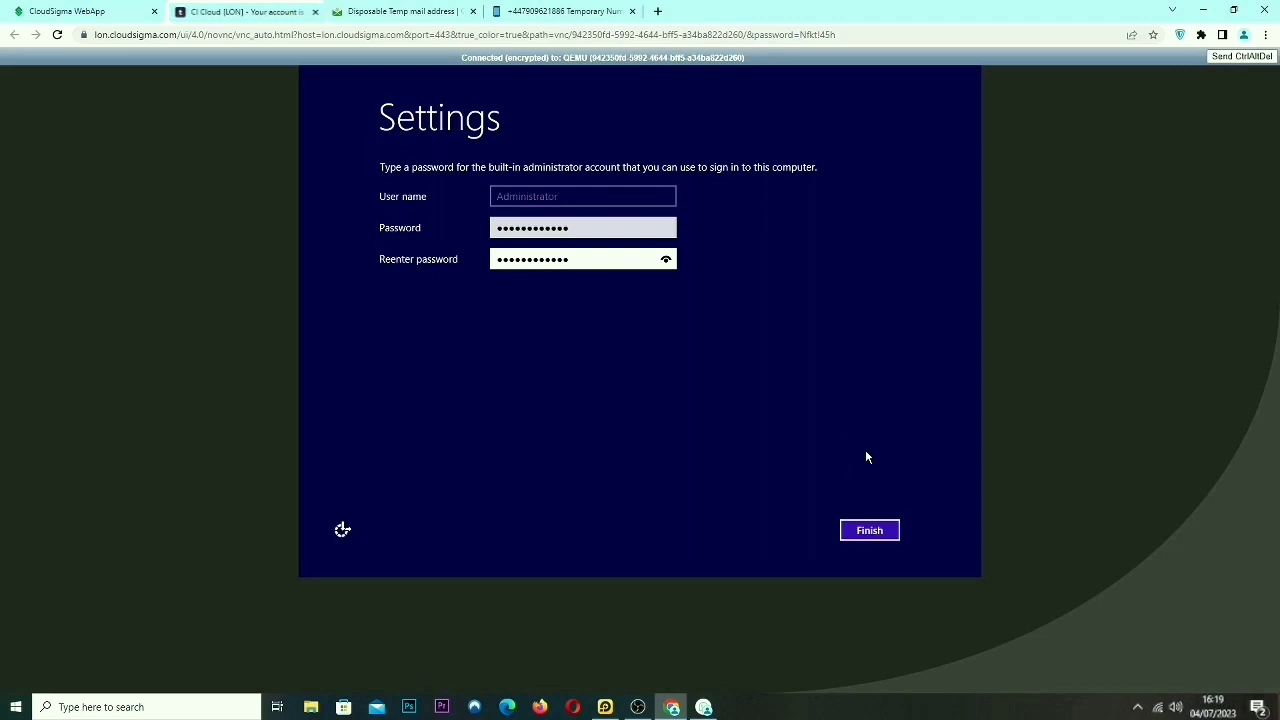
# Finish Windows Server setup and sign in as Administrator with the account password.
pyautogui.click(869, 531)
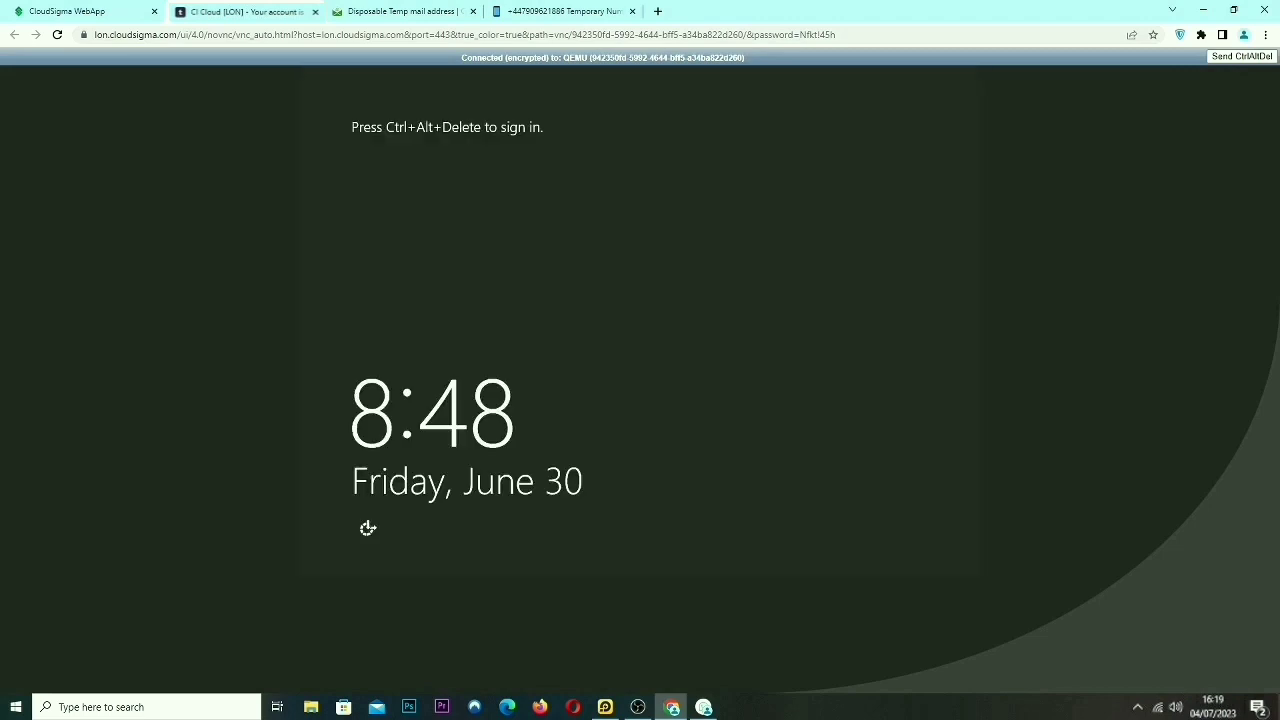
pyautogui.click(1221, 57)
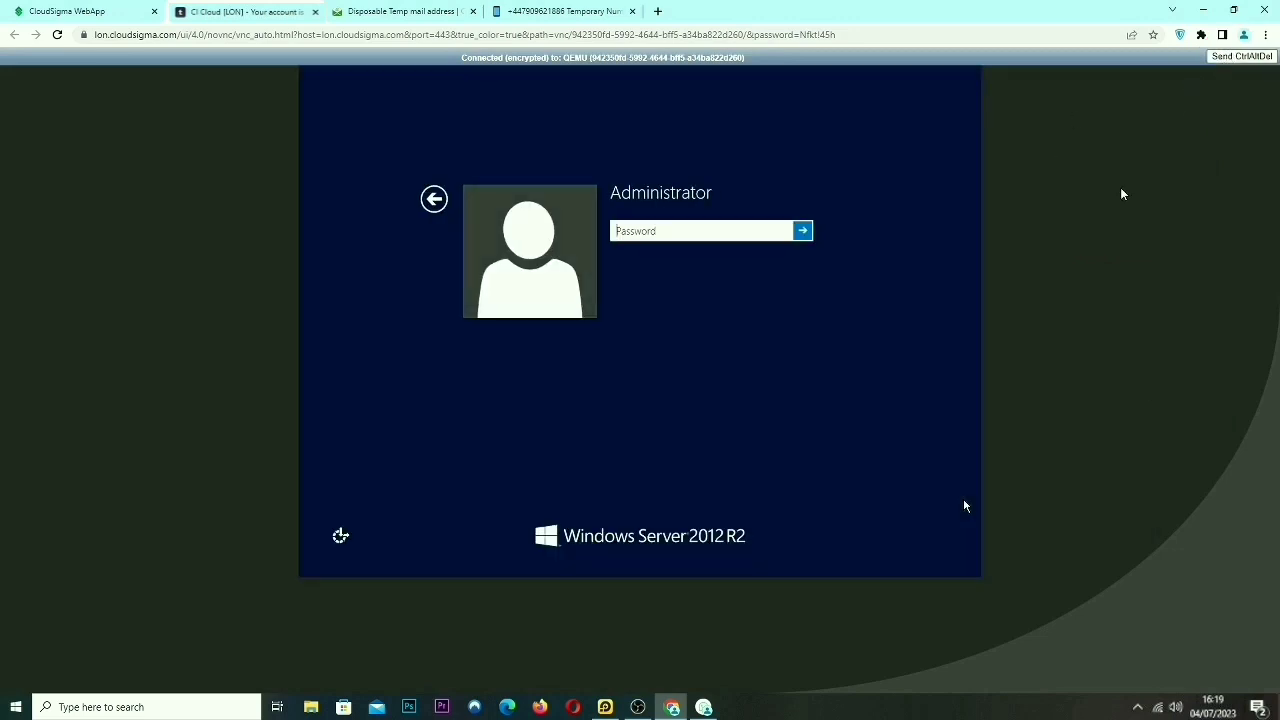
pyautogui.write('•••••••••••')
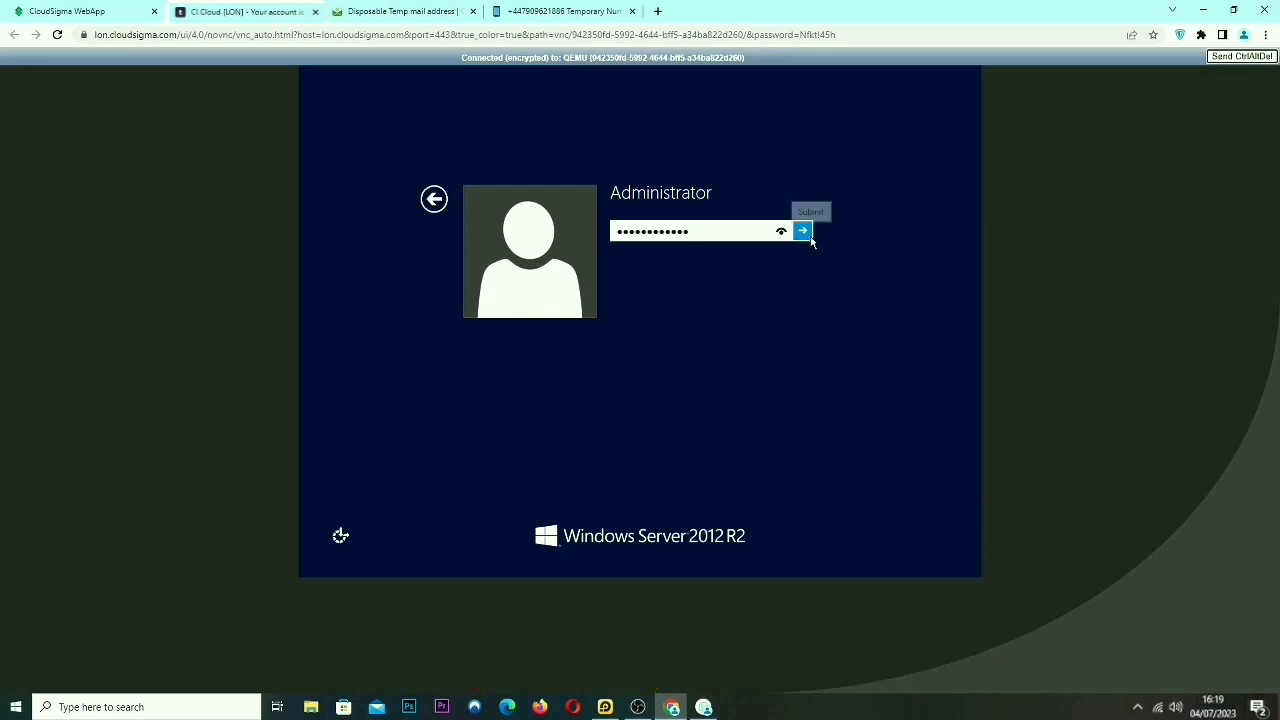
pyautogui.click(806, 233)
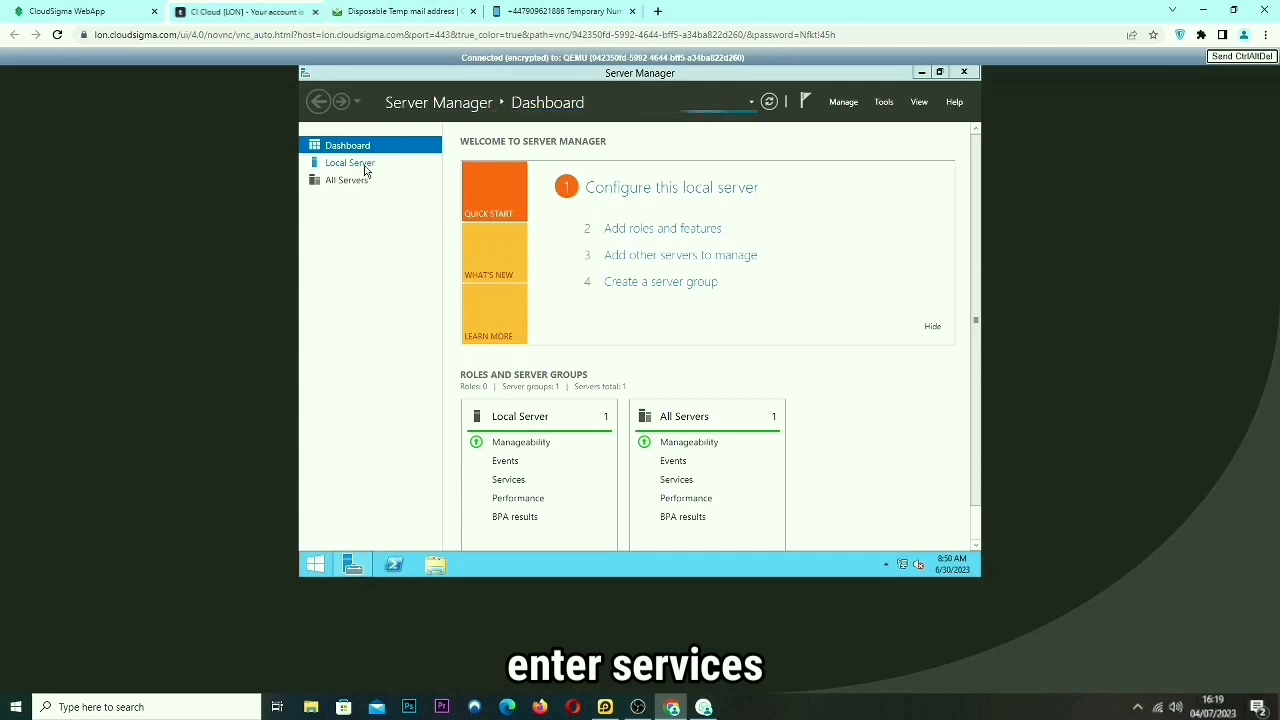
# On the Local Server page, allow remote desktop connections with Network Level Authentication and apply.
pyautogui.click(366, 168)
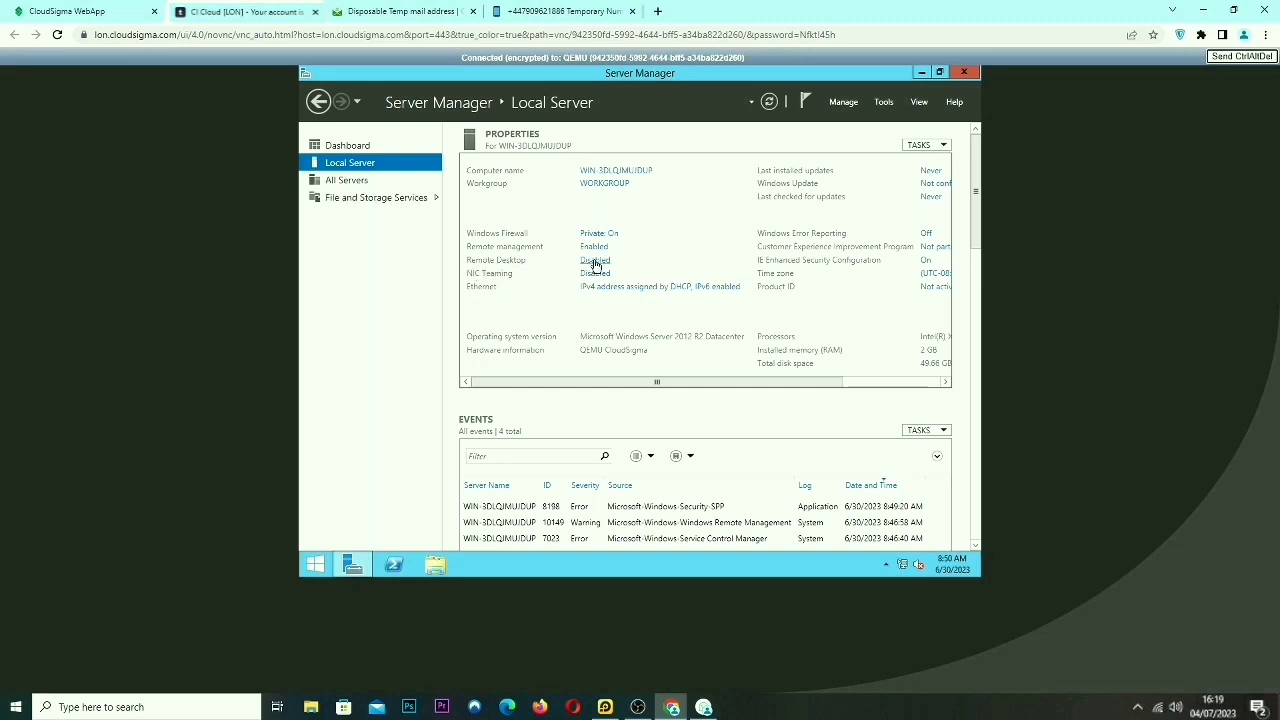
pyautogui.click(595, 262)
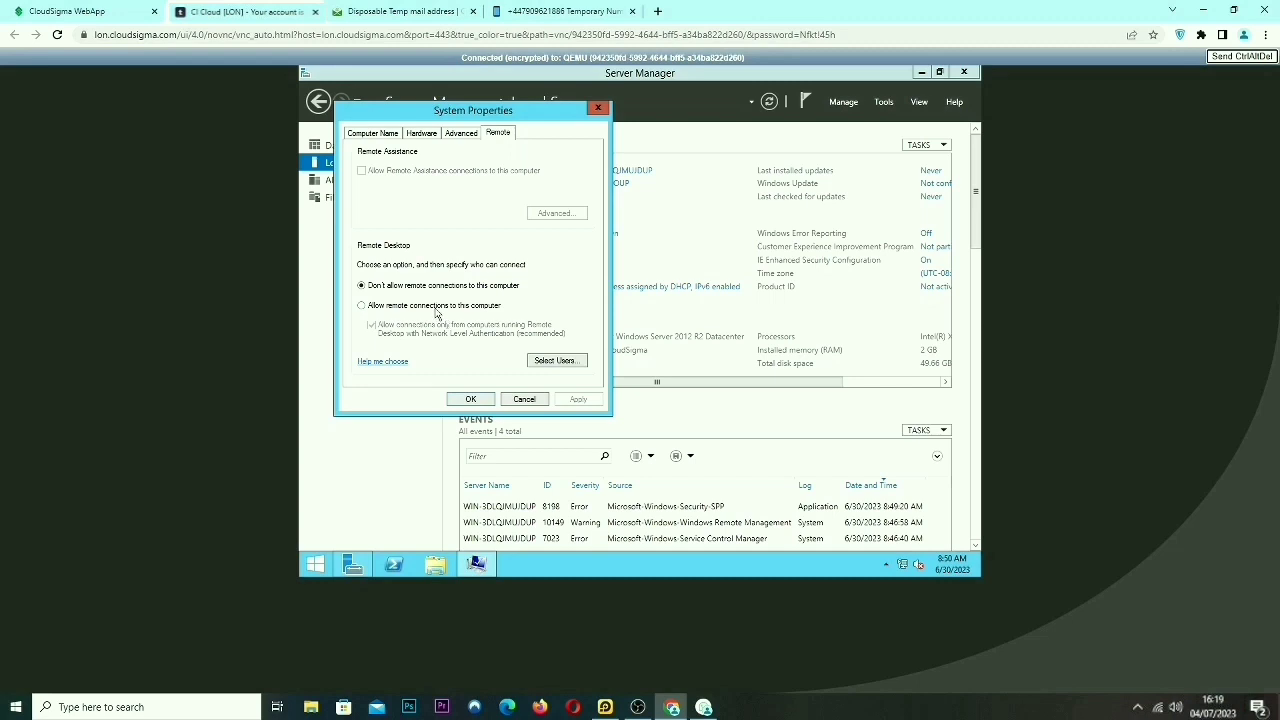
pyautogui.click(427, 309)
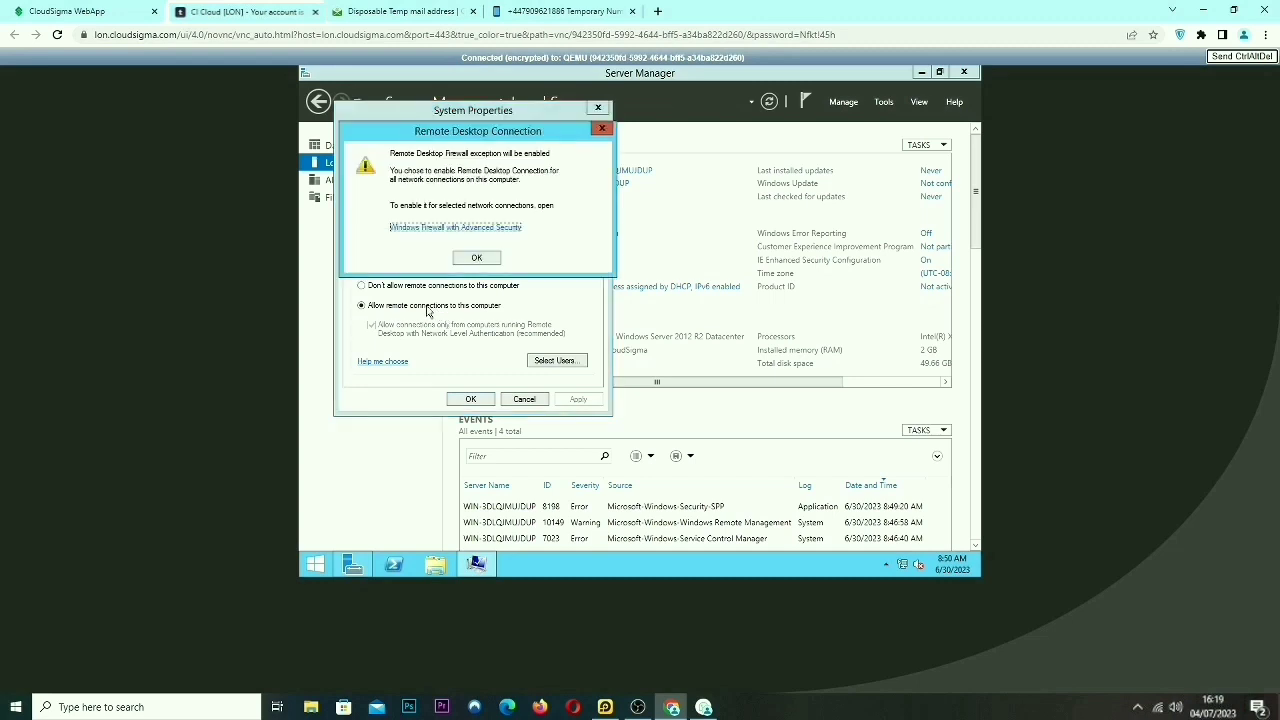
pyautogui.click(460, 263)
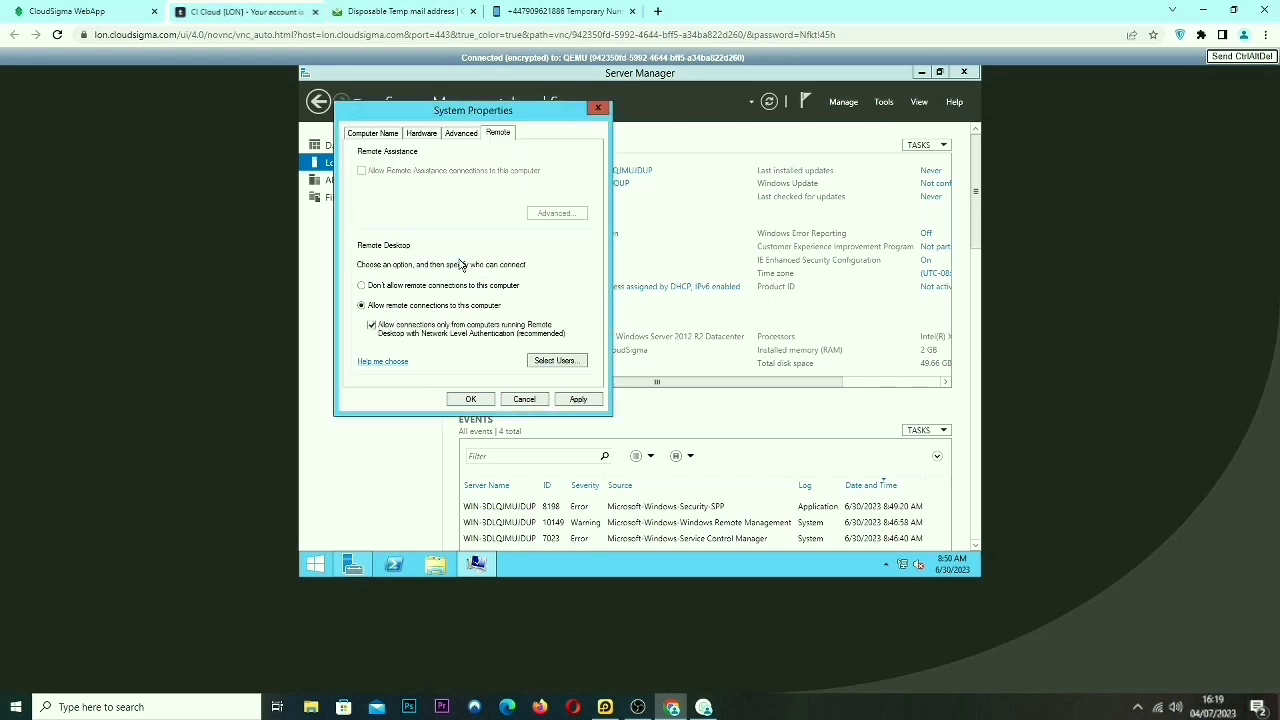
pyautogui.click(591, 401)
pyautogui.click(468, 400)
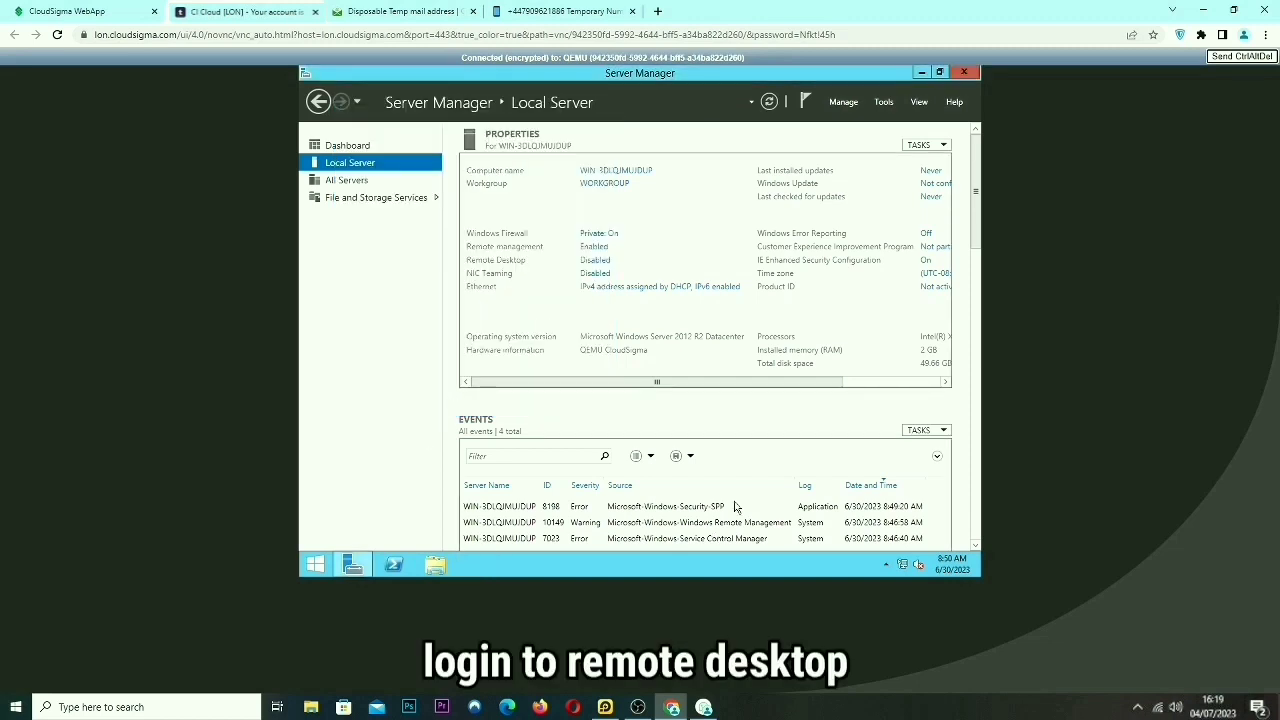
# Launch RD Client in LDPlayer, accept its agreements, and start adding a PC manually.
pyautogui.click(605, 707)
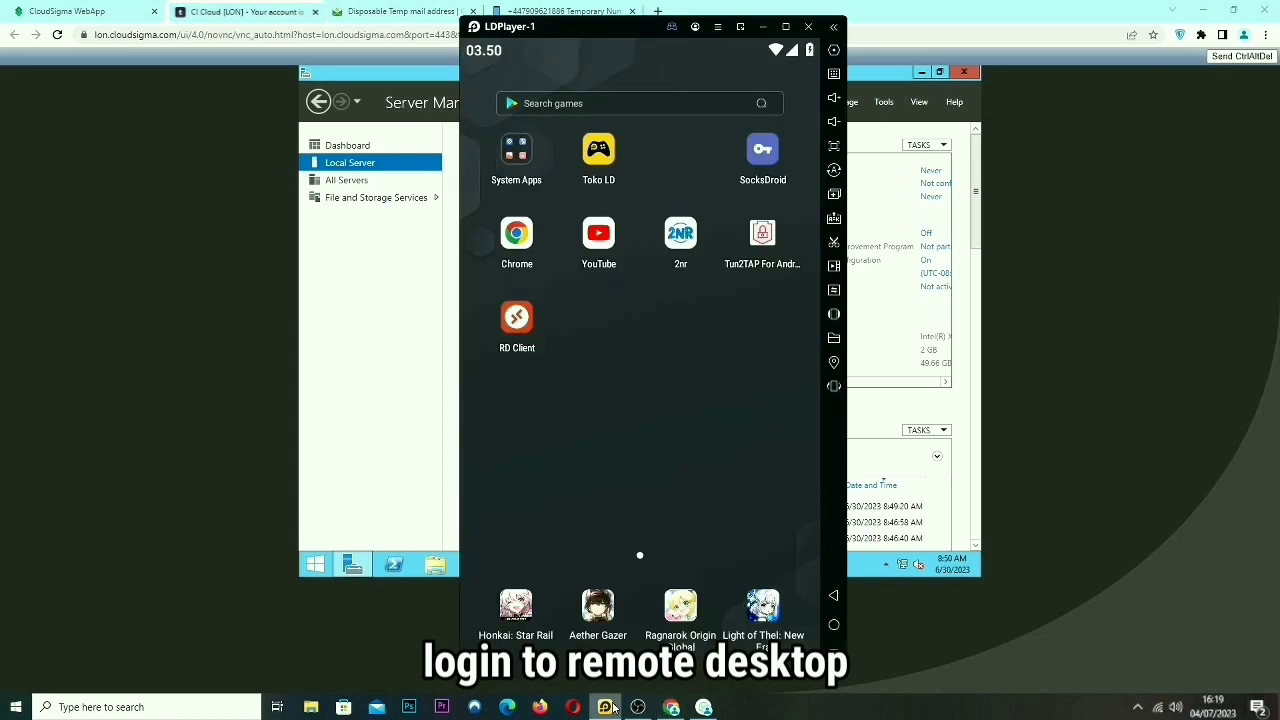
pyautogui.click(517, 318)
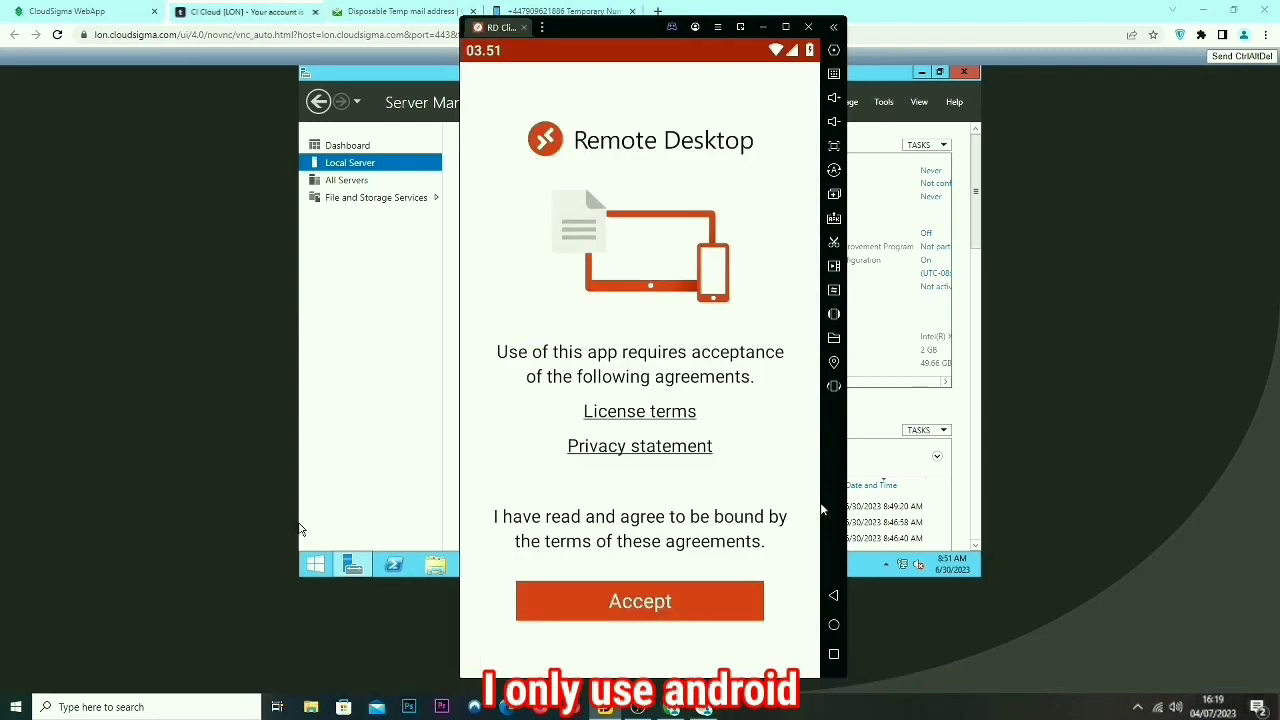
pyautogui.click(650, 605)
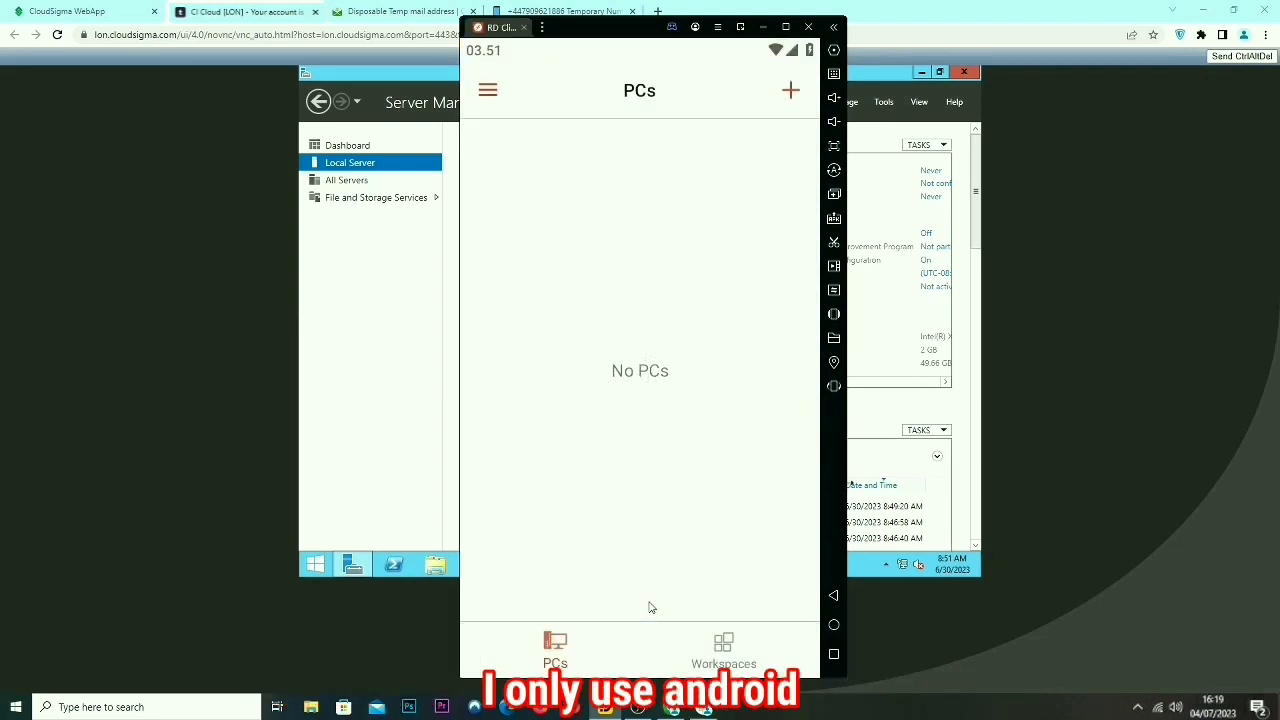
pyautogui.click(790, 90)
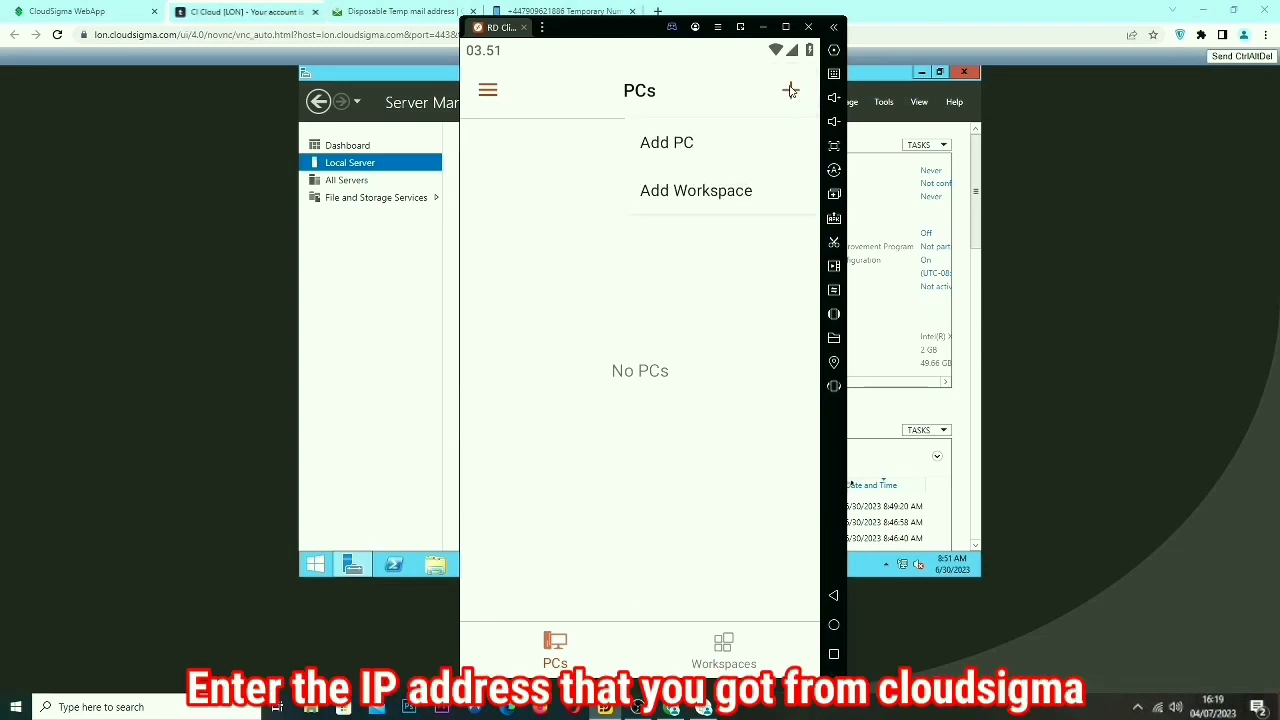
pyautogui.click(678, 143)
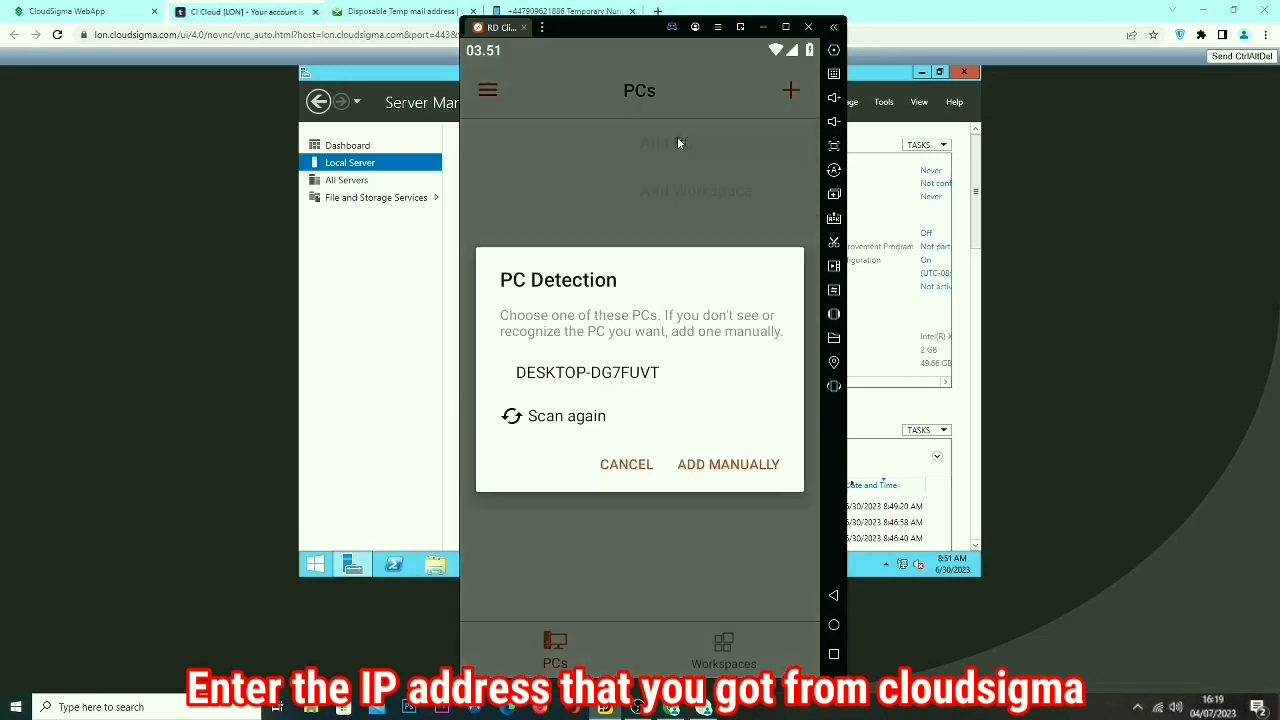
pyautogui.click(726, 466)
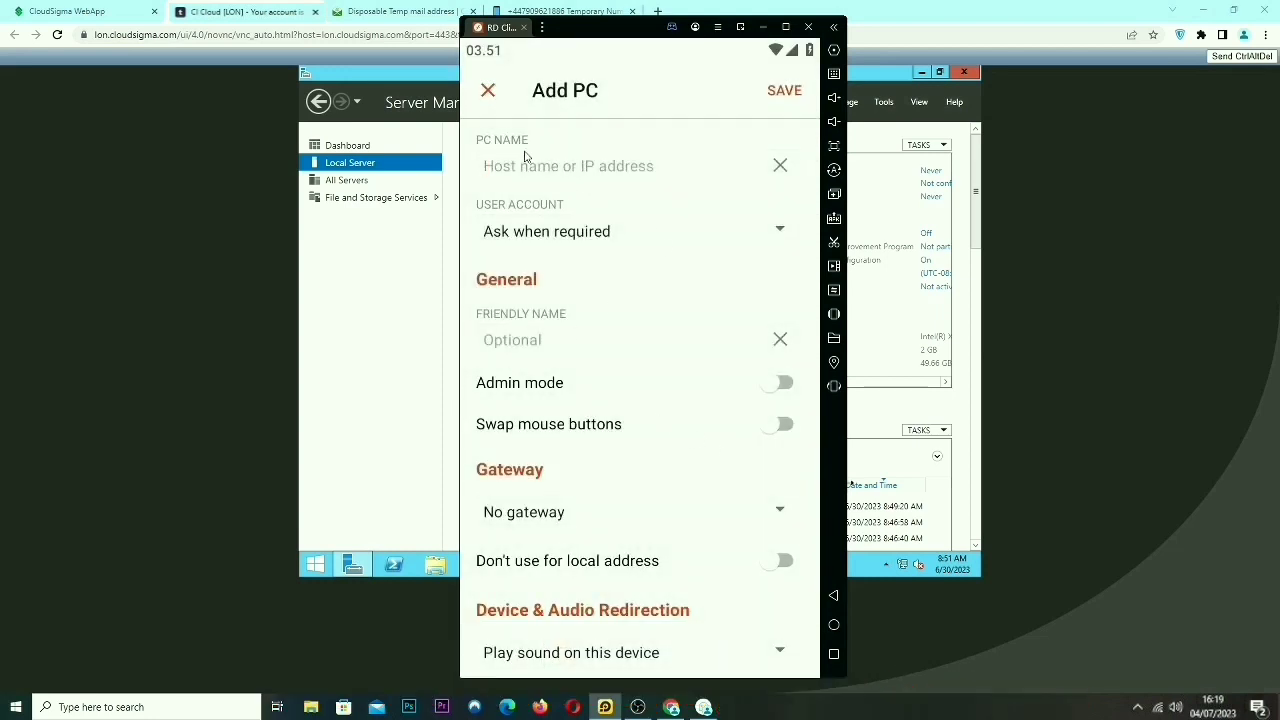
# Copy the server IP 93.123.82.16 from the CloudSigma server properties page.
pyautogui.click(108, 12)
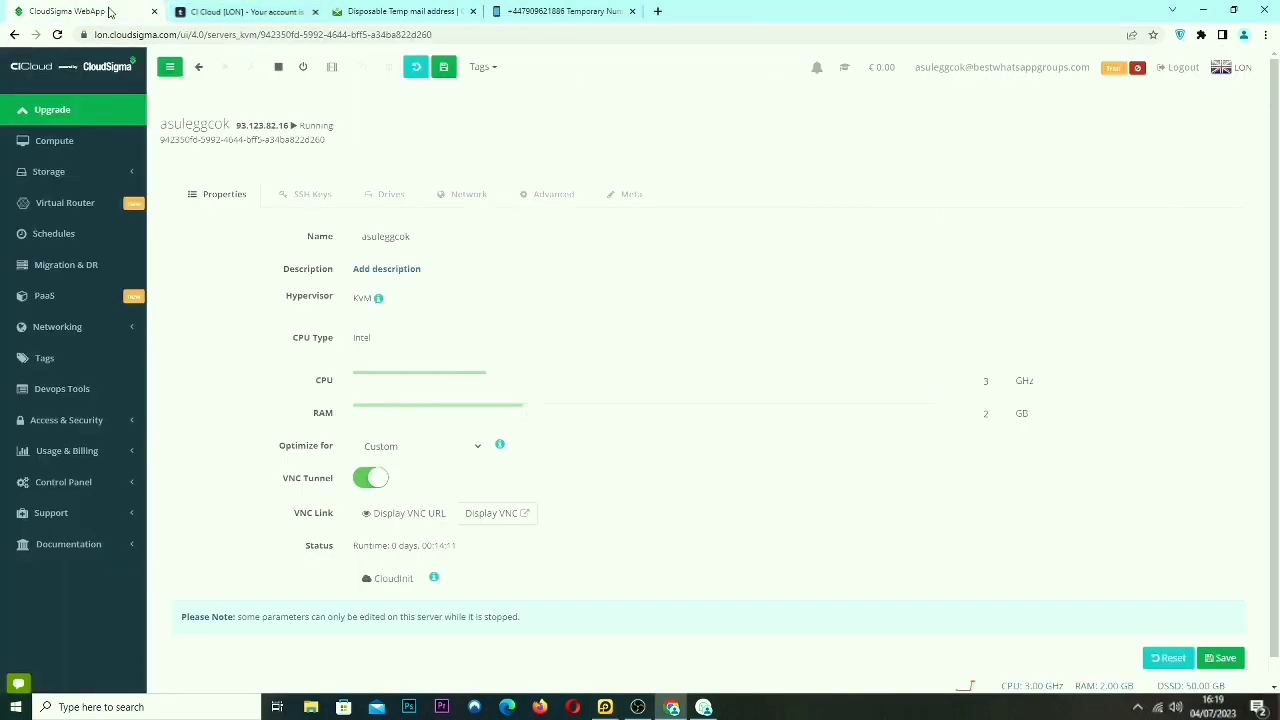
pyautogui.moveTo(236, 130); pyautogui.dragTo(292, 126)
pyautogui.hotkey('ctrl', 'c')
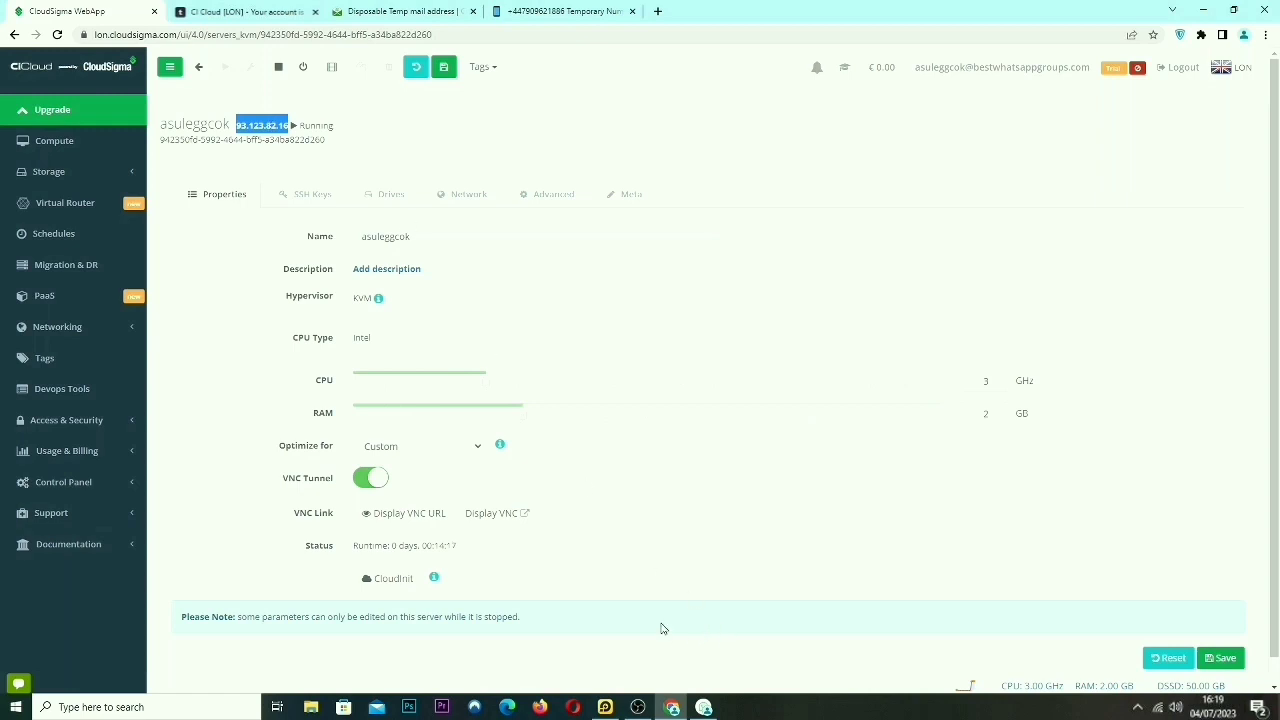
pyautogui.click(247, 13)
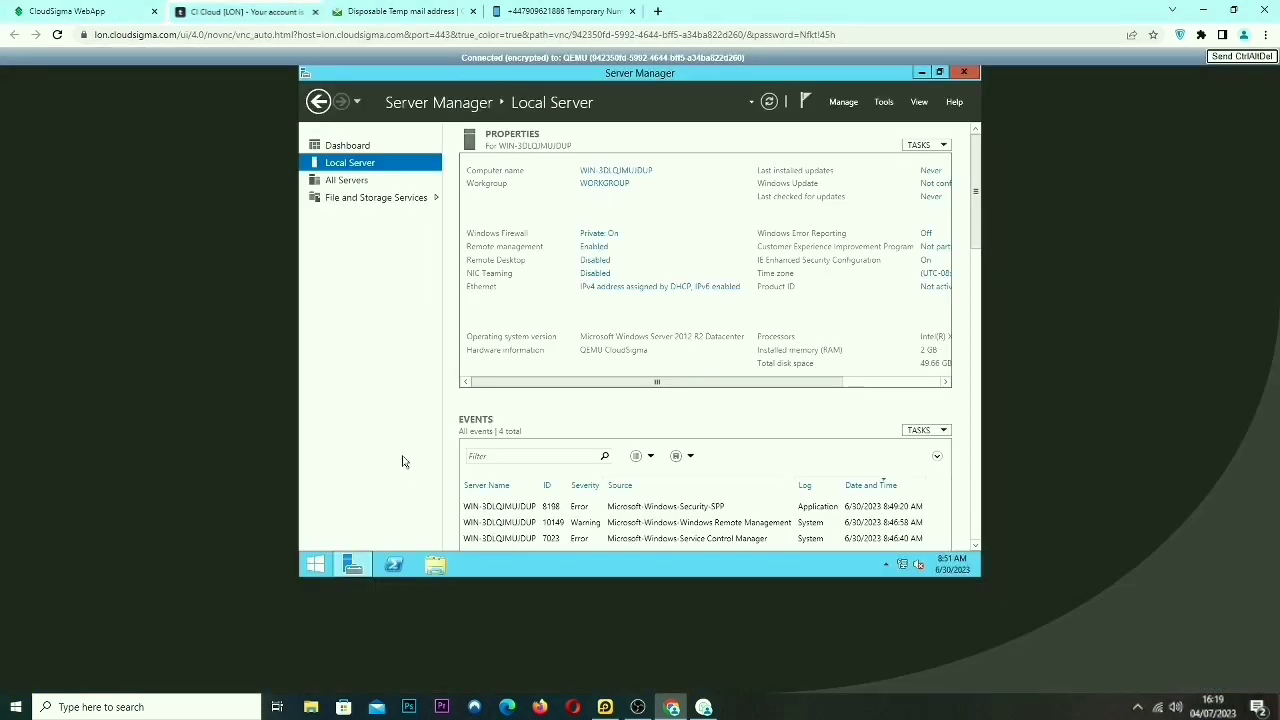
# Save a new RD Client PC named 93.123.82.16 and rotate the emulator to landscape.
pyautogui.click(703, 707)
pyautogui.click(703, 707)
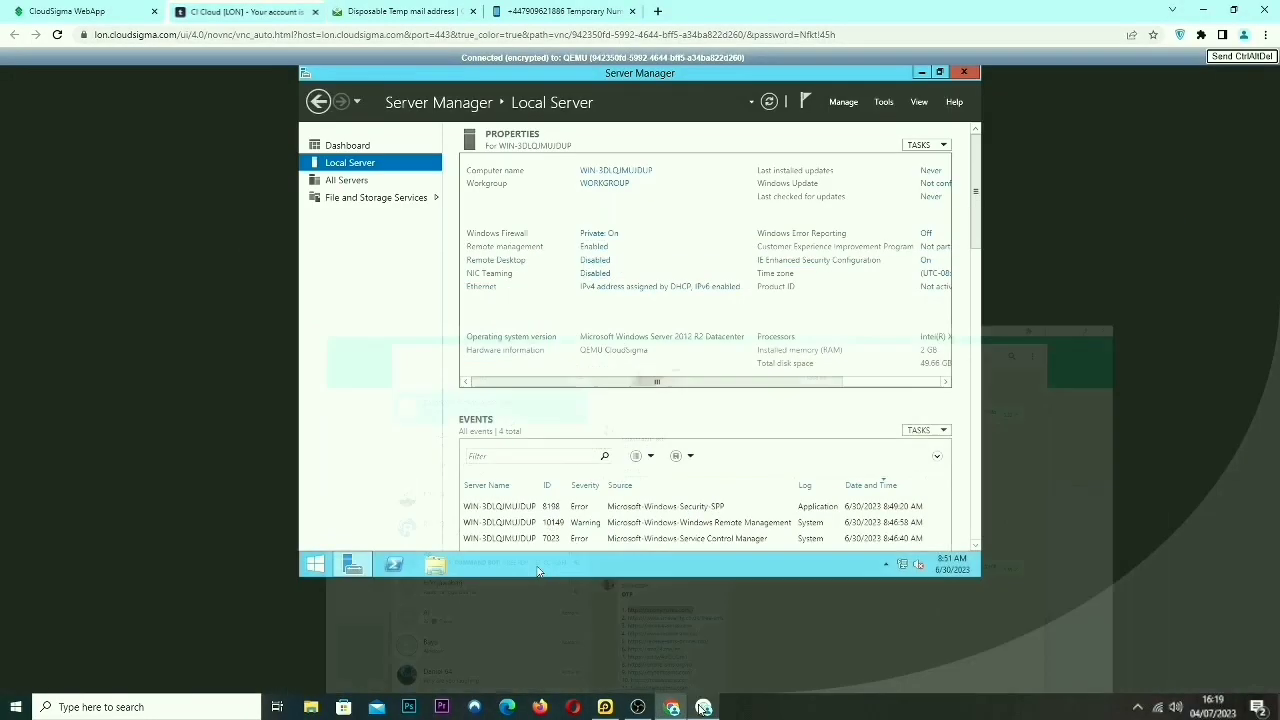
pyautogui.click(605, 707)
pyautogui.click(553, 167)
pyautogui.hotkey('ctrl', 'v')
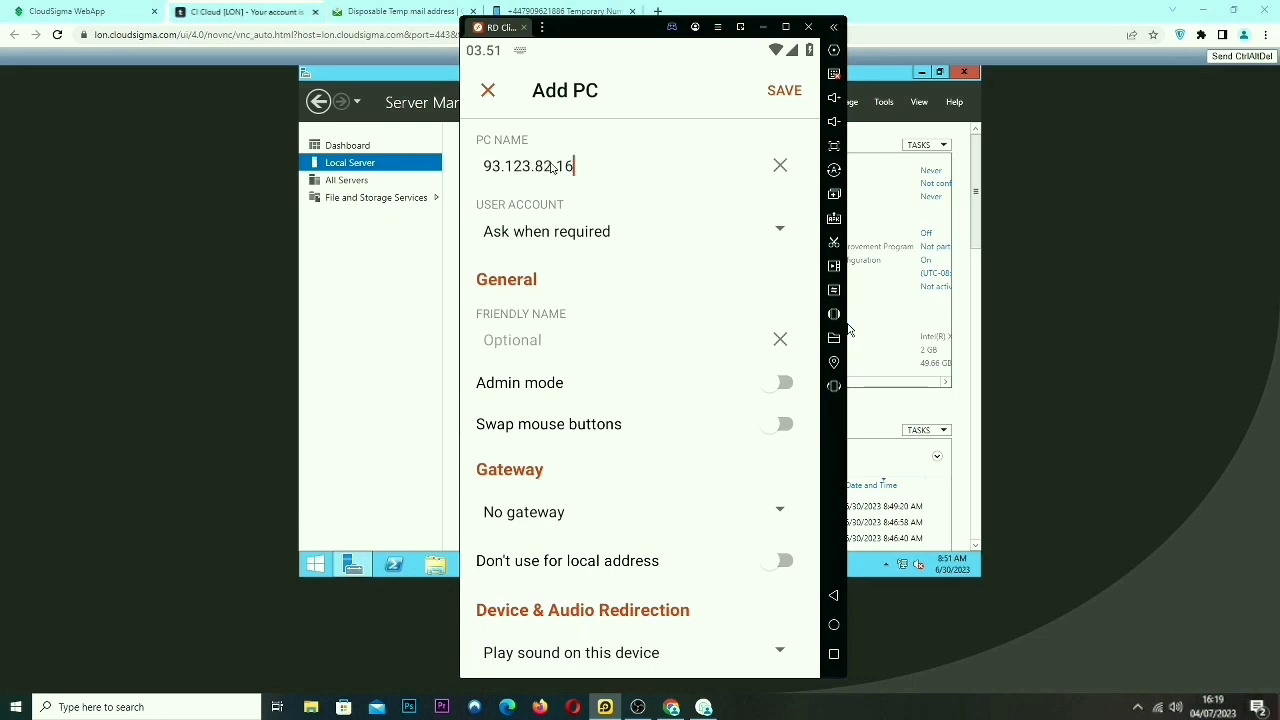
pyautogui.click(784, 92)
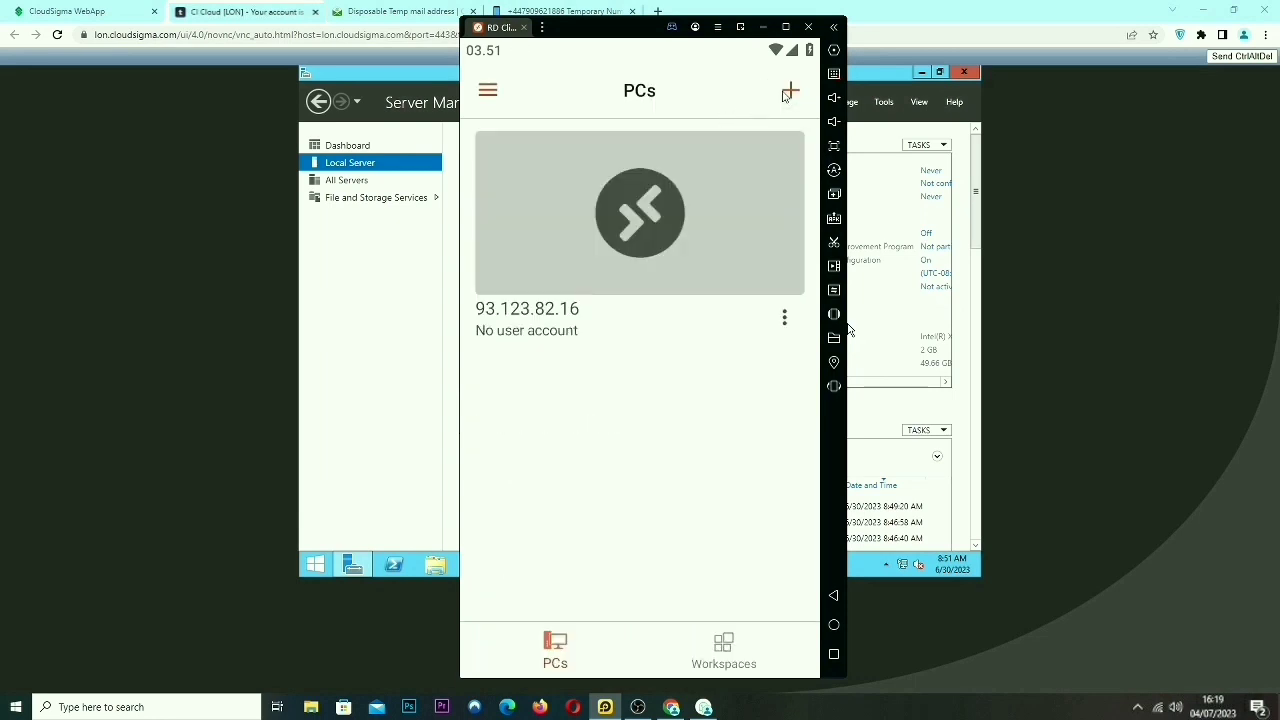
pyautogui.click(834, 386)
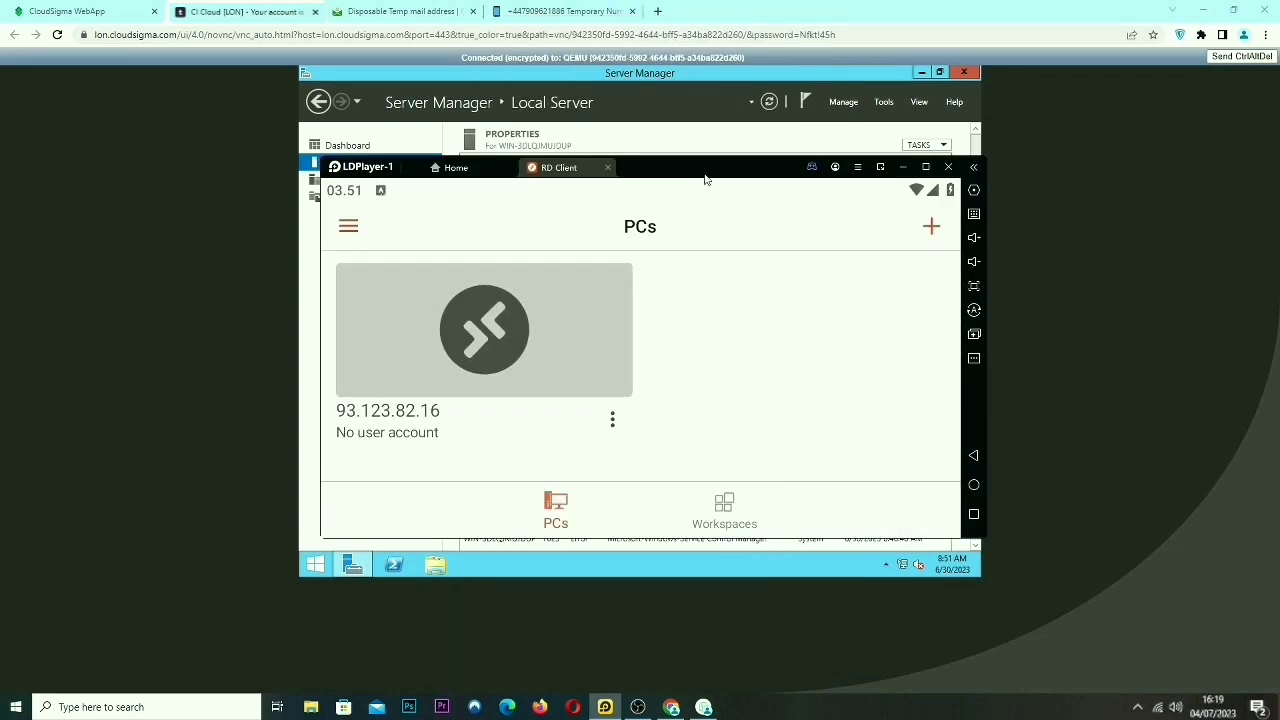
# Open the 93.123.82.16 PC and enter username administrator and the account password.
pyautogui.click(1203, 10)
pyautogui.click(479, 326)
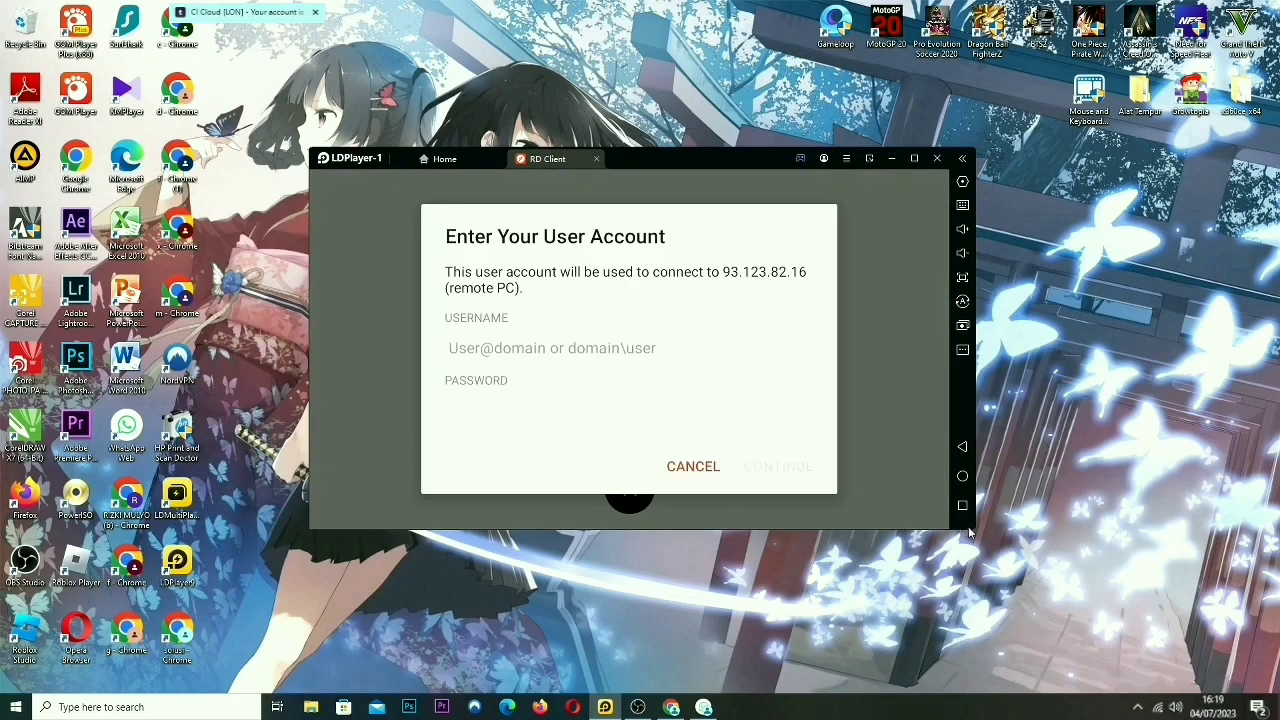
pyautogui.write('administrator')
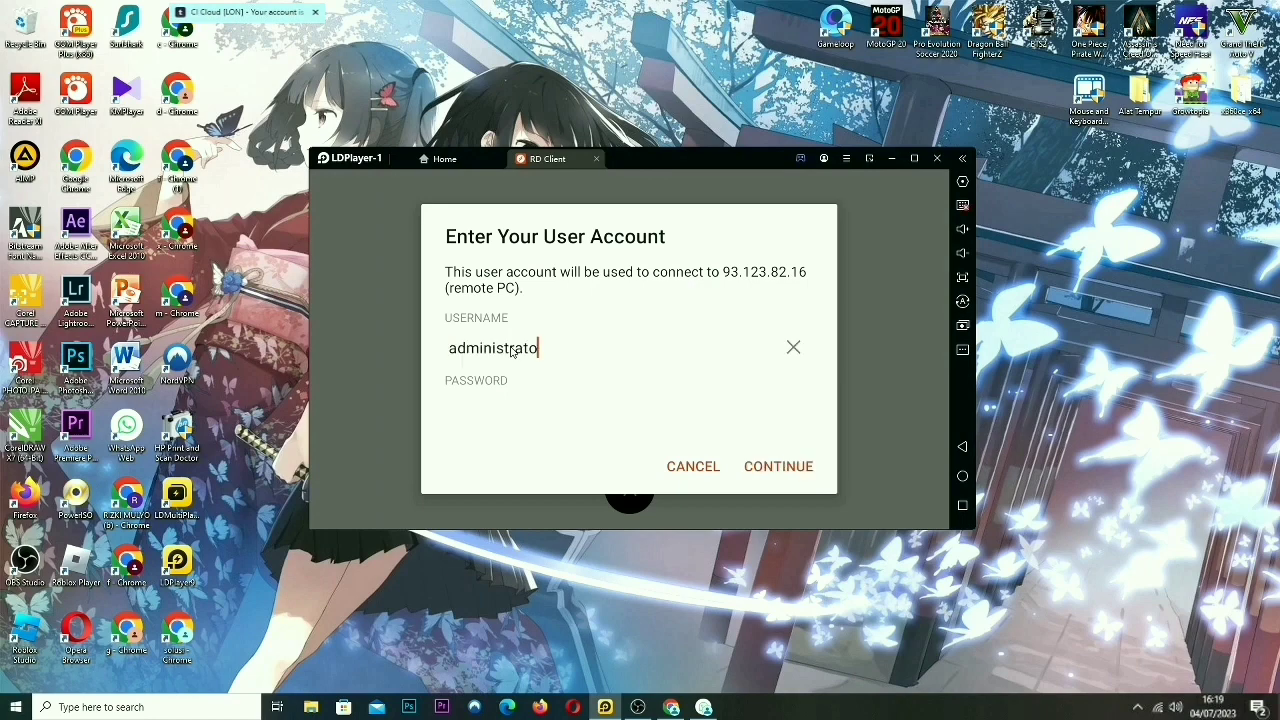
pyautogui.click(510, 411)
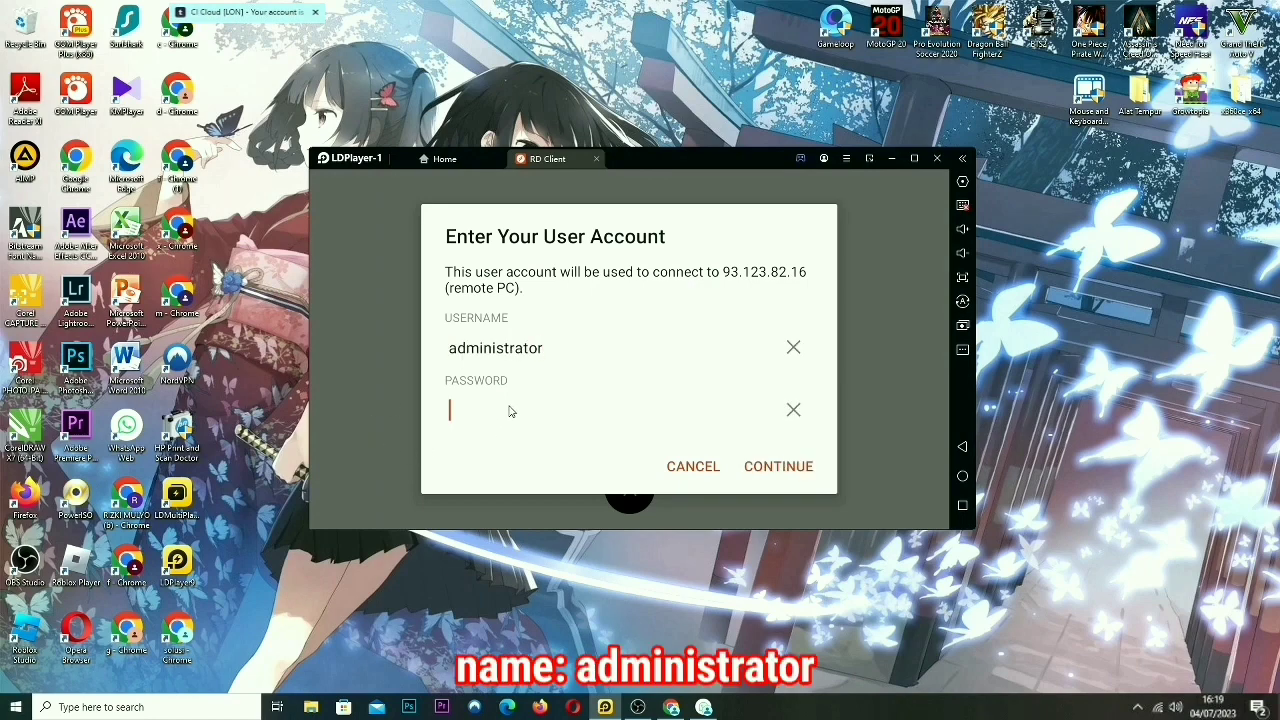
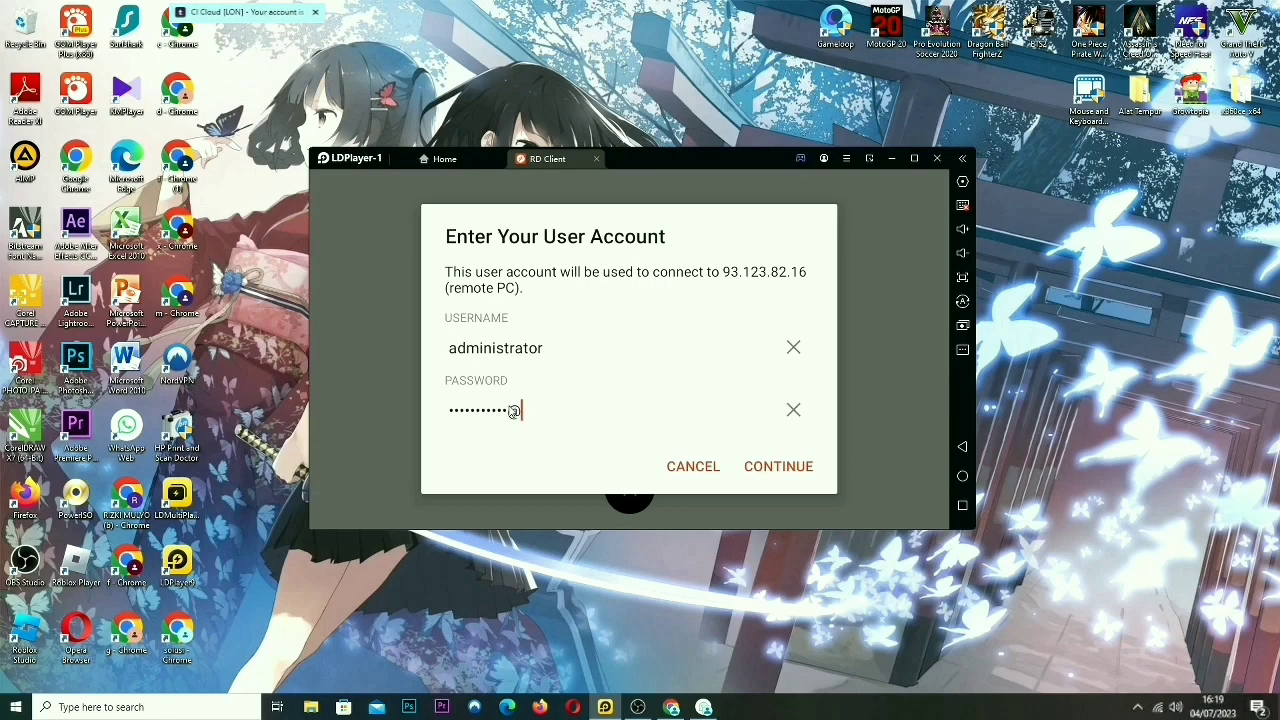
# Enlarge the emulator window, submit the credentials, and connect despite the certificate warning.
pyautogui.moveTo(833, 528); pyautogui.dragTo(842, 650)
pyautogui.moveTo(740, 196); pyautogui.dragTo(637, 112)
pyautogui.moveTo(781, 574); pyautogui.dragTo(831, 654)
pyautogui.moveTo(674, 79); pyautogui.dragTo(650, 35)
pyautogui.click(903, 512)
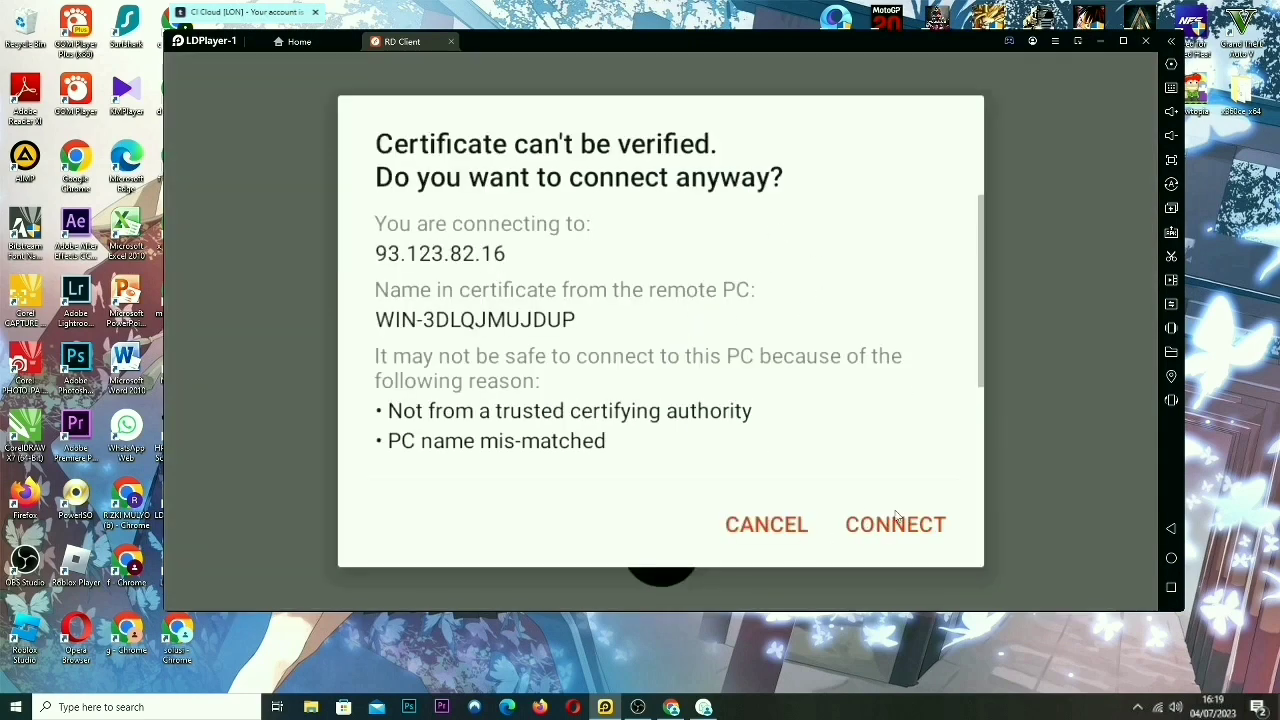
pyautogui.click(896, 530)
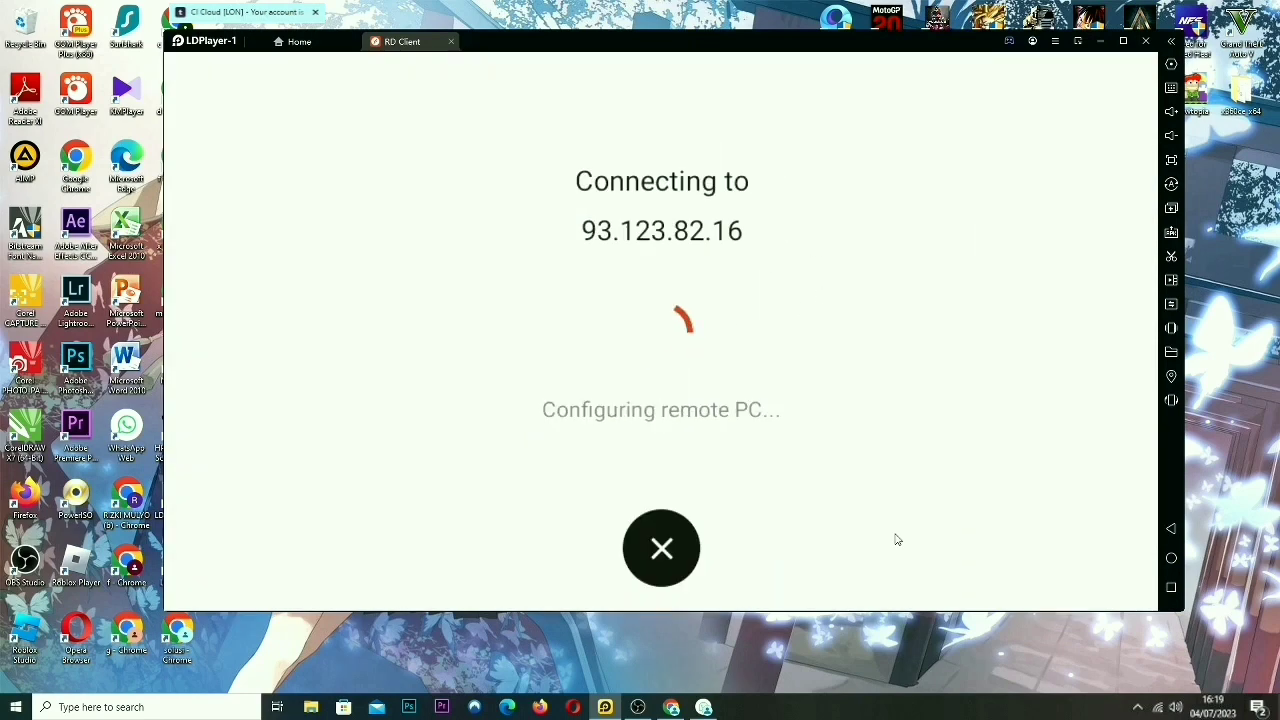
# Wait for the remote session to connect, dismissing a stray desktop context menu.
pyautogui.rightClick(1212, 322)
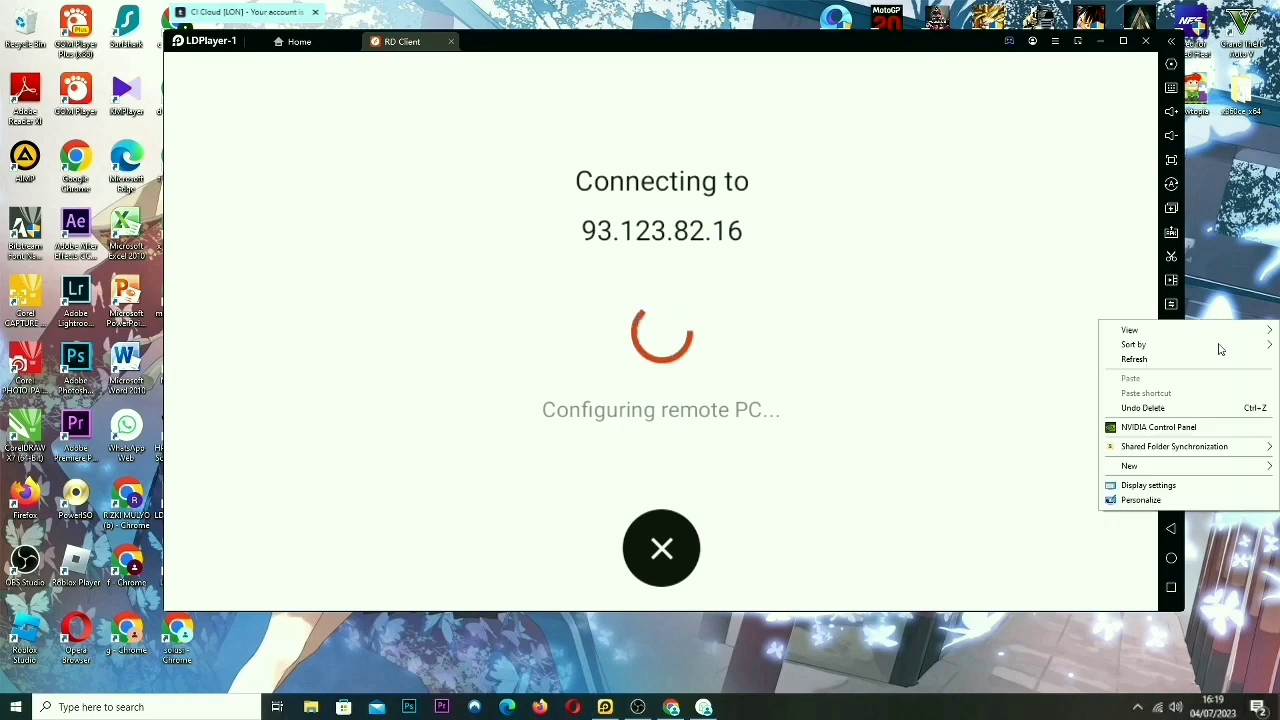
pyautogui.rightClick(1214, 356)
pyautogui.click(1219, 396)
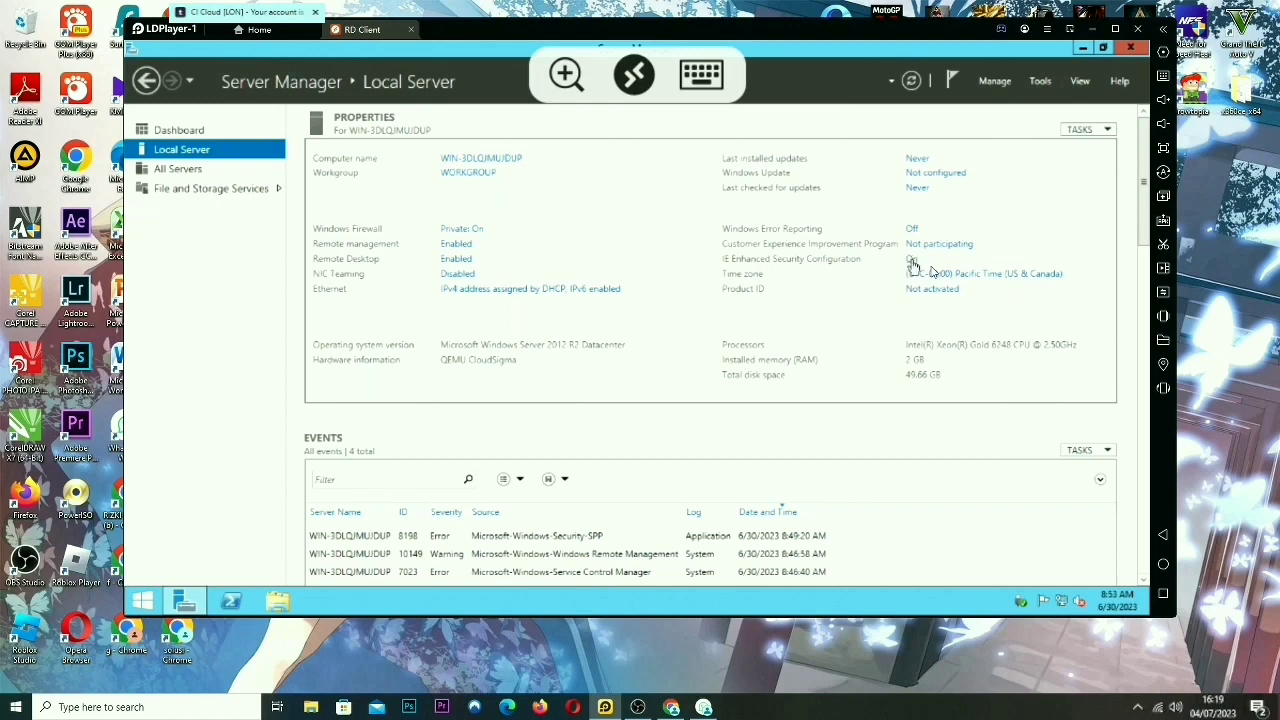
# Turn IE Enhanced Security Configuration off for Administrators and Users, then close Server Manager.
pyautogui.click(912, 259)
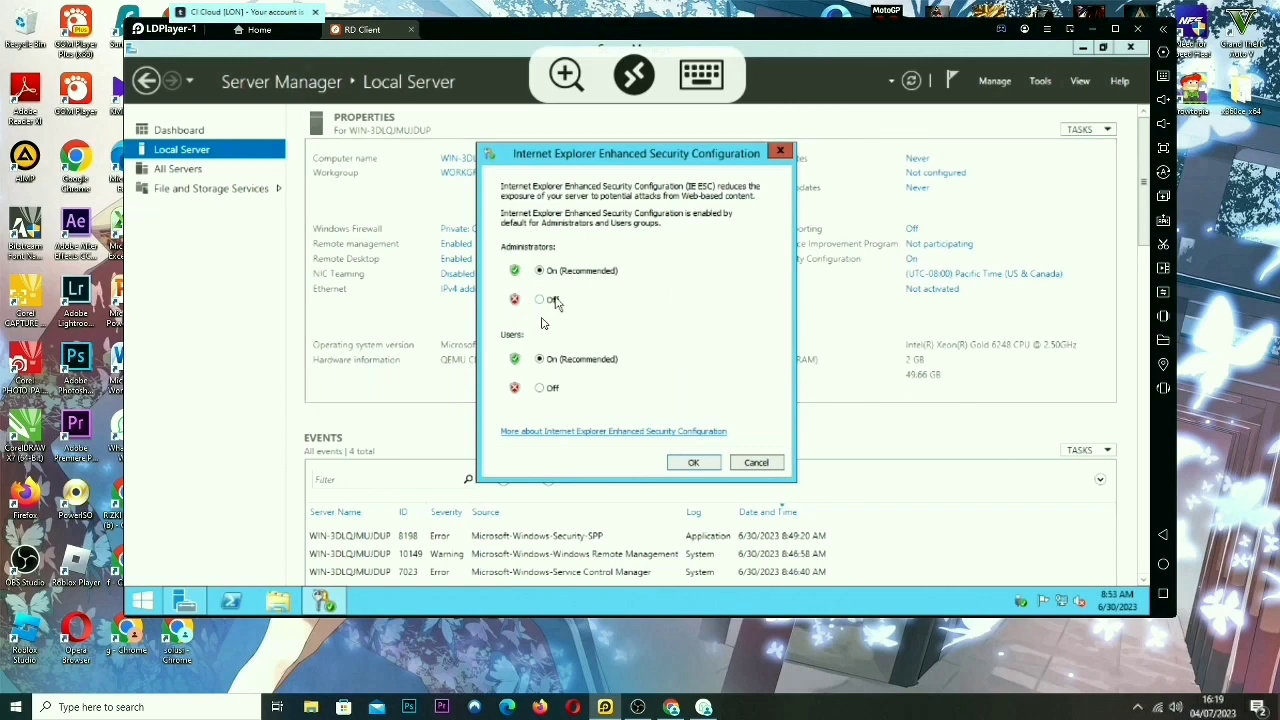
pyautogui.click(549, 310)
pyautogui.click(544, 392)
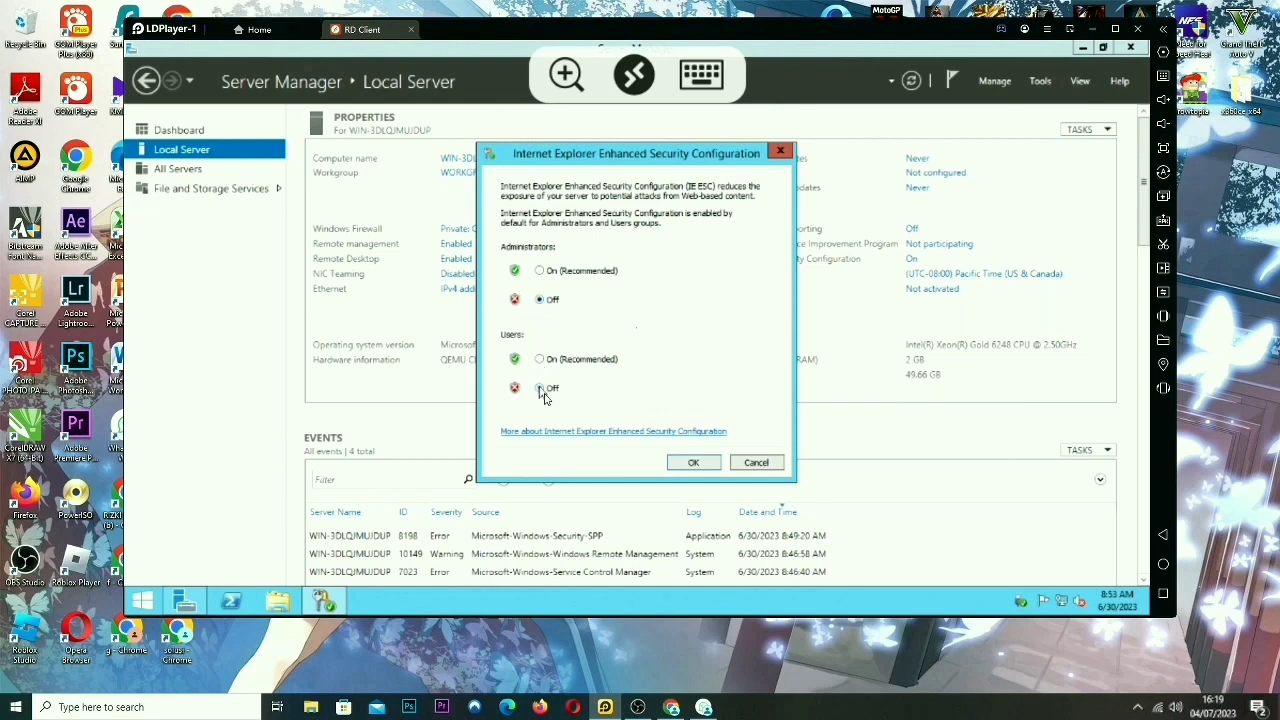
pyautogui.click(692, 465)
pyautogui.click(692, 464)
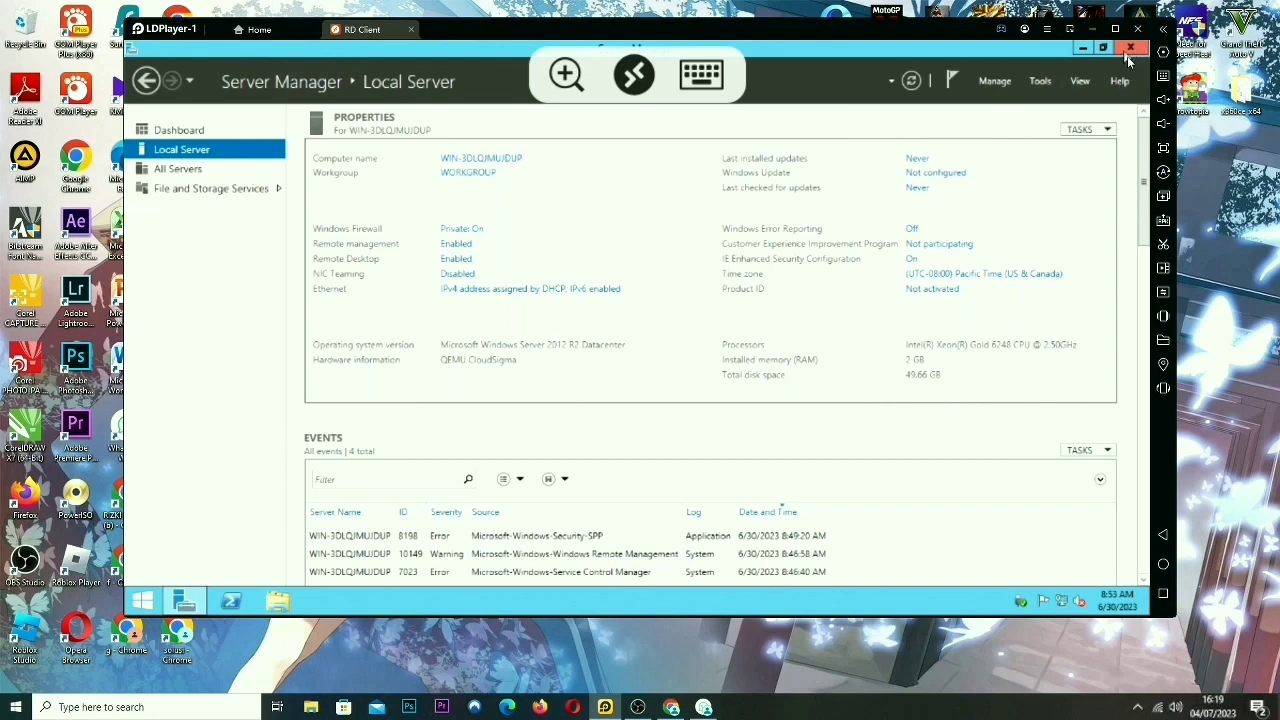
pyautogui.click(1128, 48)
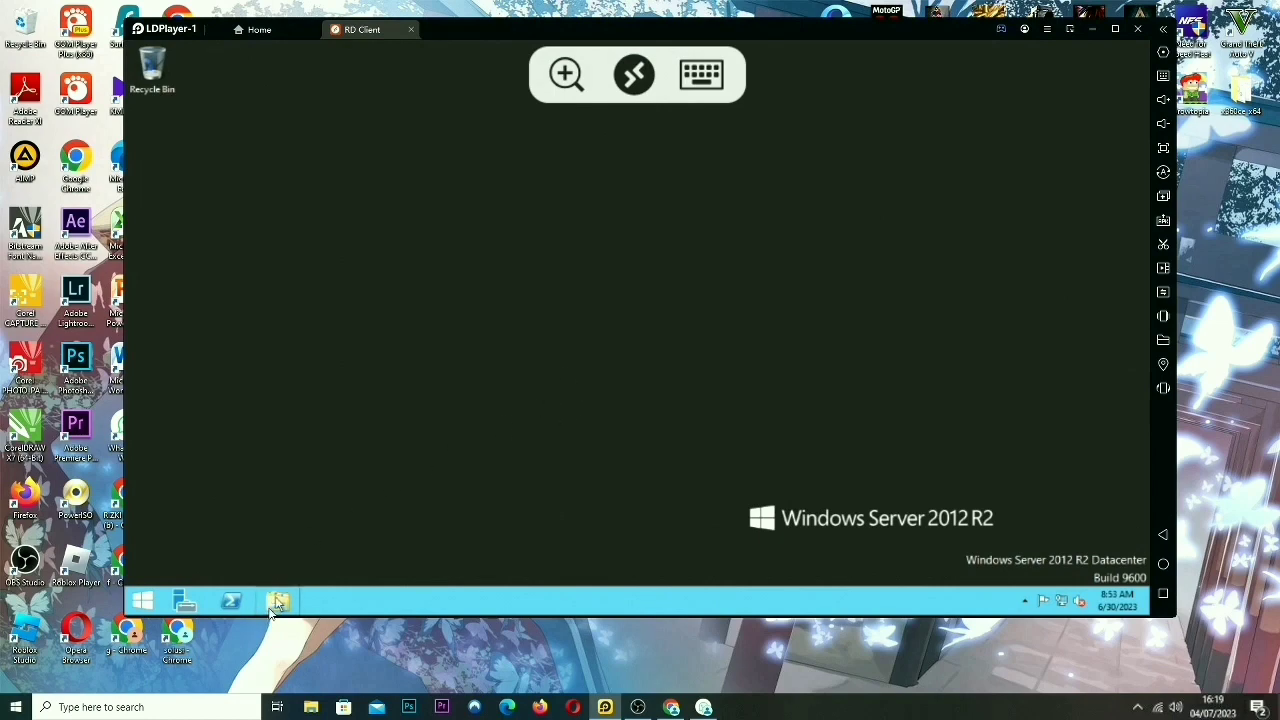
# Launch Internet Explorer from the remote server's Start screen.
pyautogui.click(140, 602)
pyautogui.click(140, 602)
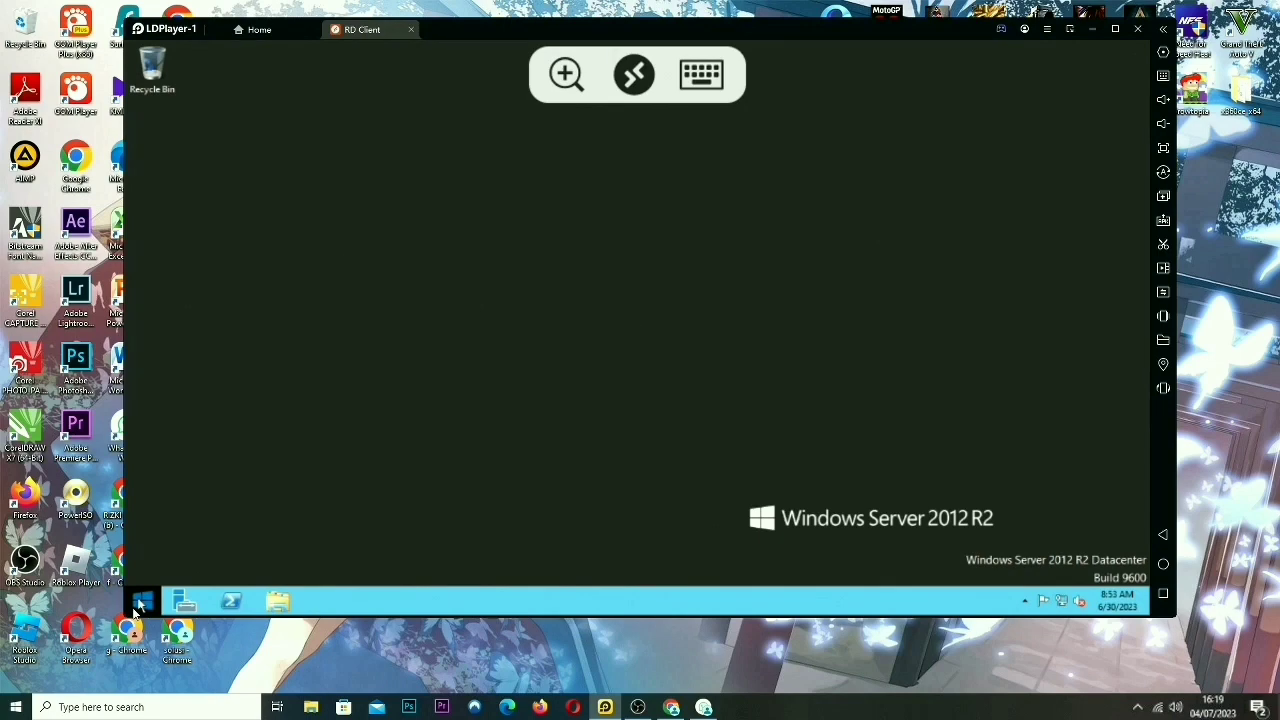
pyautogui.click(140, 602)
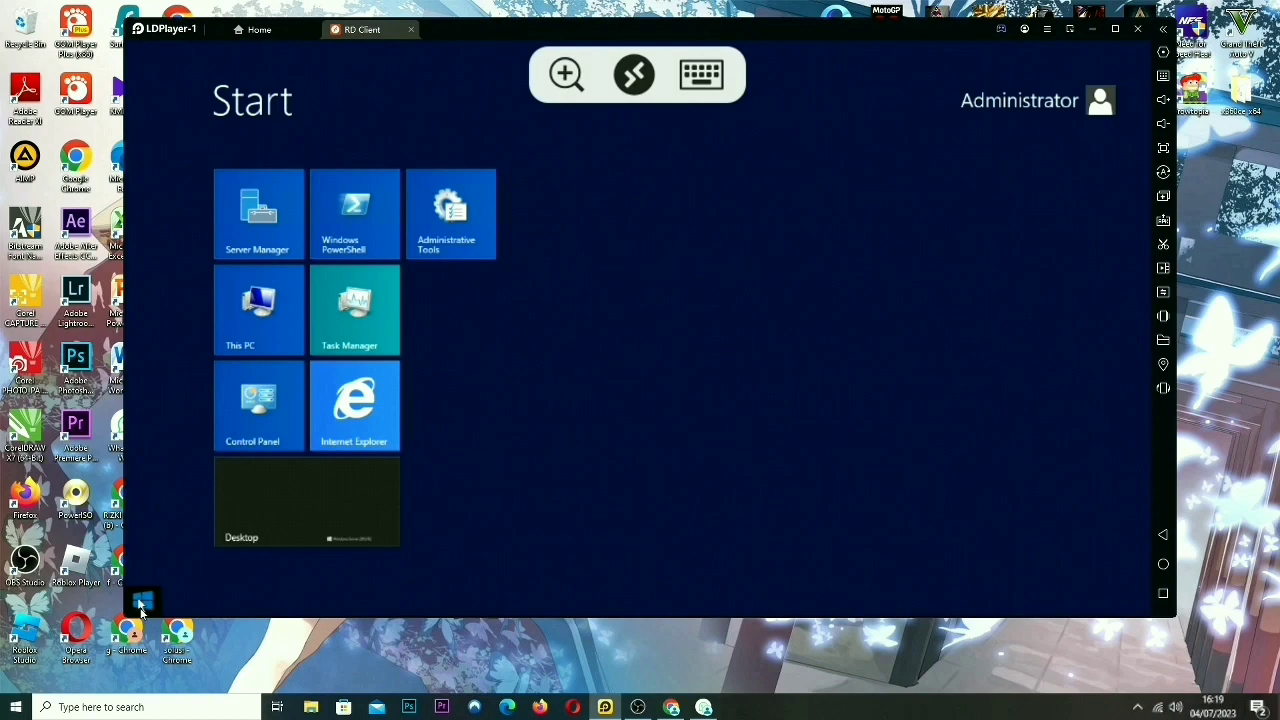
pyautogui.click(360, 416)
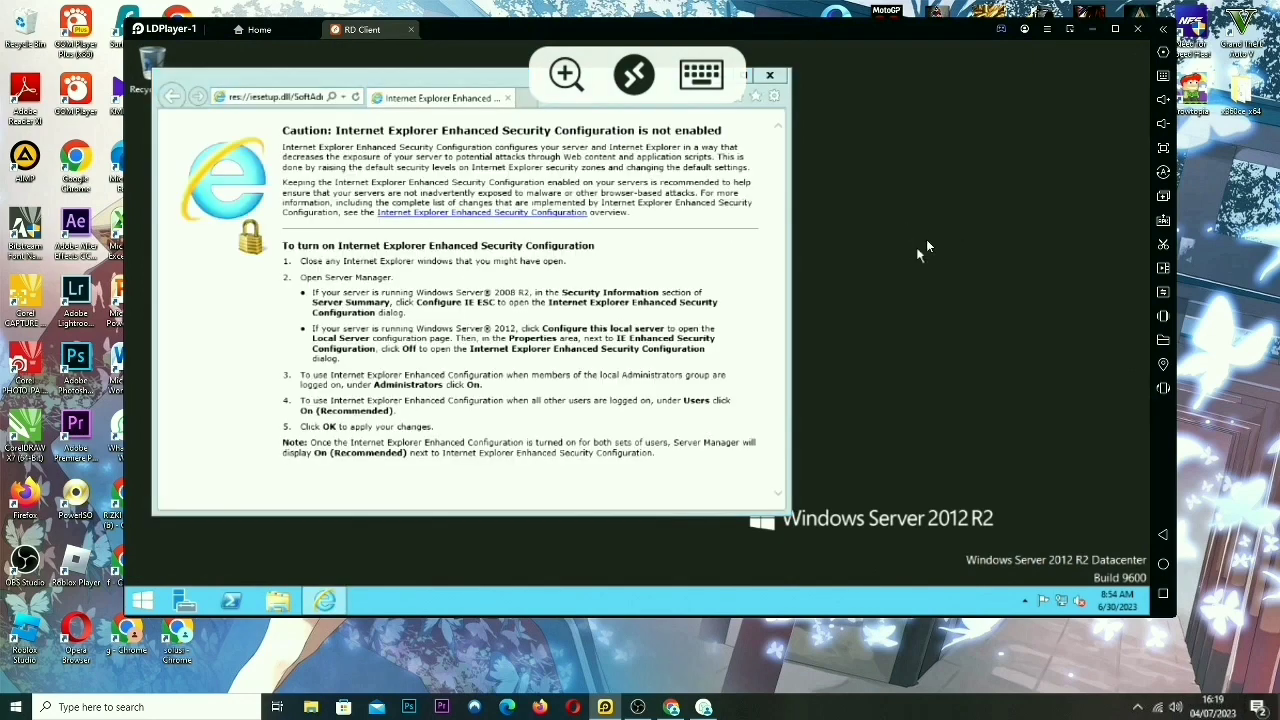
# Postpone the Internet Explorer 11 setup and search the web for chrome.
pyautogui.rightClick(917, 249)
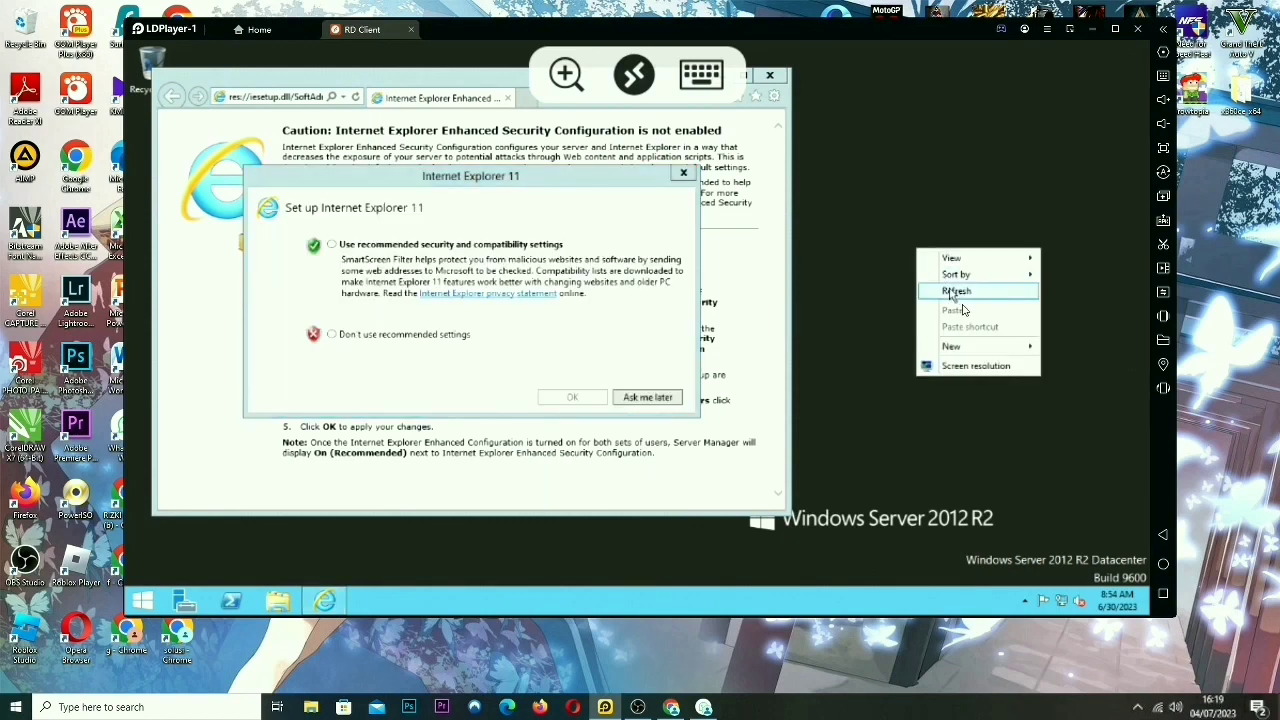
pyautogui.click(951, 296)
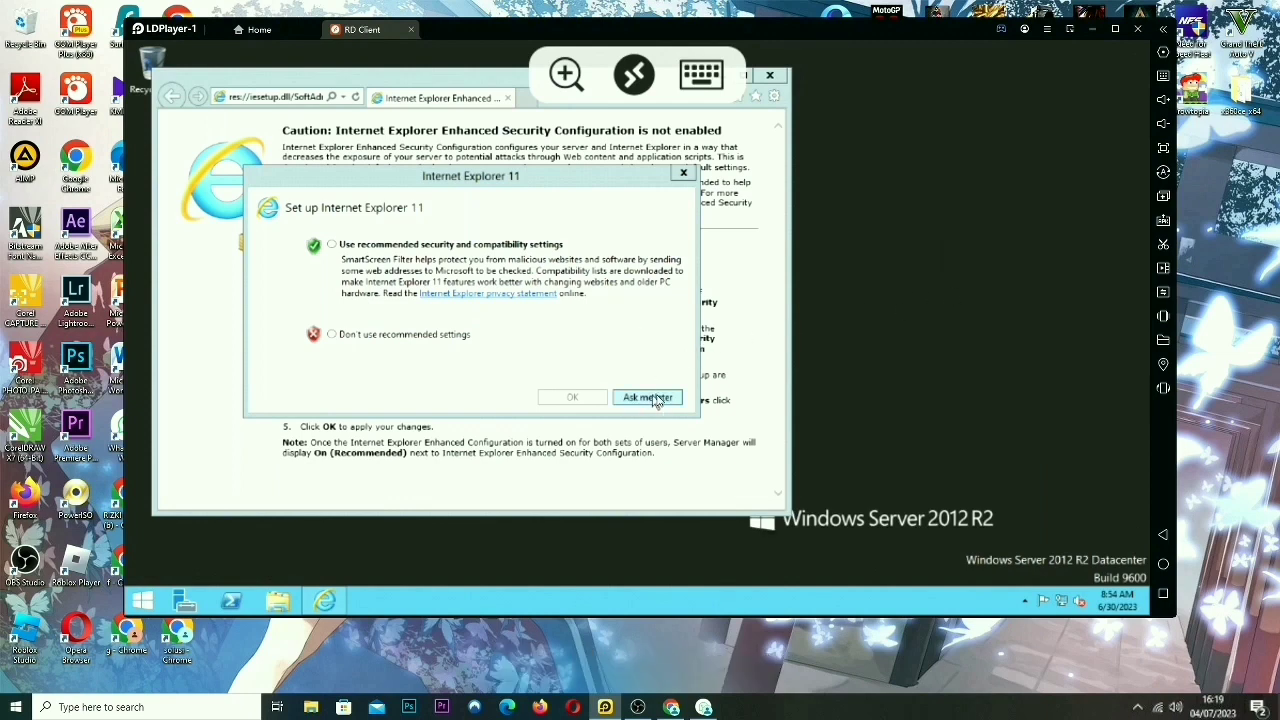
pyautogui.click(648, 398)
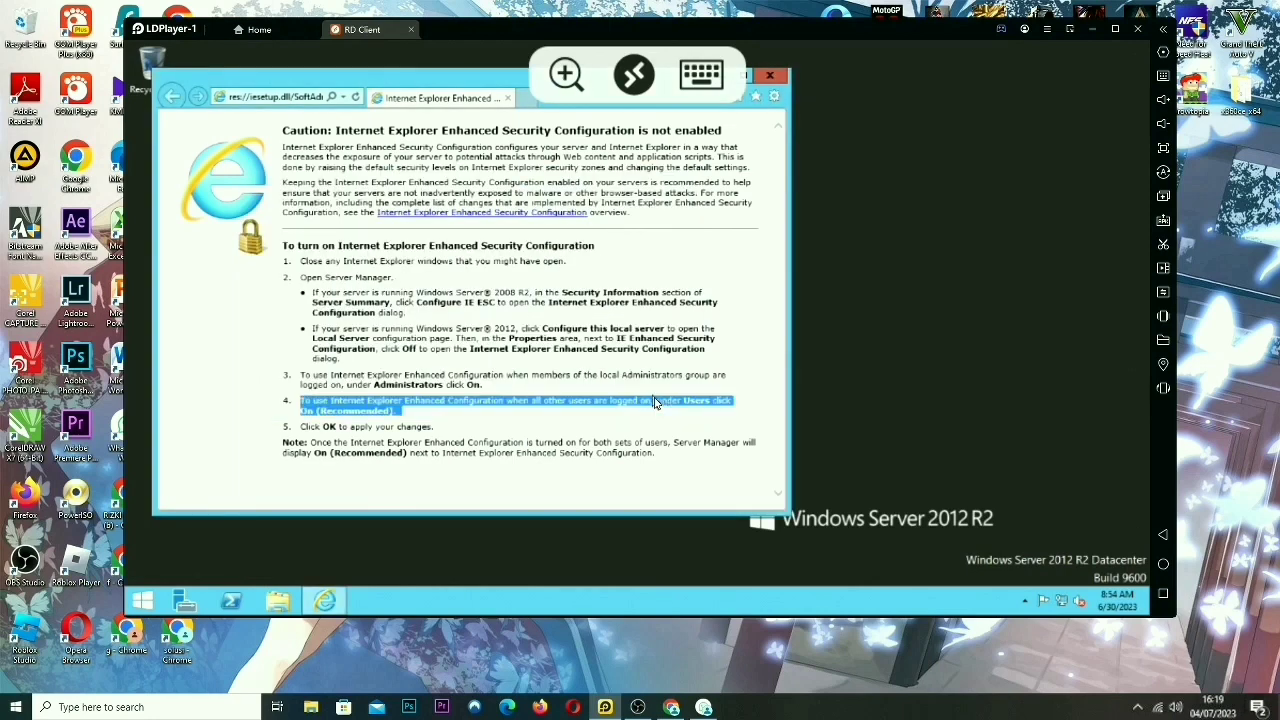
pyautogui.click(307, 104)
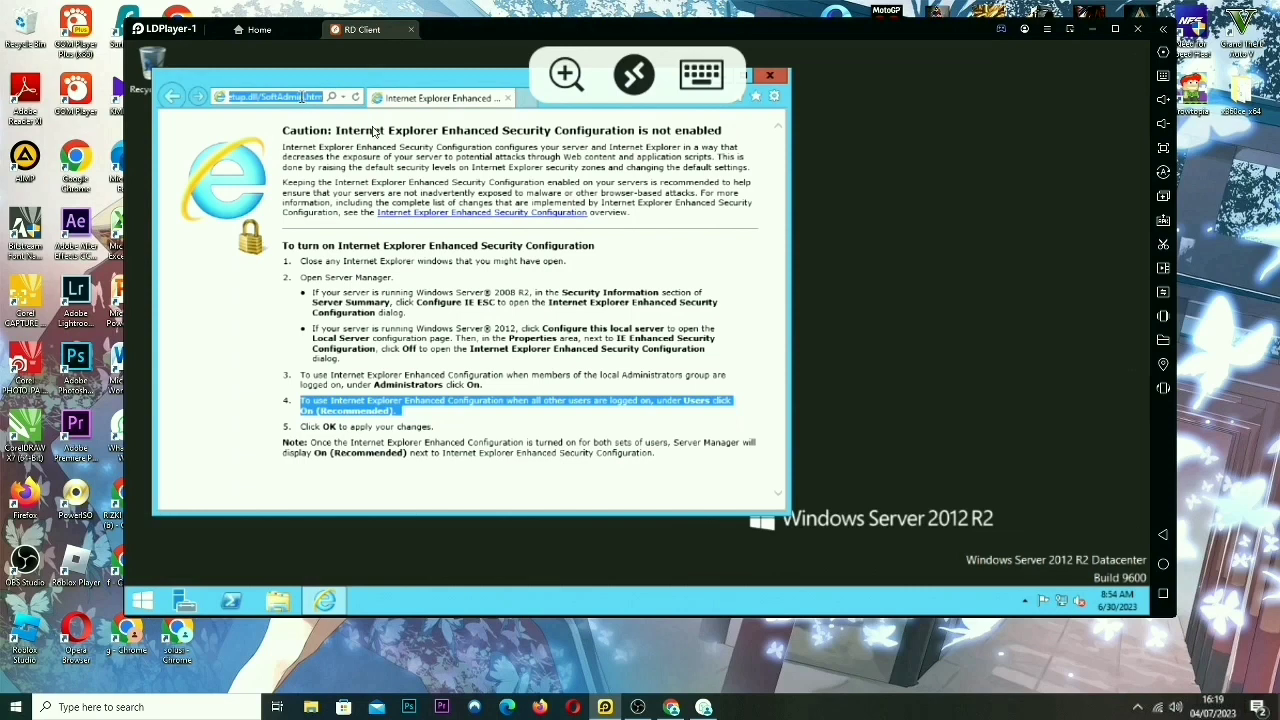
pyautogui.press('BackSpace')
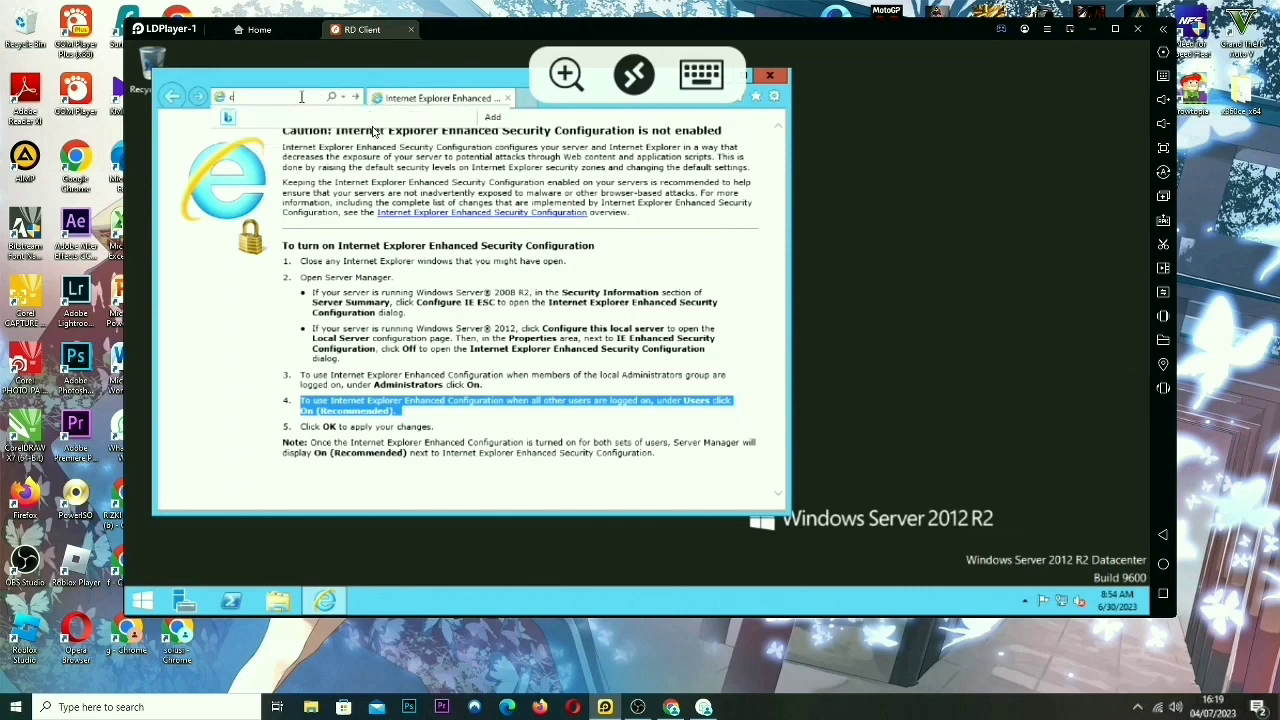
pyautogui.write('chrome')
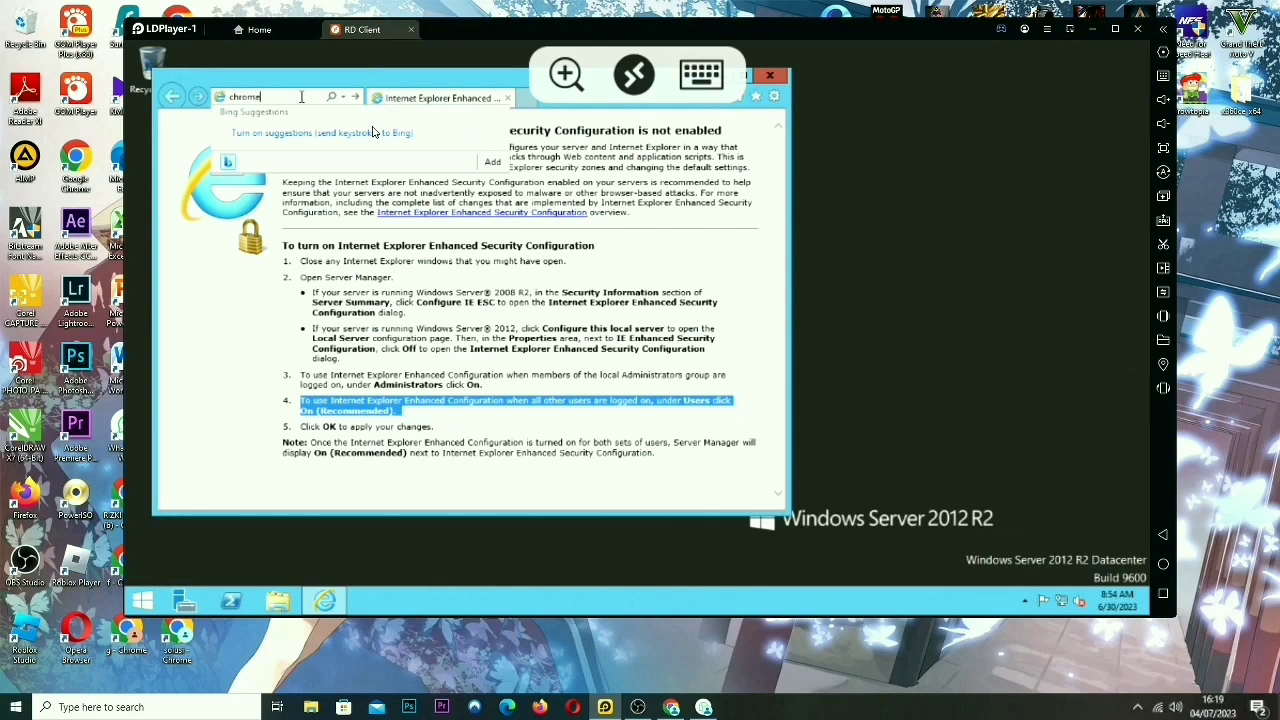
pyautogui.press('Return')
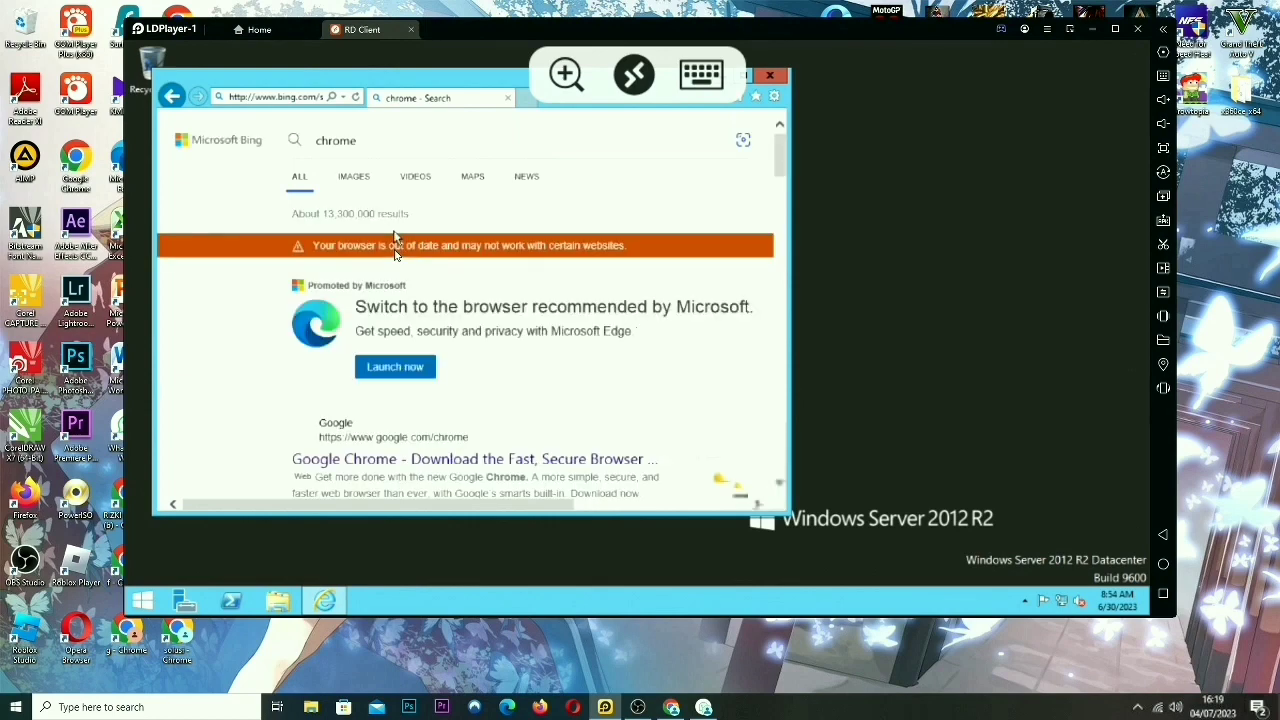
# Download ChromeSetup.exe from Google's Chrome page, accepting the terms, and run it.
pyautogui.click(412, 460)
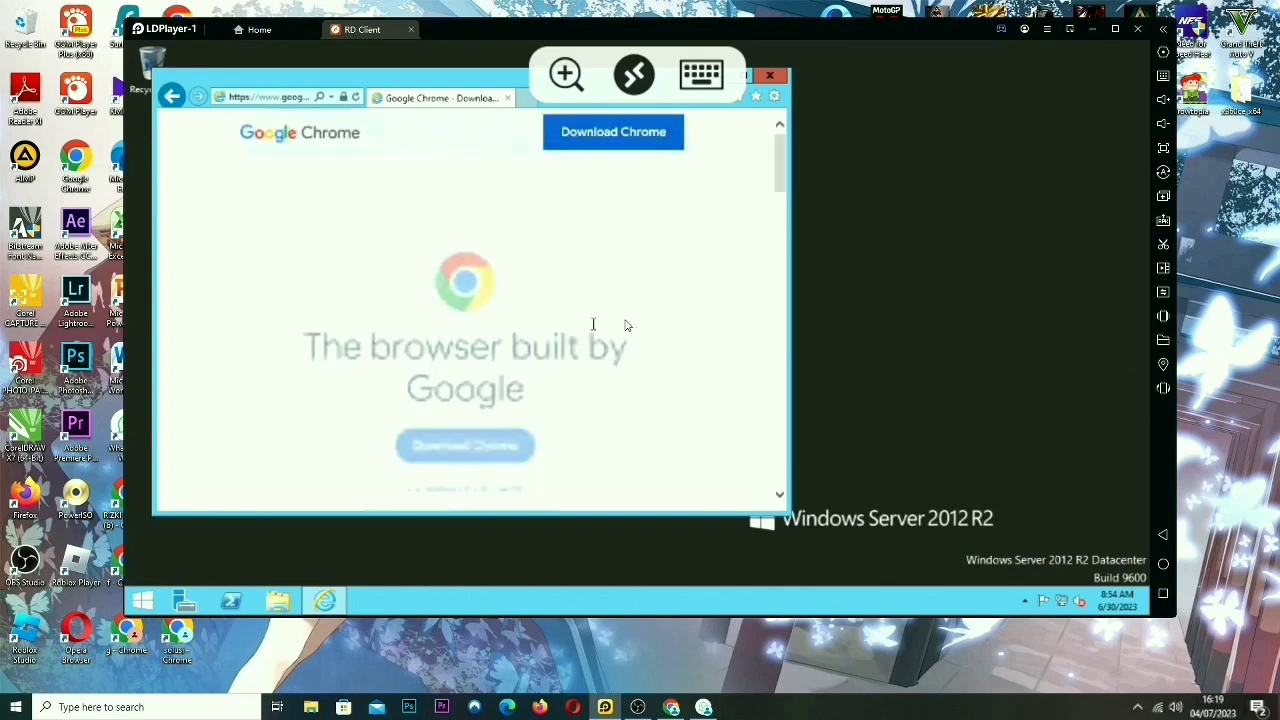
pyautogui.click(617, 134)
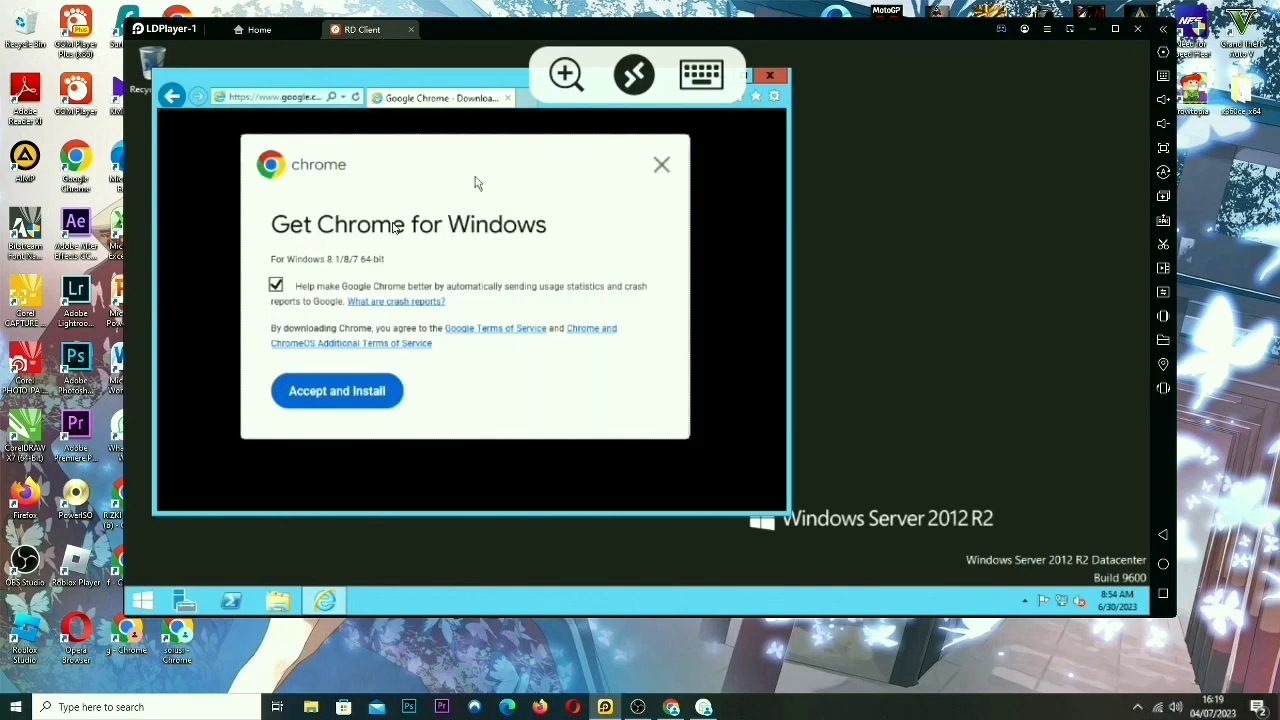
pyautogui.click(352, 403)
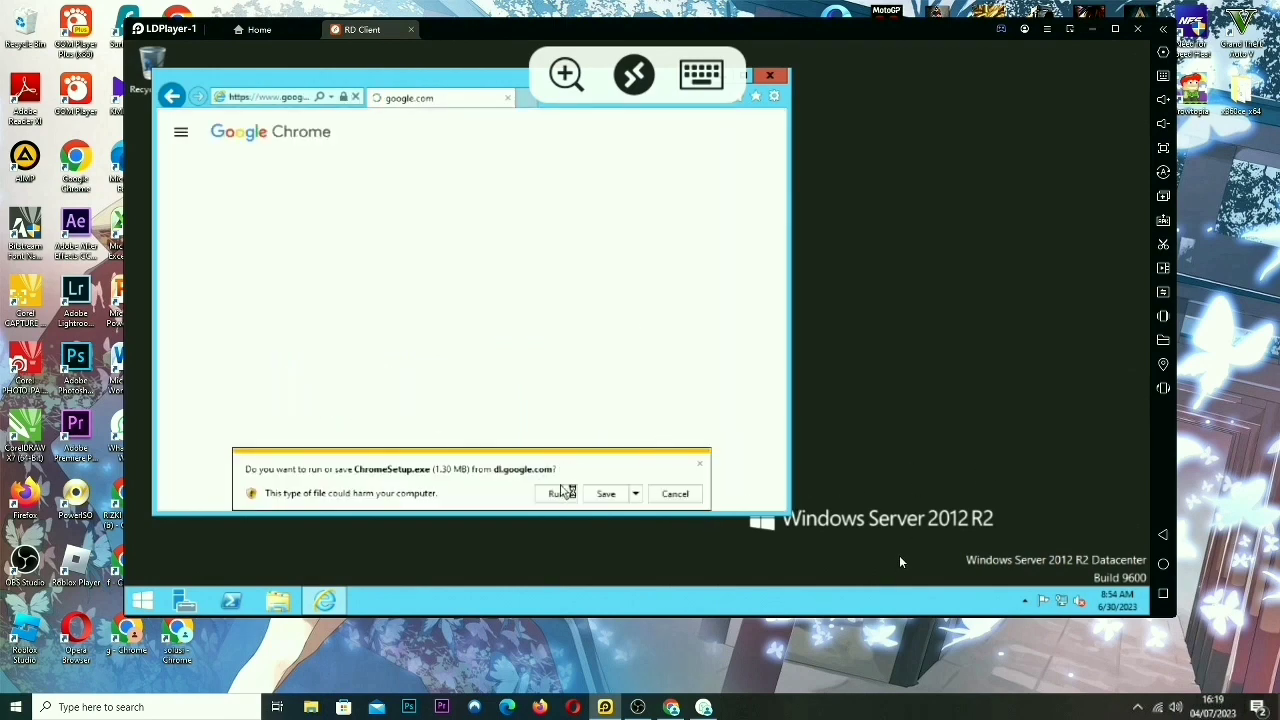
pyautogui.click(555, 494)
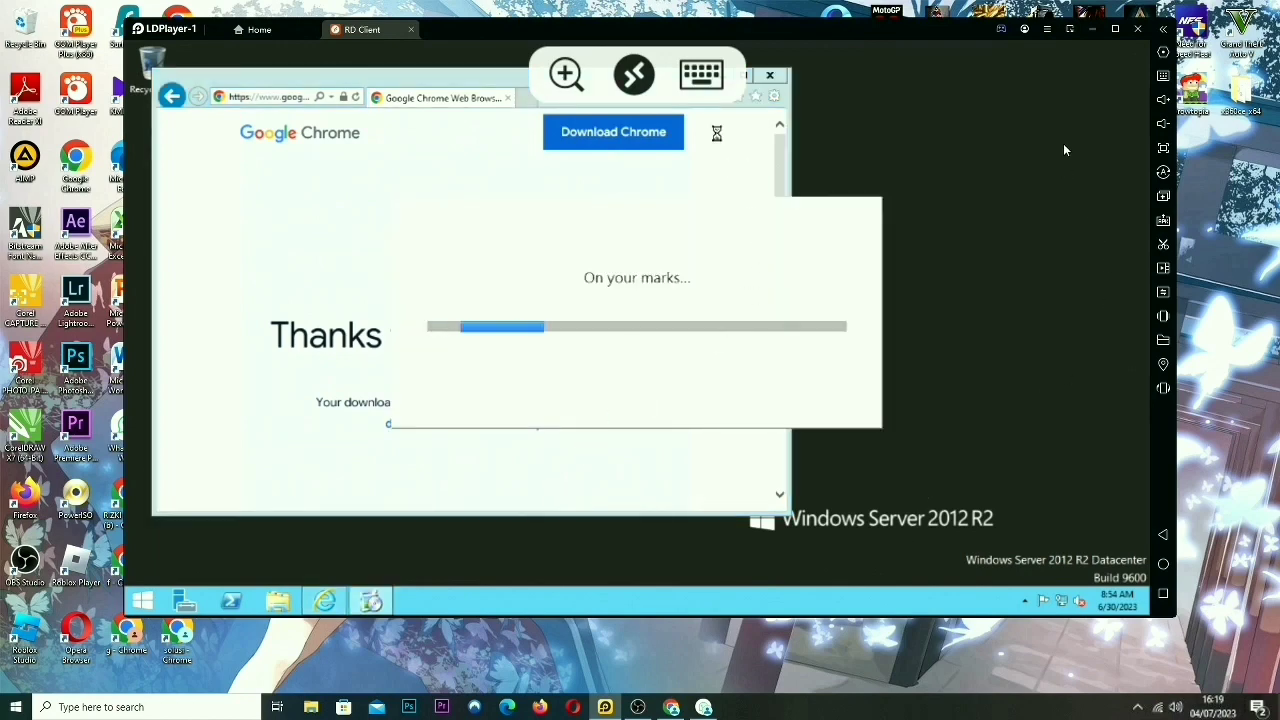
# Close Internet Explorer and refresh the remote desktop while Chrome installs.
pyautogui.click(771, 77)
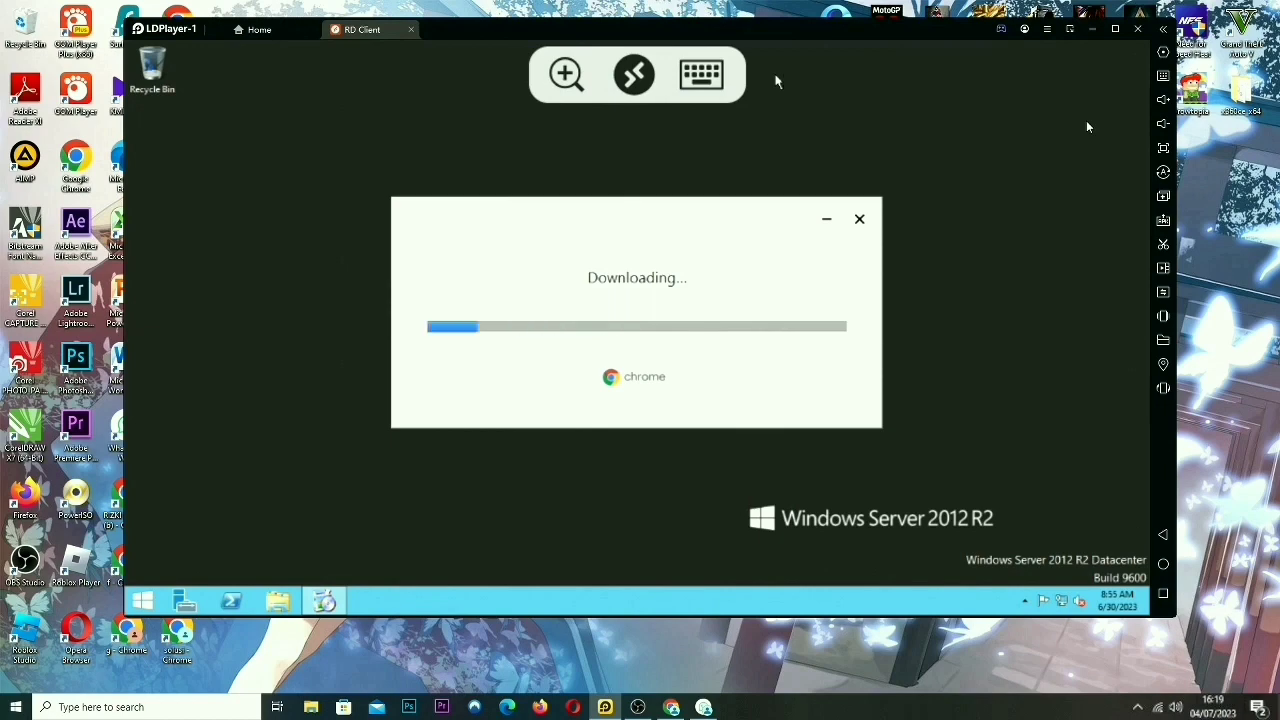
pyautogui.rightClick(782, 80)
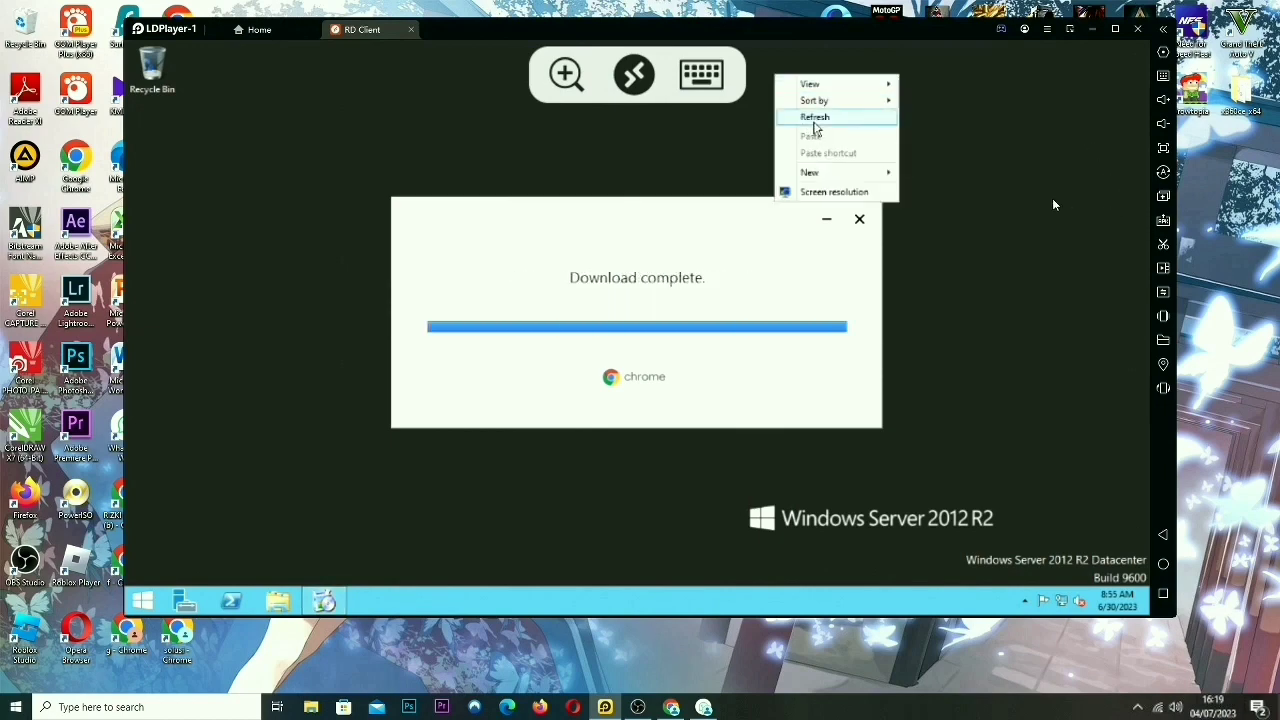
pyautogui.click(814, 121)
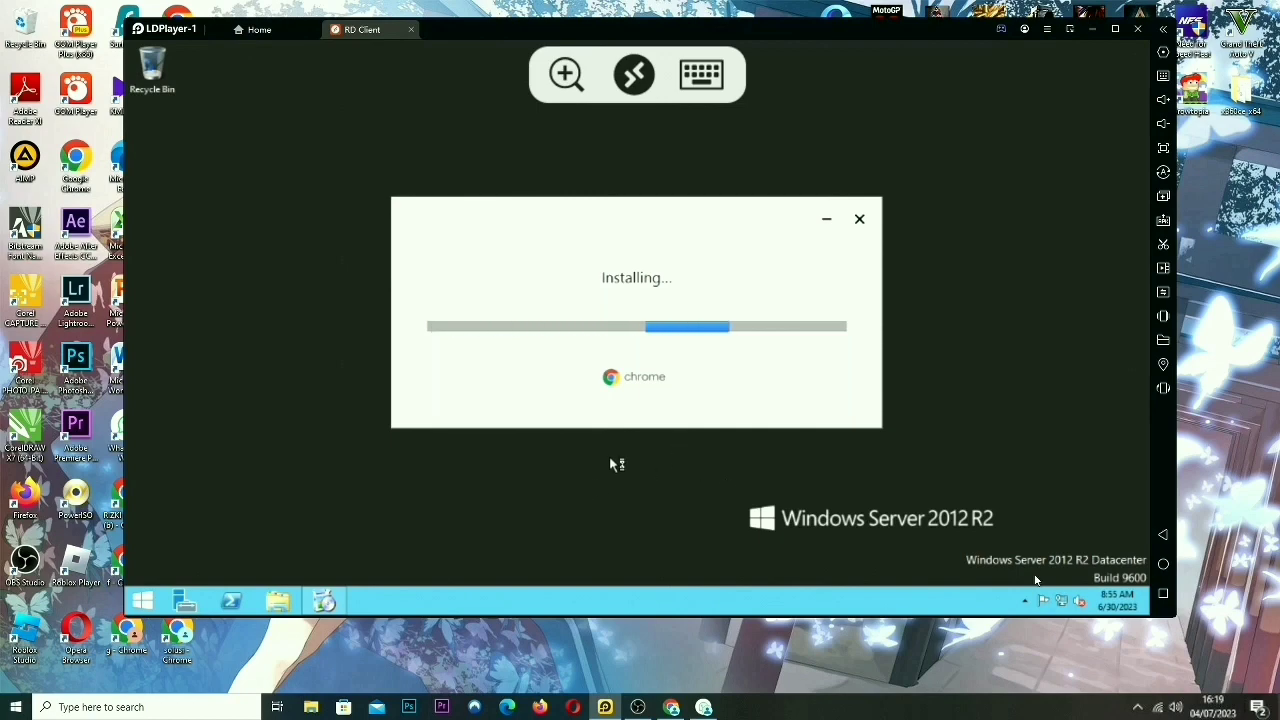
pyautogui.rightClick(769, 662)
pyautogui.click(801, 509)
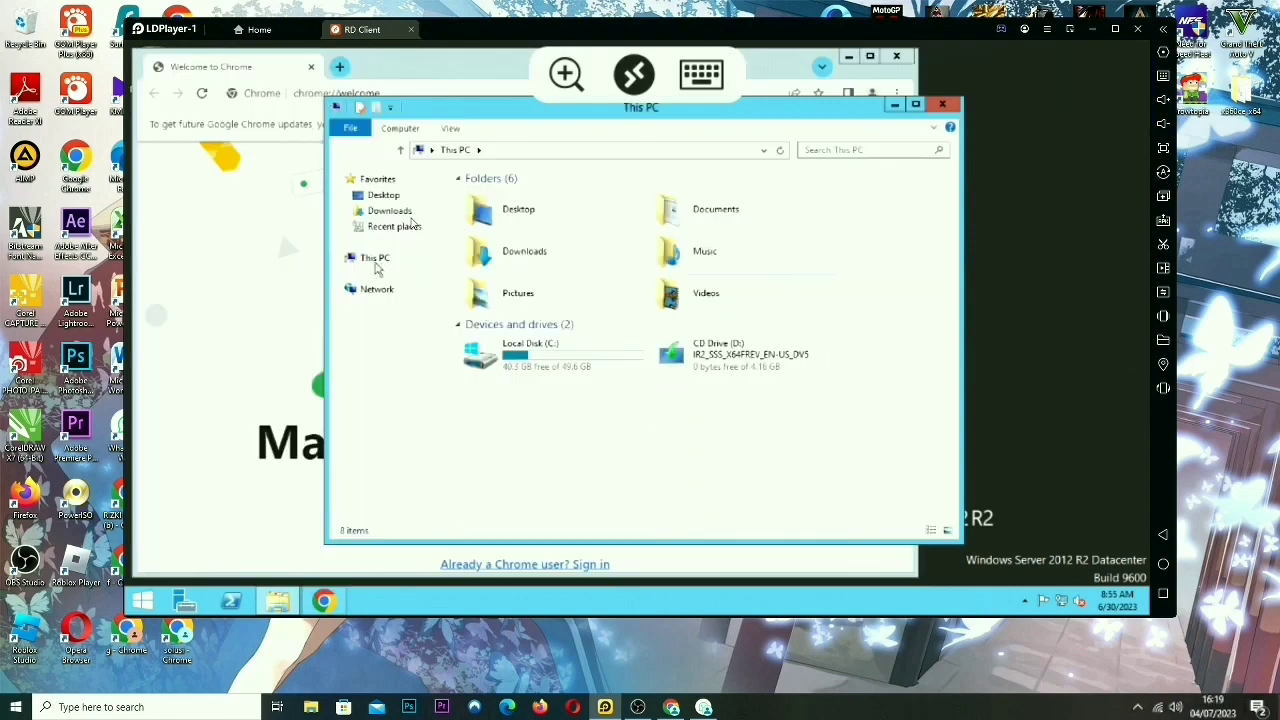
# Review This PC's system properties in a maximized System window, then close it and This PC.
pyautogui.rightClick(376, 263)
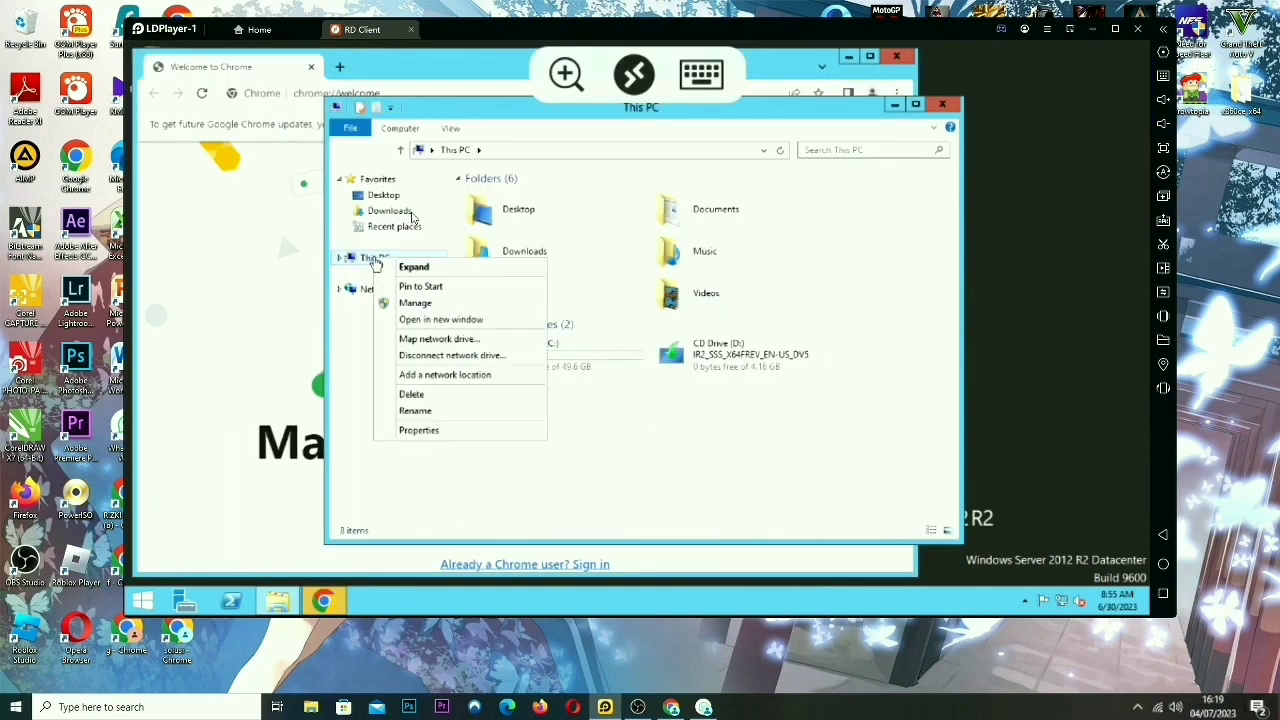
pyautogui.click(433, 431)
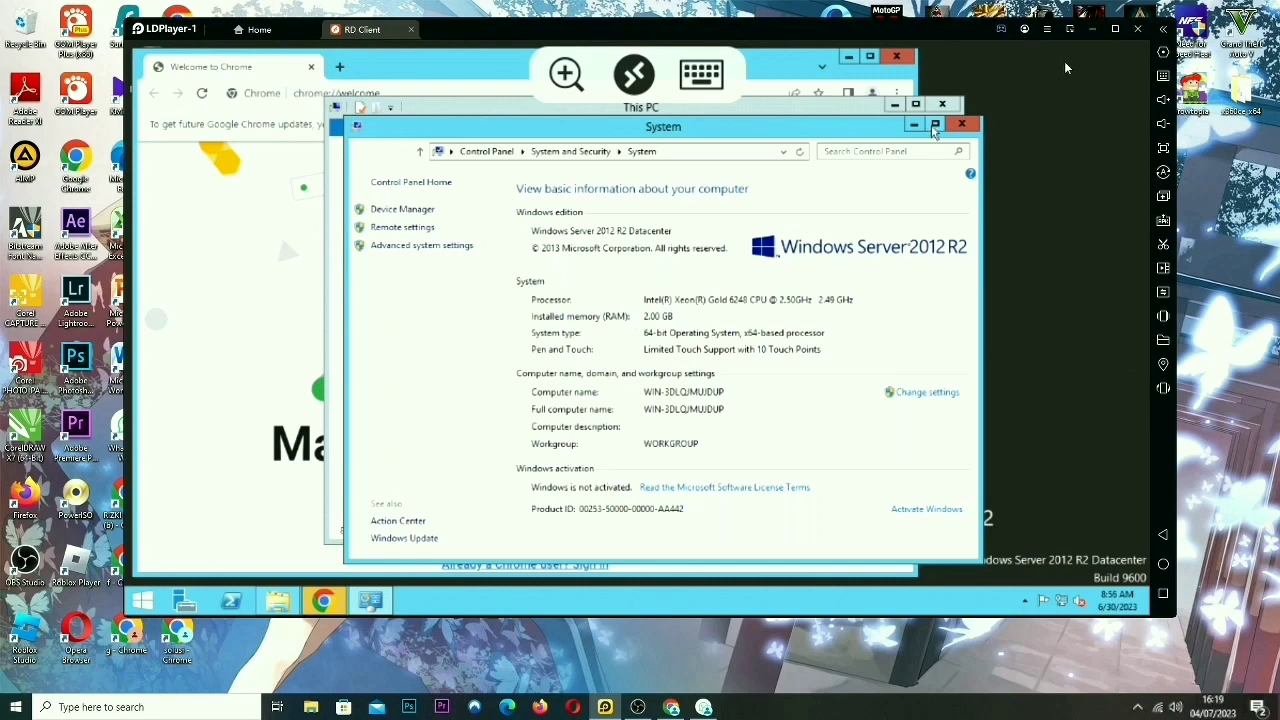
pyautogui.click(1116, 33)
pyautogui.click(934, 126)
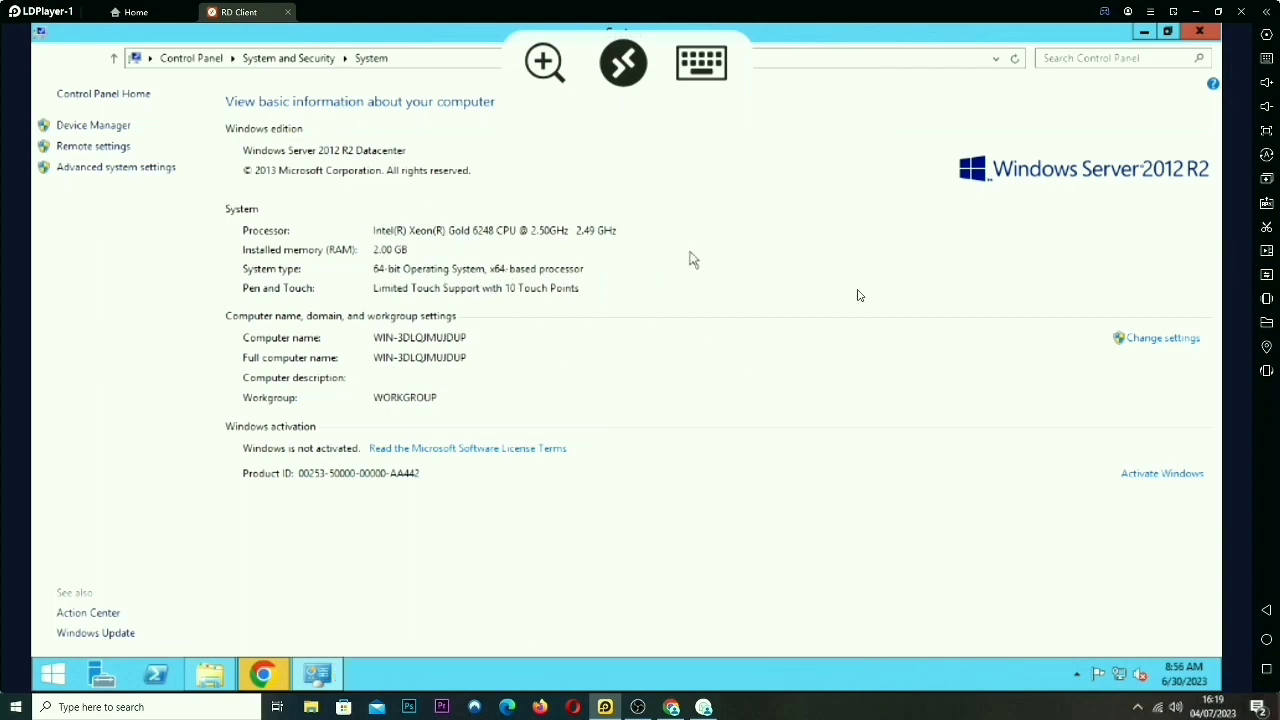
pyautogui.click(1199, 33)
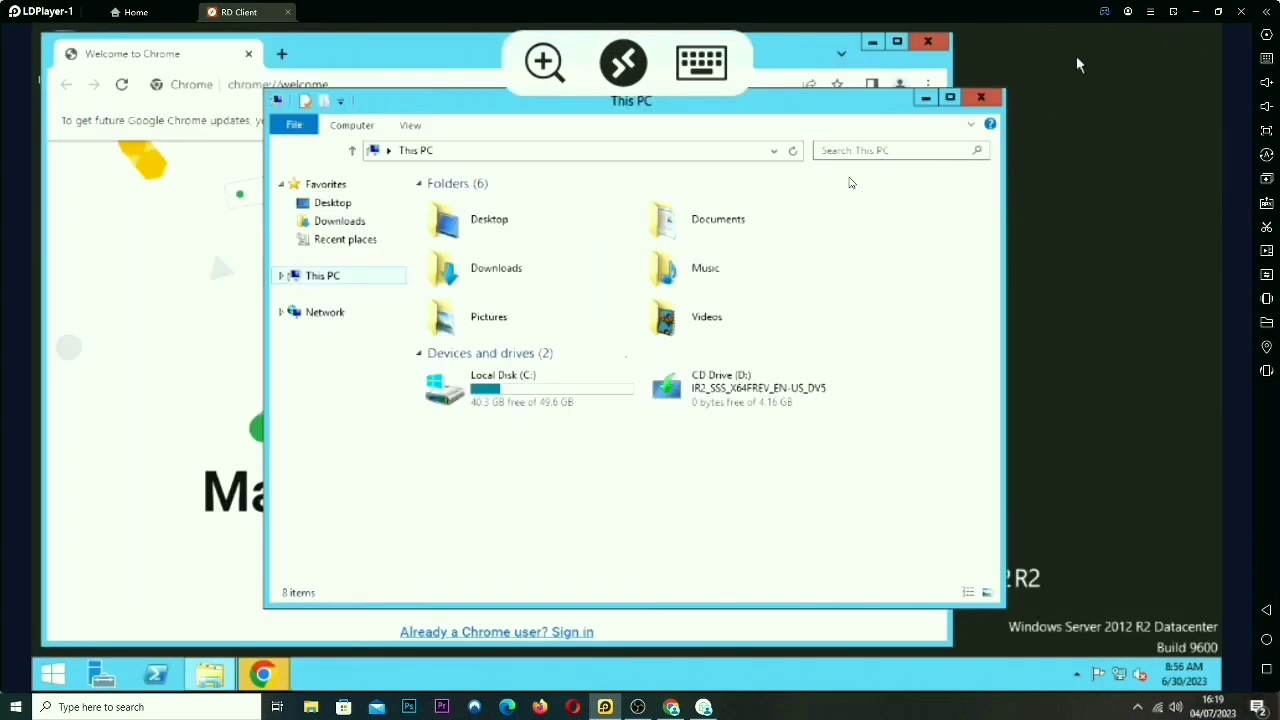
pyautogui.click(982, 98)
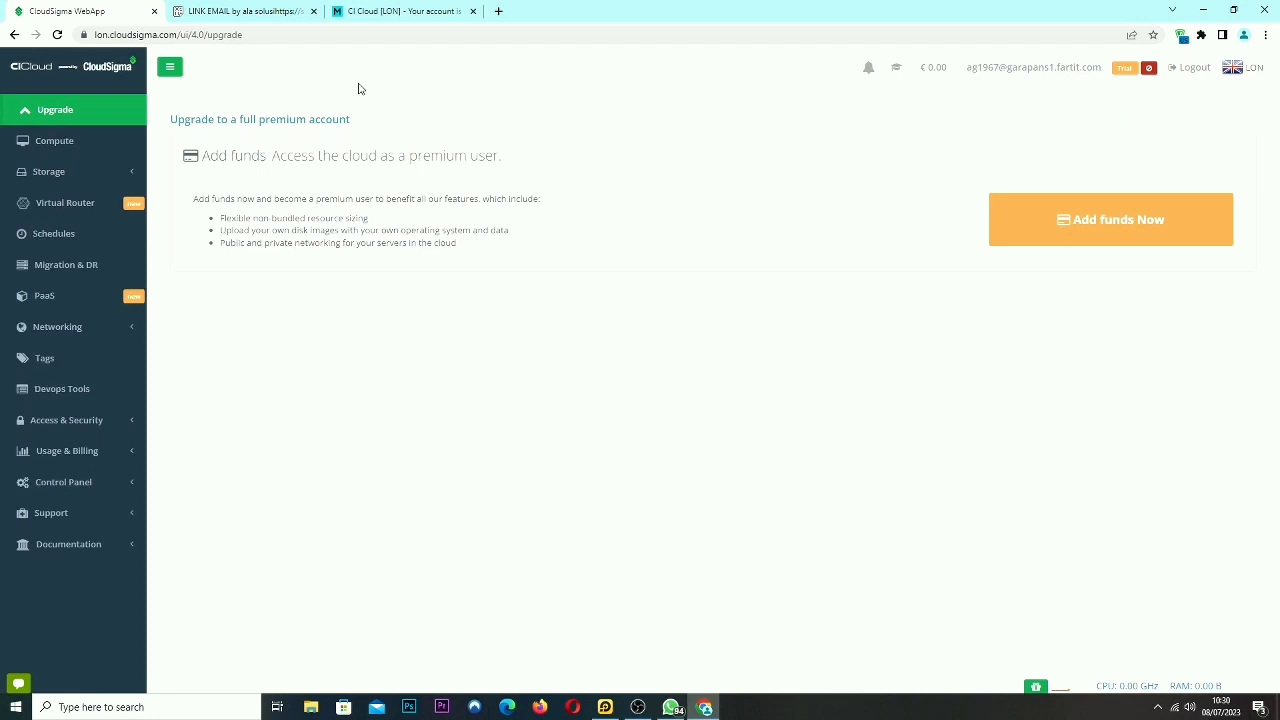
# Create a new server f with 3 GHz CPU and 2 GB RAM, and view its drives.
pyautogui.click(60, 142)
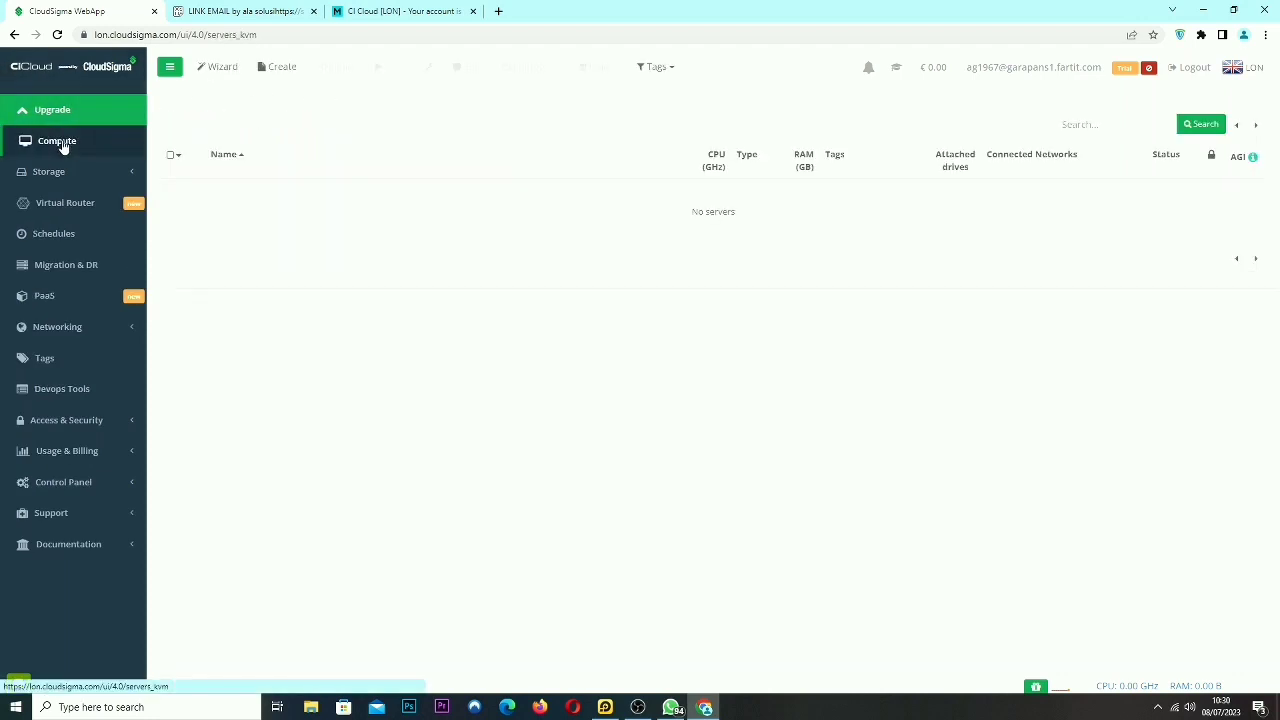
pyautogui.click(260, 68)
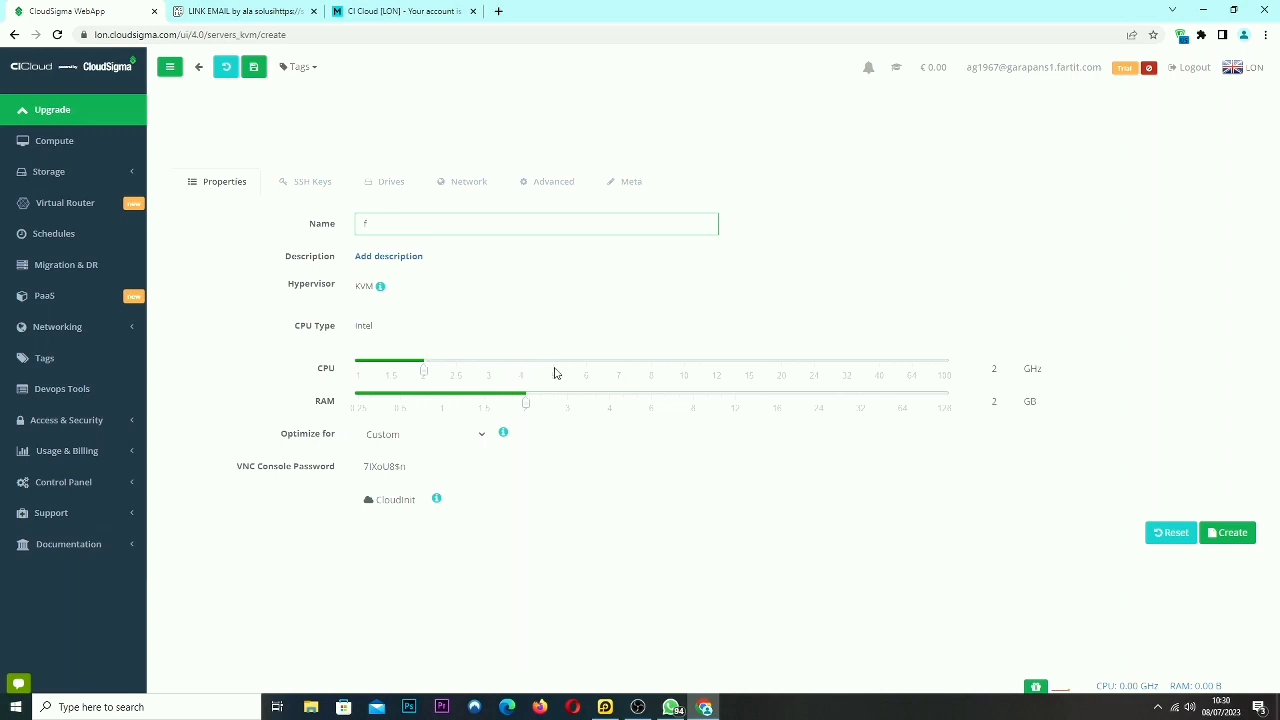
pyautogui.click(490, 364)
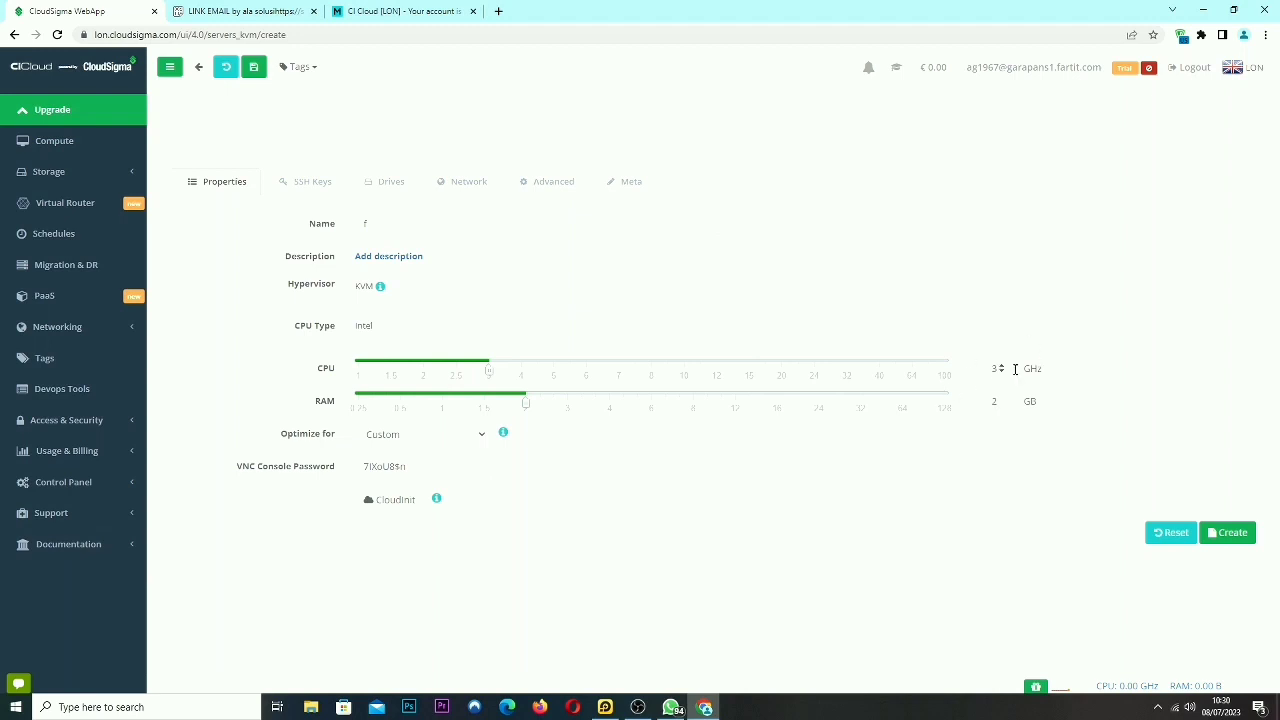
pyautogui.click(1238, 533)
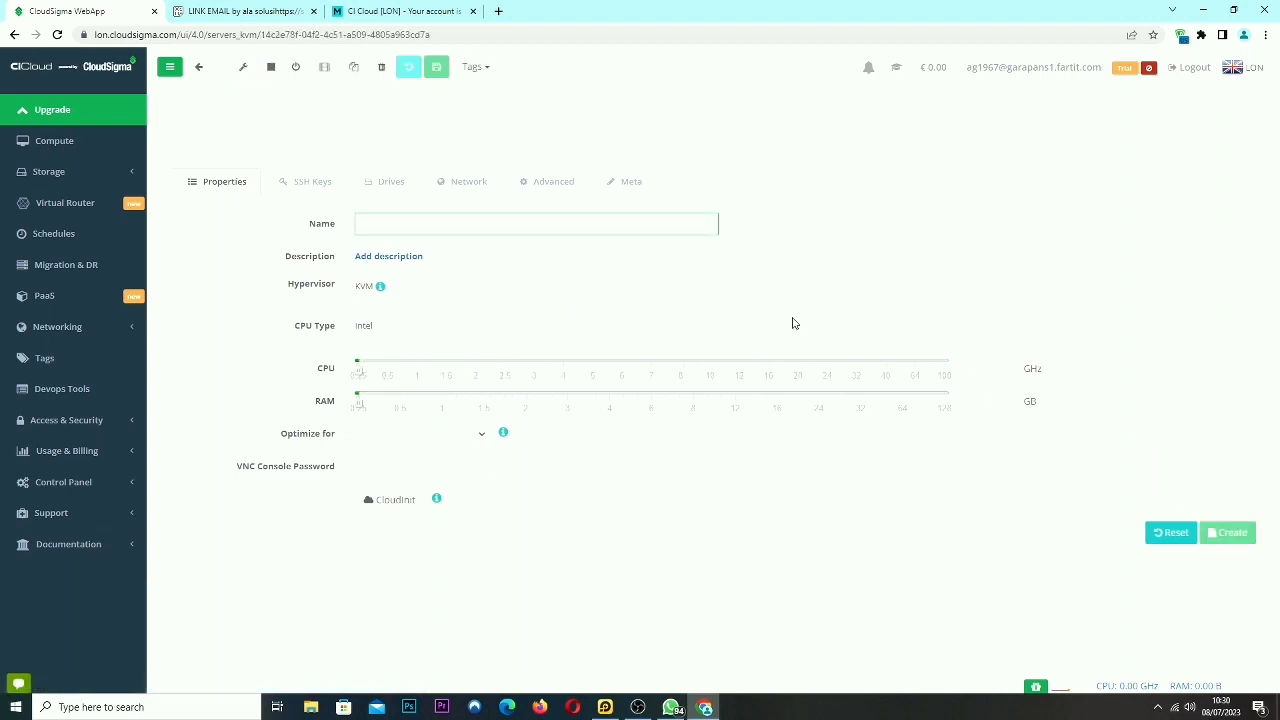
pyautogui.click(384, 197)
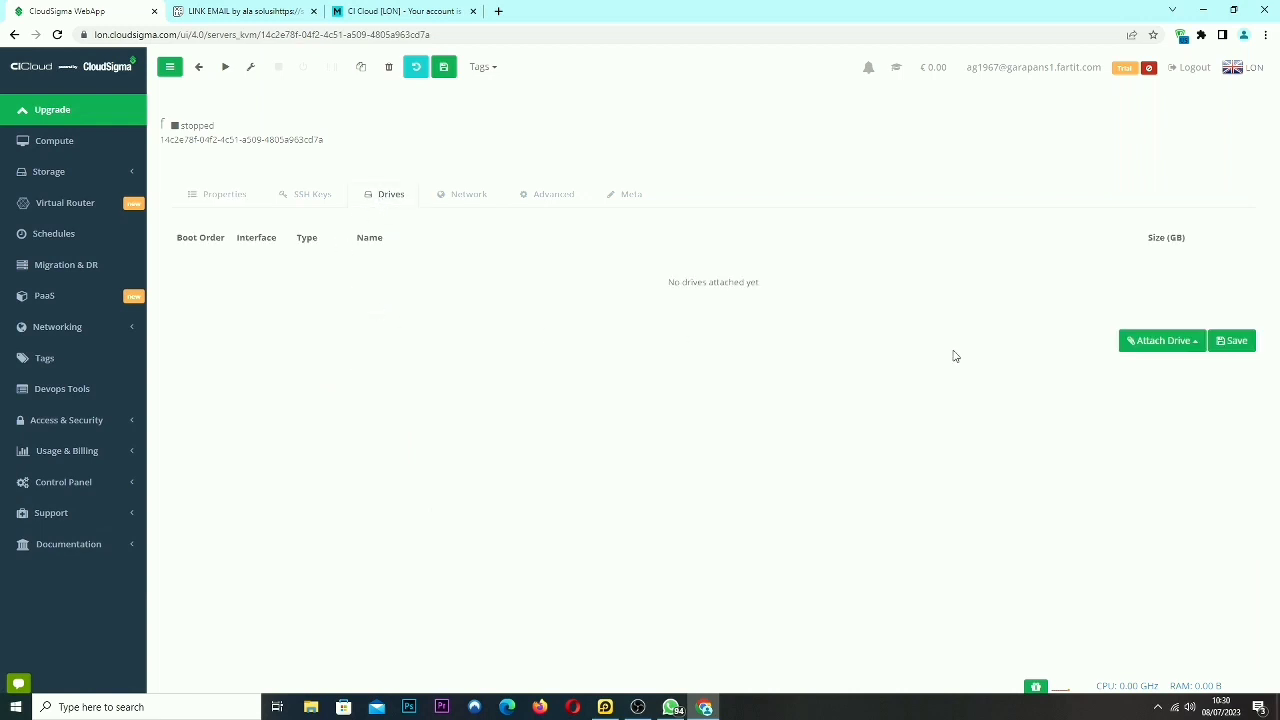
# Create a new 50 GB drive and attach it to the server.
pyautogui.click(1151, 344)
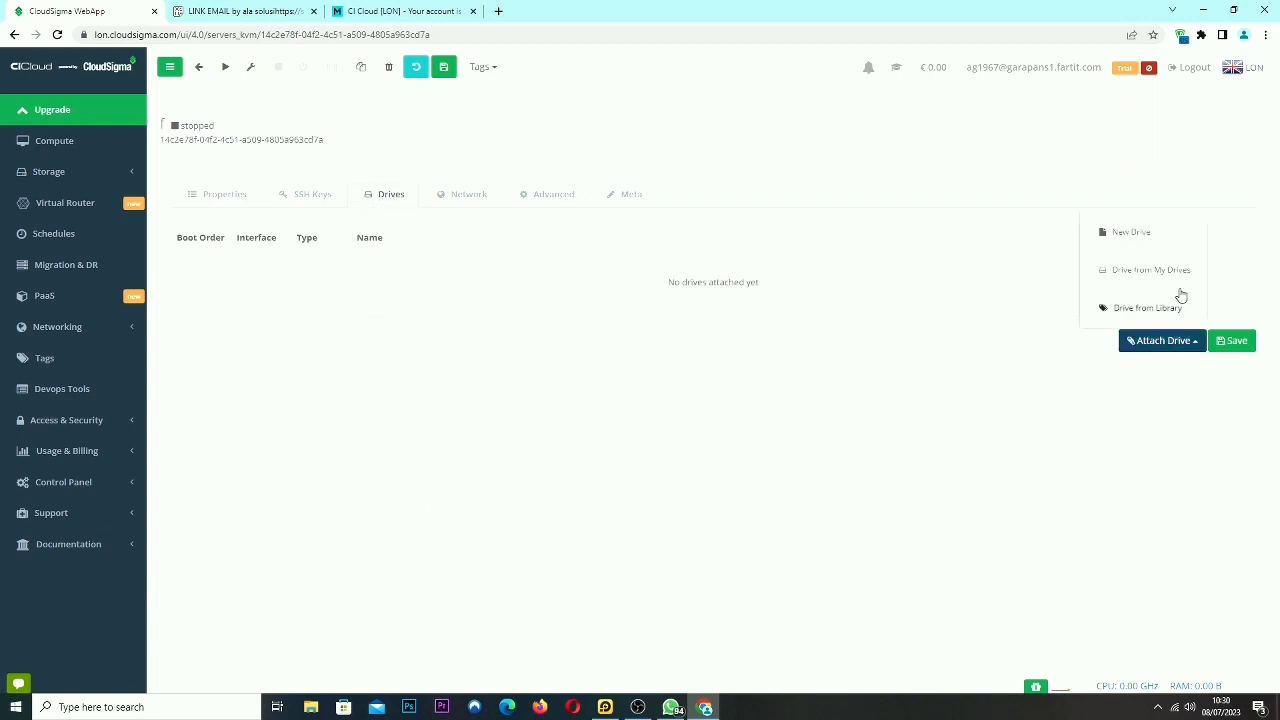
pyautogui.click(1135, 236)
pyautogui.click(486, 298)
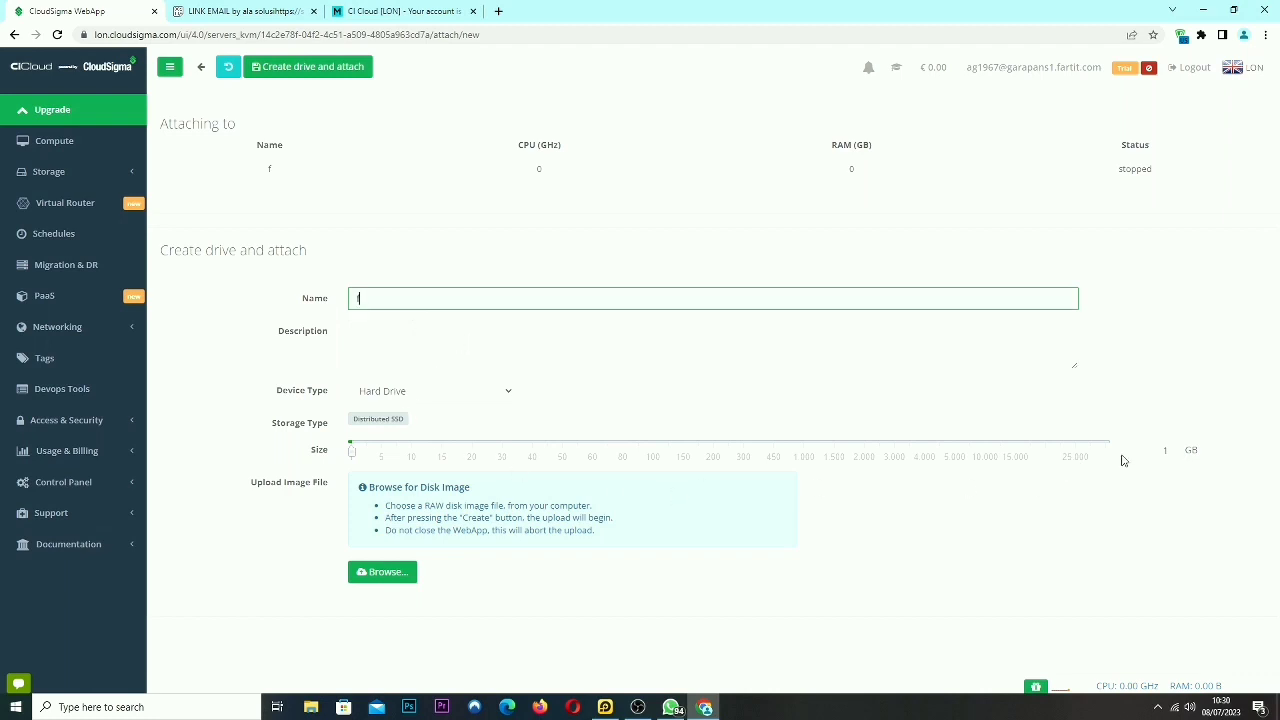
pyautogui.click(1153, 450)
pyautogui.write('50')
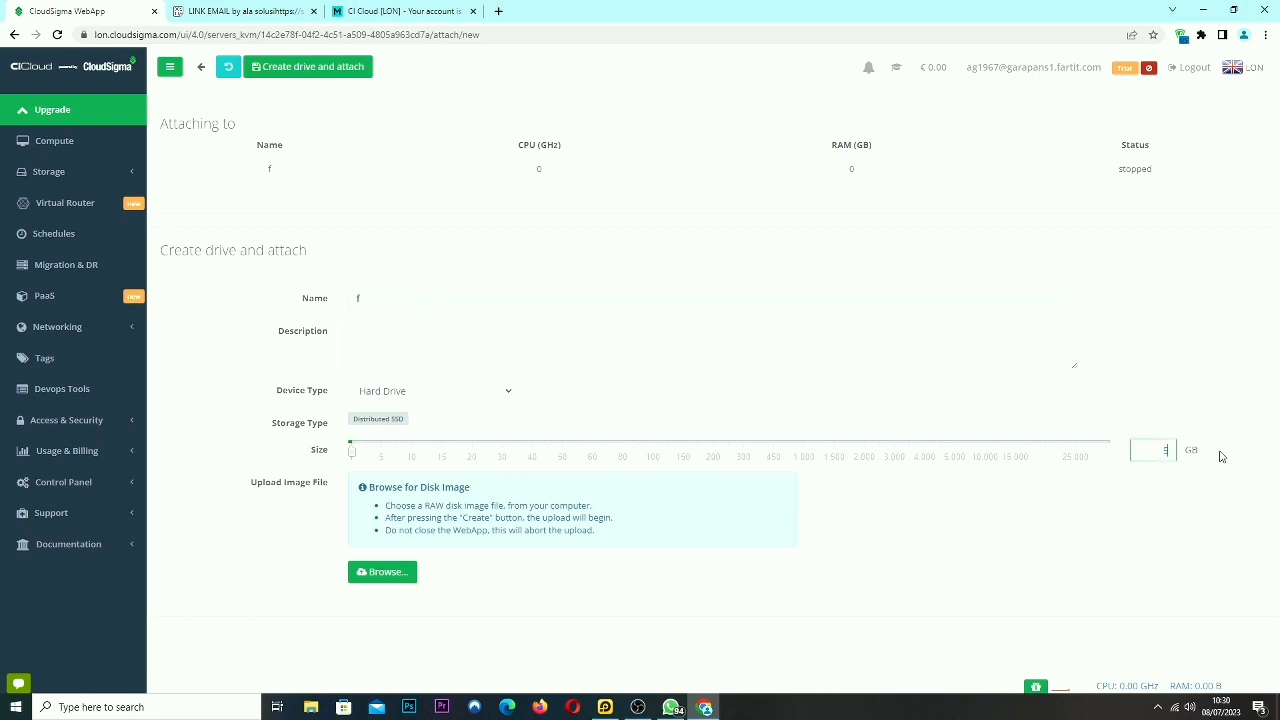
pyautogui.click(332, 77)
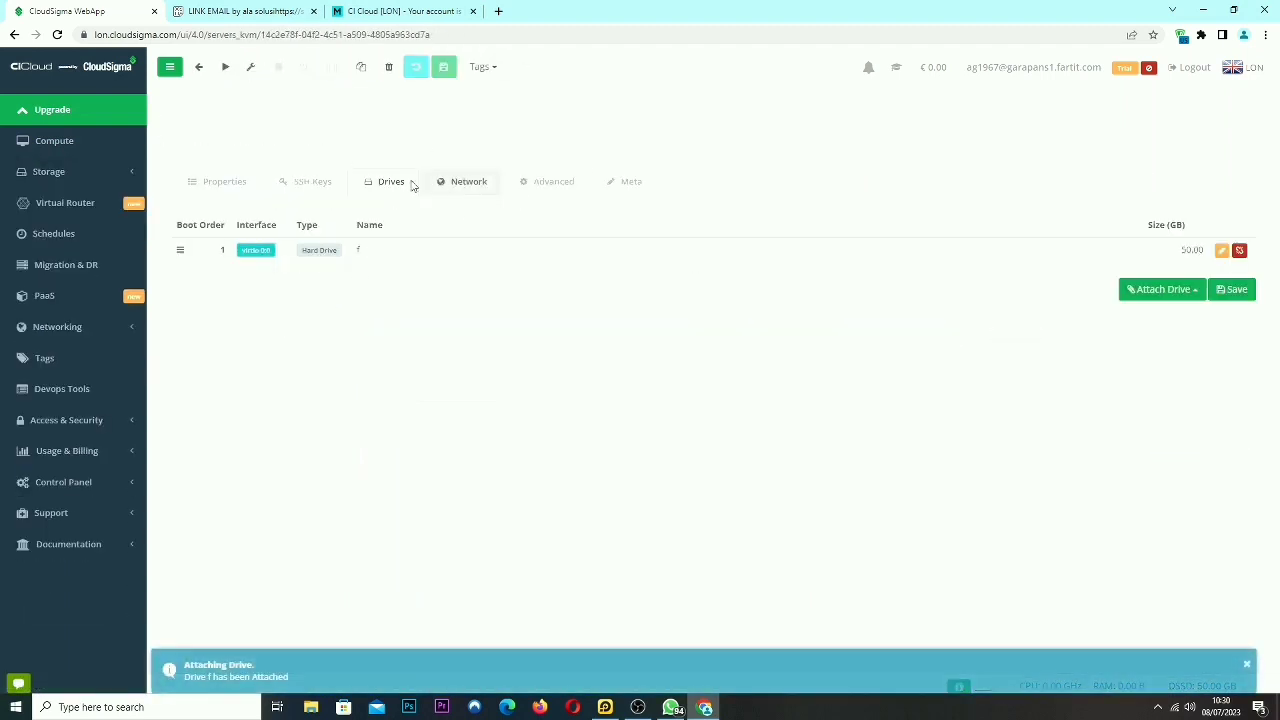
# Attach the Windows Server 2012 R2 Install CD from the library.
pyautogui.click(1145, 302)
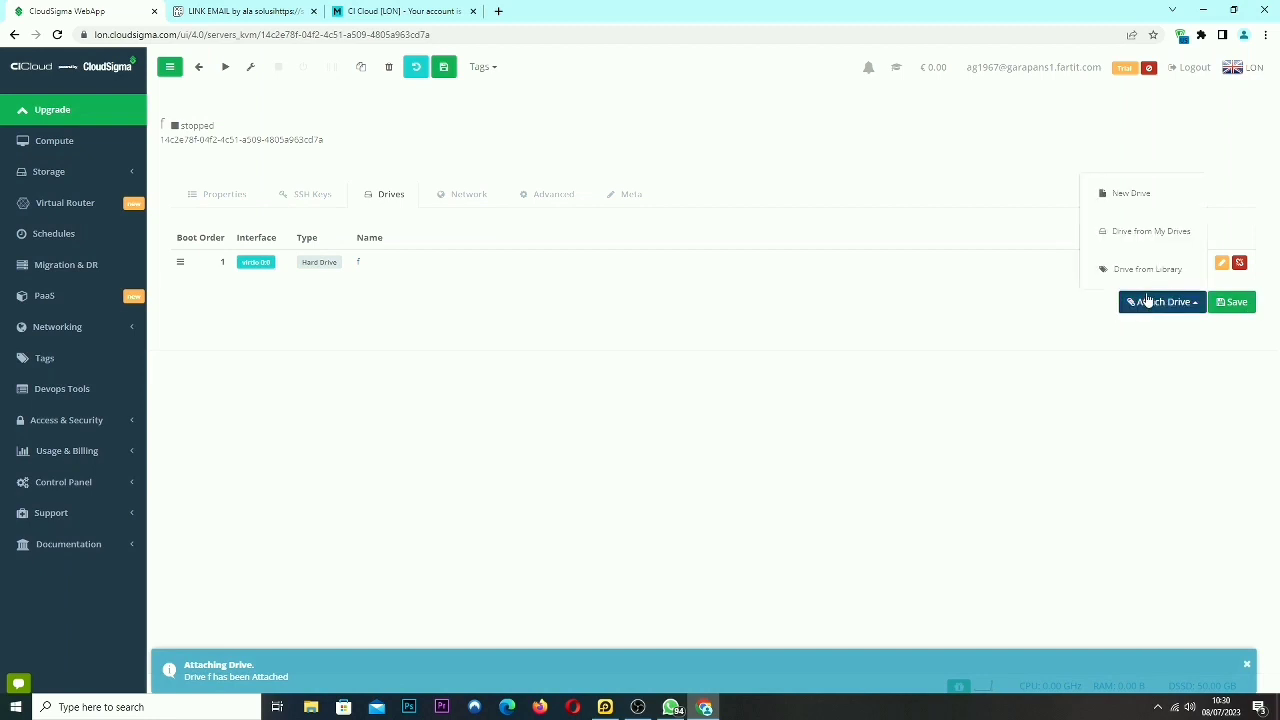
pyautogui.click(1110, 267)
pyautogui.click(1108, 255)
pyautogui.write('windo')
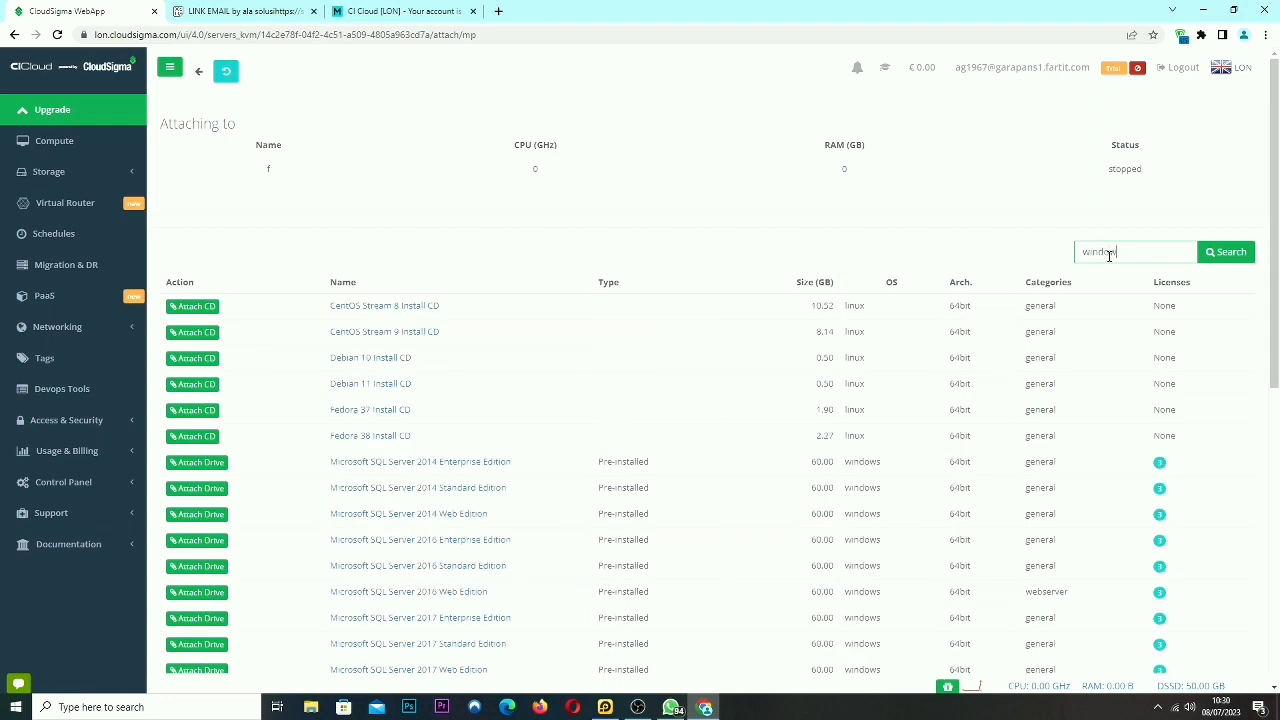
pyautogui.write('ws server')
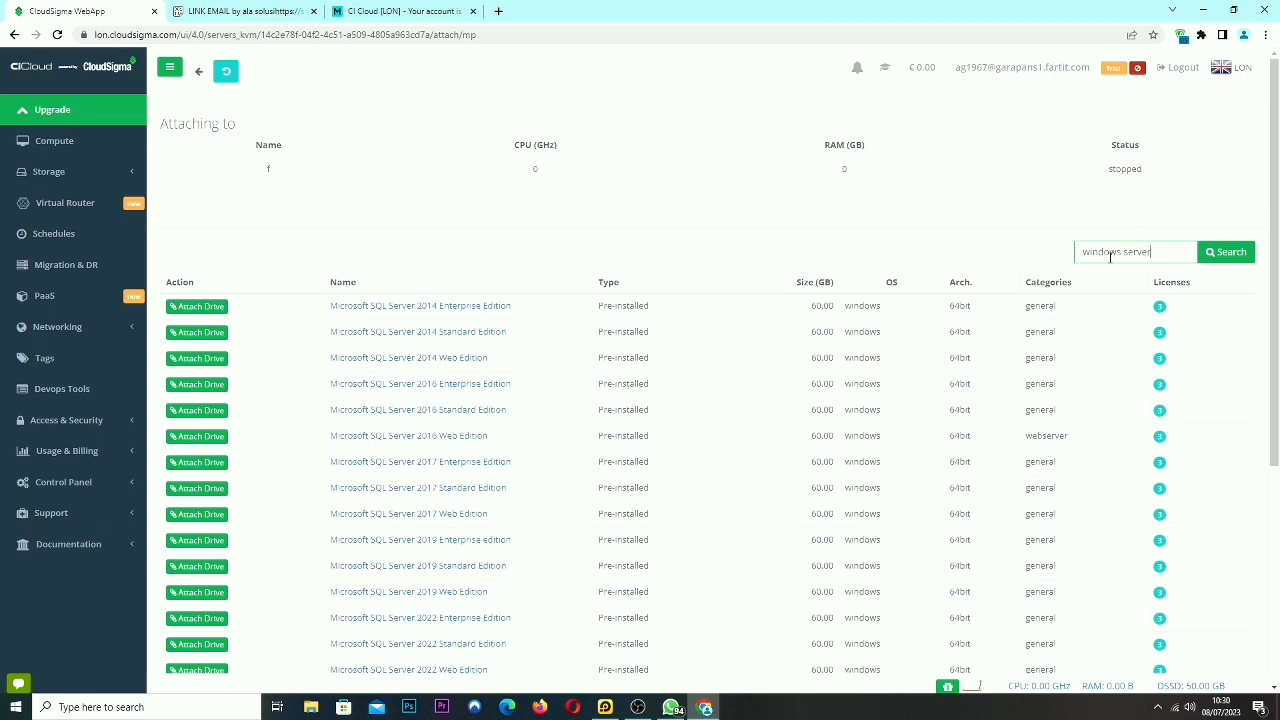
pyautogui.write(' 2012')
pyautogui.rightClick(440, 392)
pyautogui.click(256, 394)
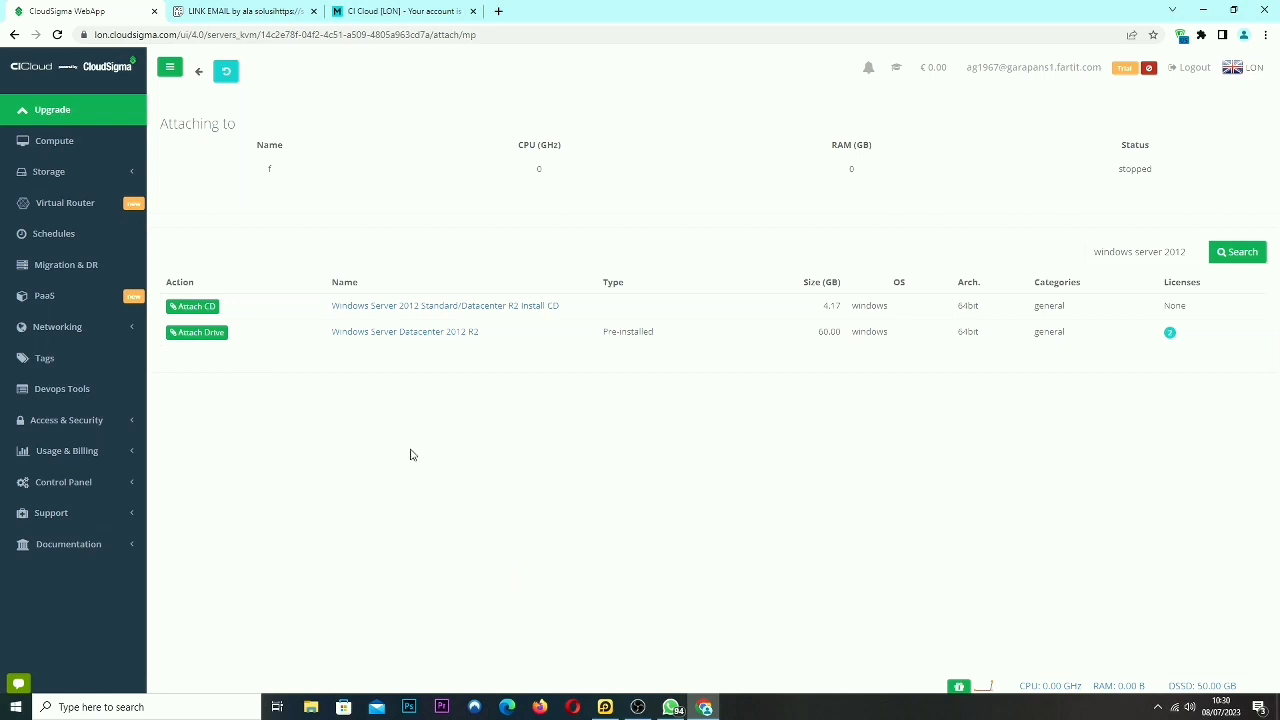
pyautogui.click(189, 305)
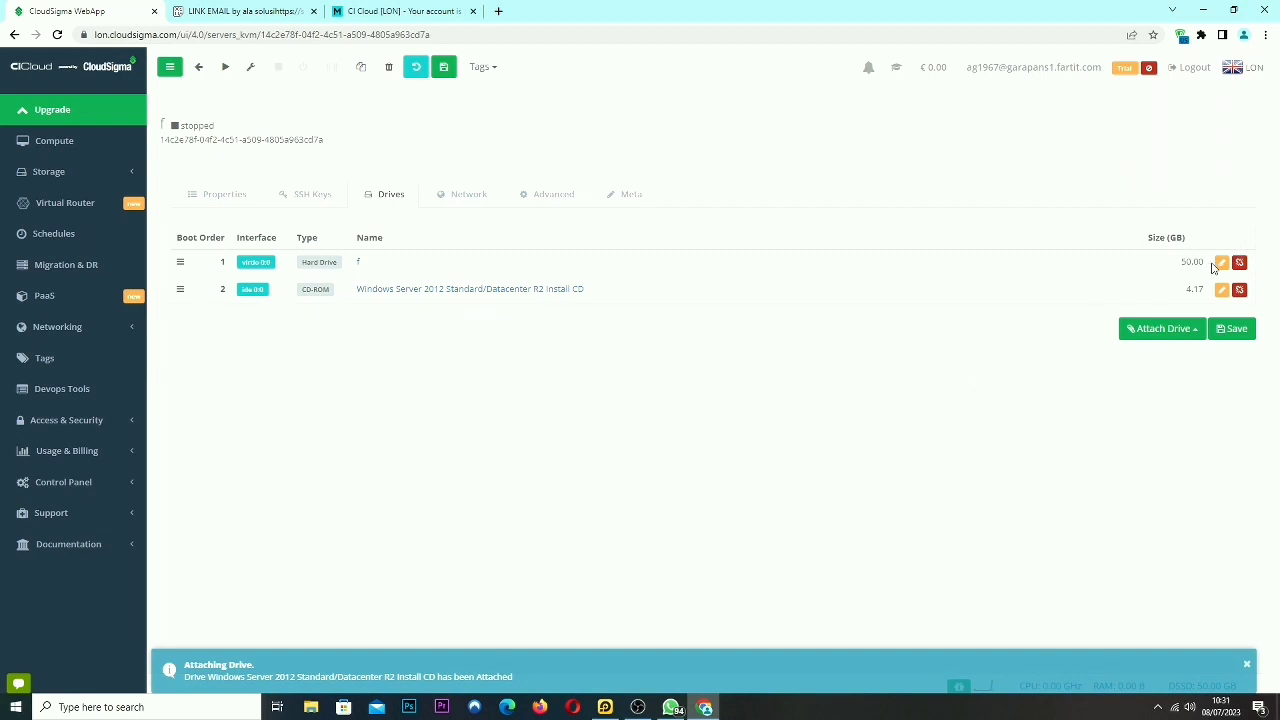
# Set the hard drive's device type to IDE with minor channel 1.
pyautogui.click(1221, 262)
pyautogui.click(1006, 281)
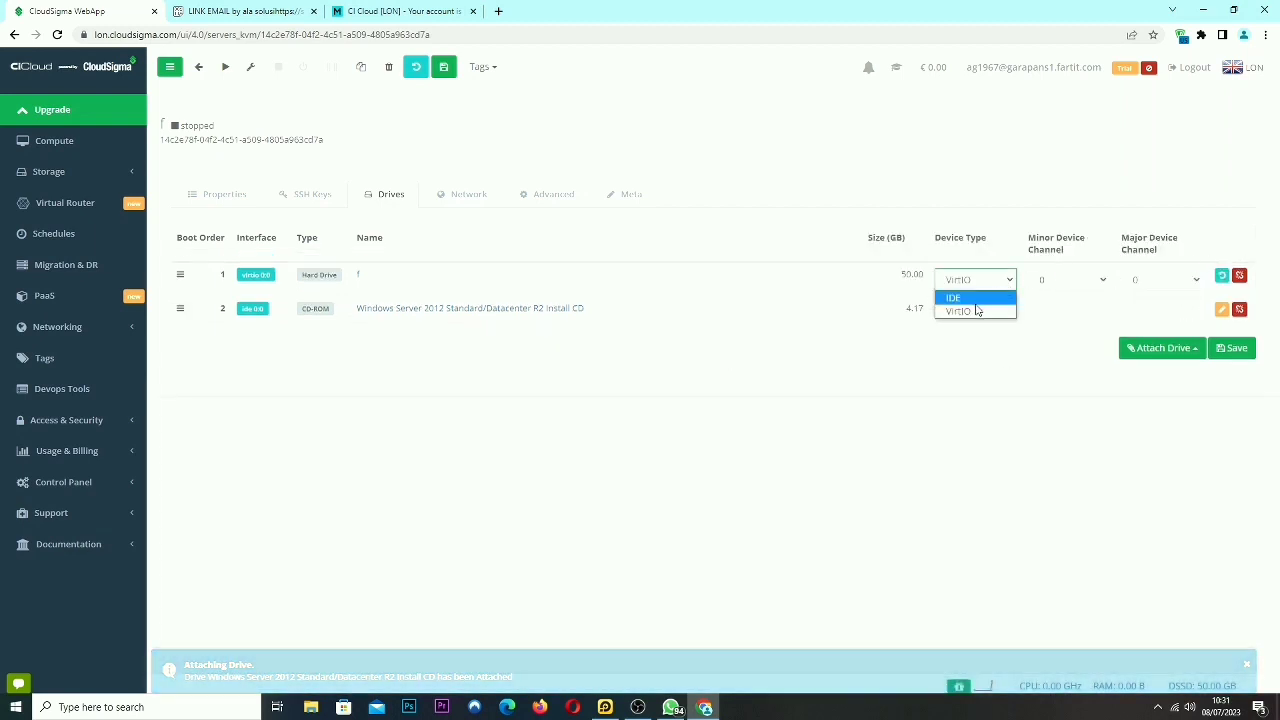
pyautogui.click(975, 298)
pyautogui.click(1045, 280)
pyautogui.click(1046, 313)
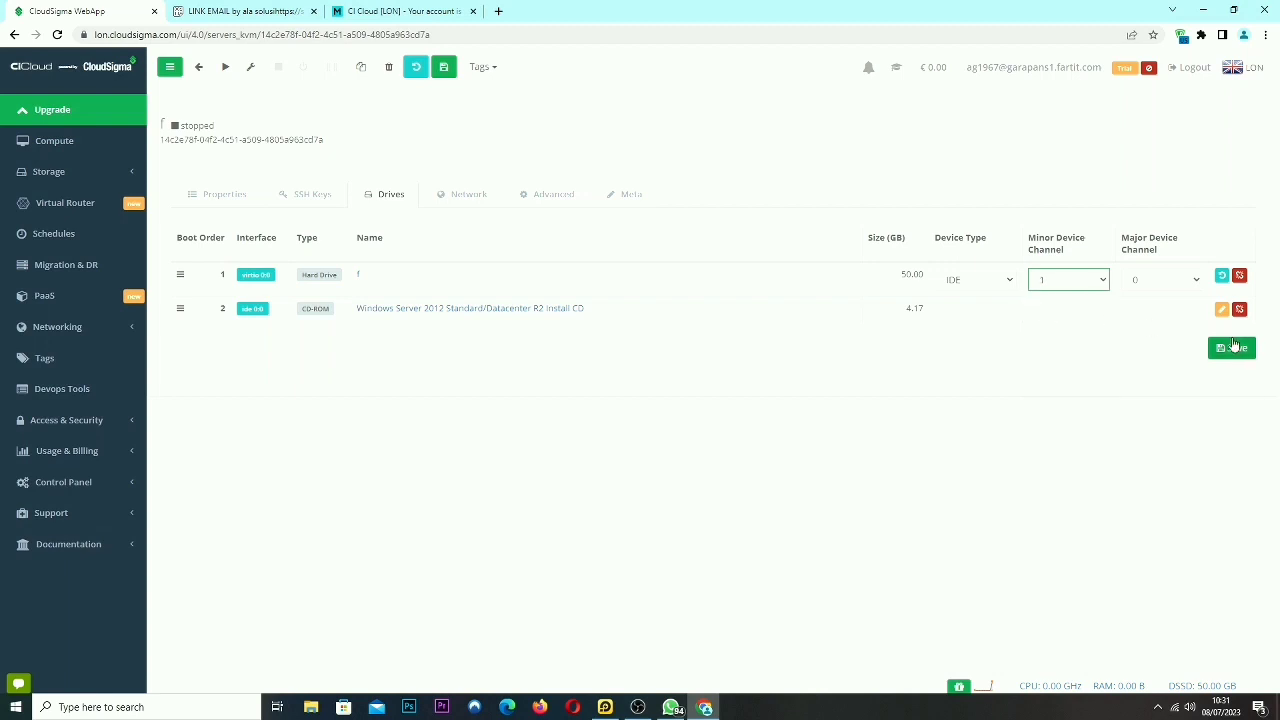
pyautogui.click(1229, 349)
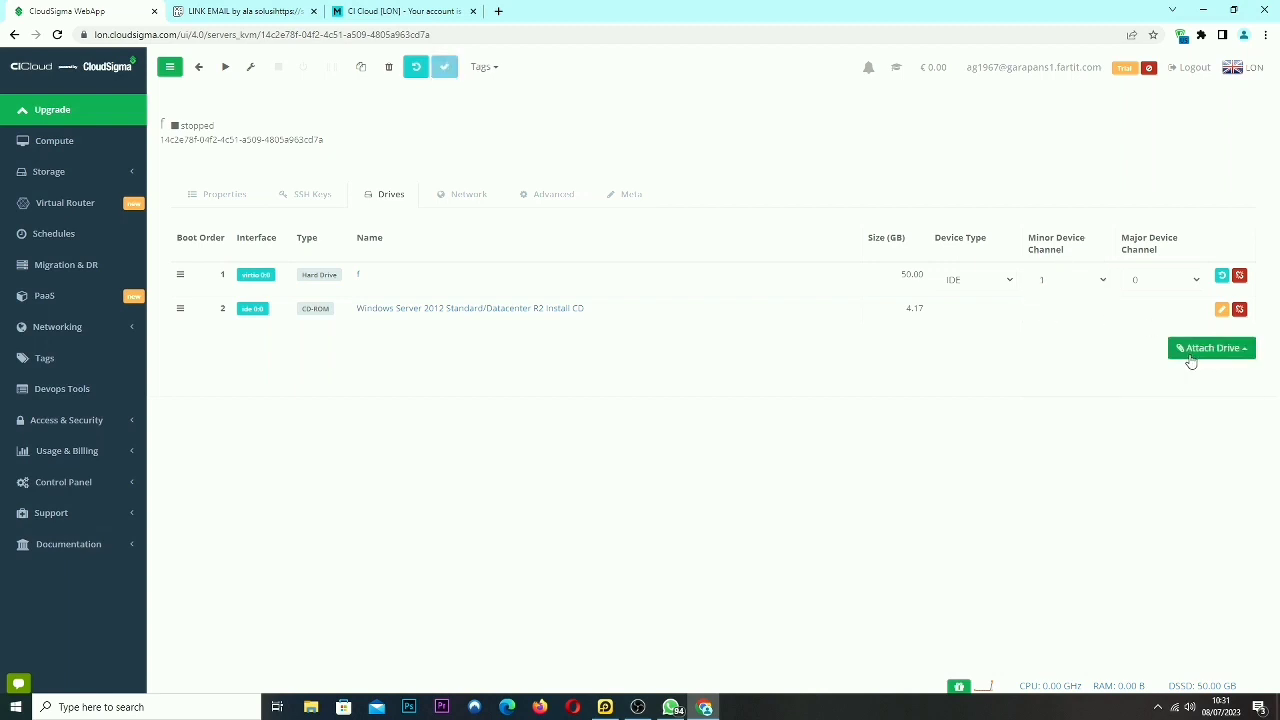
# Change the network card model to Intel PRO/1000.
pyautogui.moveTo(488, 200); pyautogui.dragTo(453, 203)
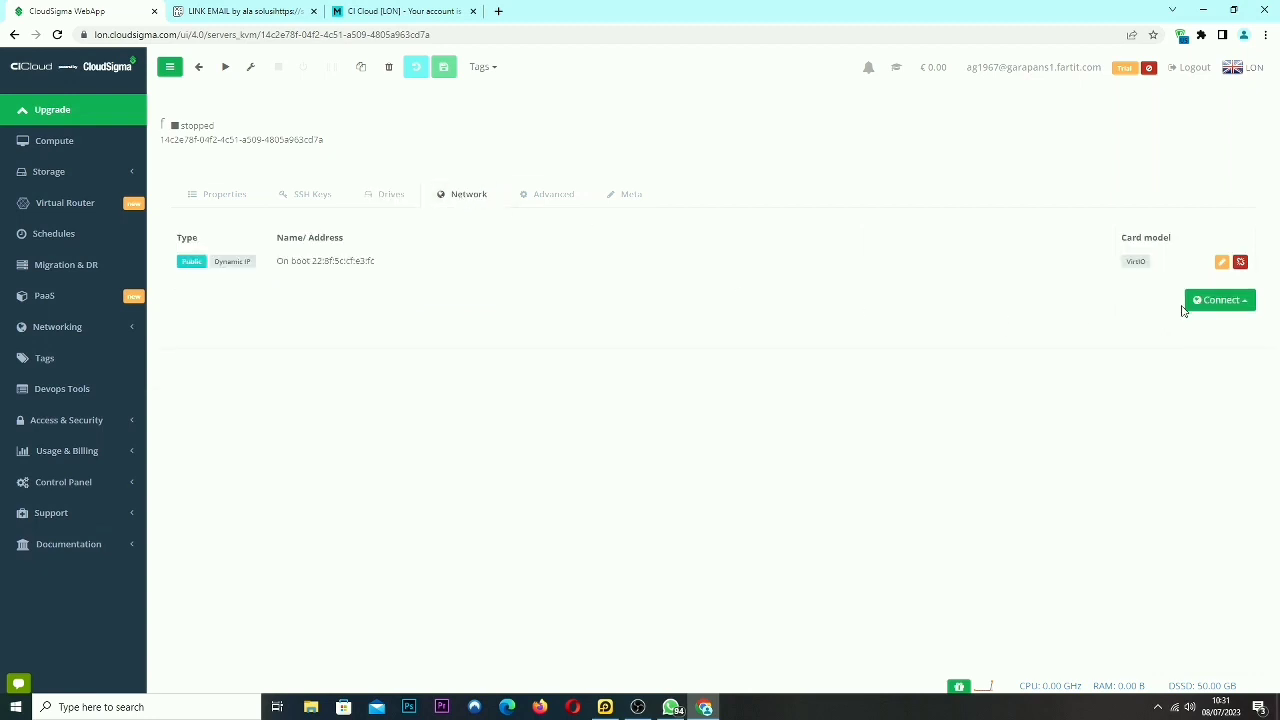
pyautogui.click(1221, 262)
pyautogui.click(709, 294)
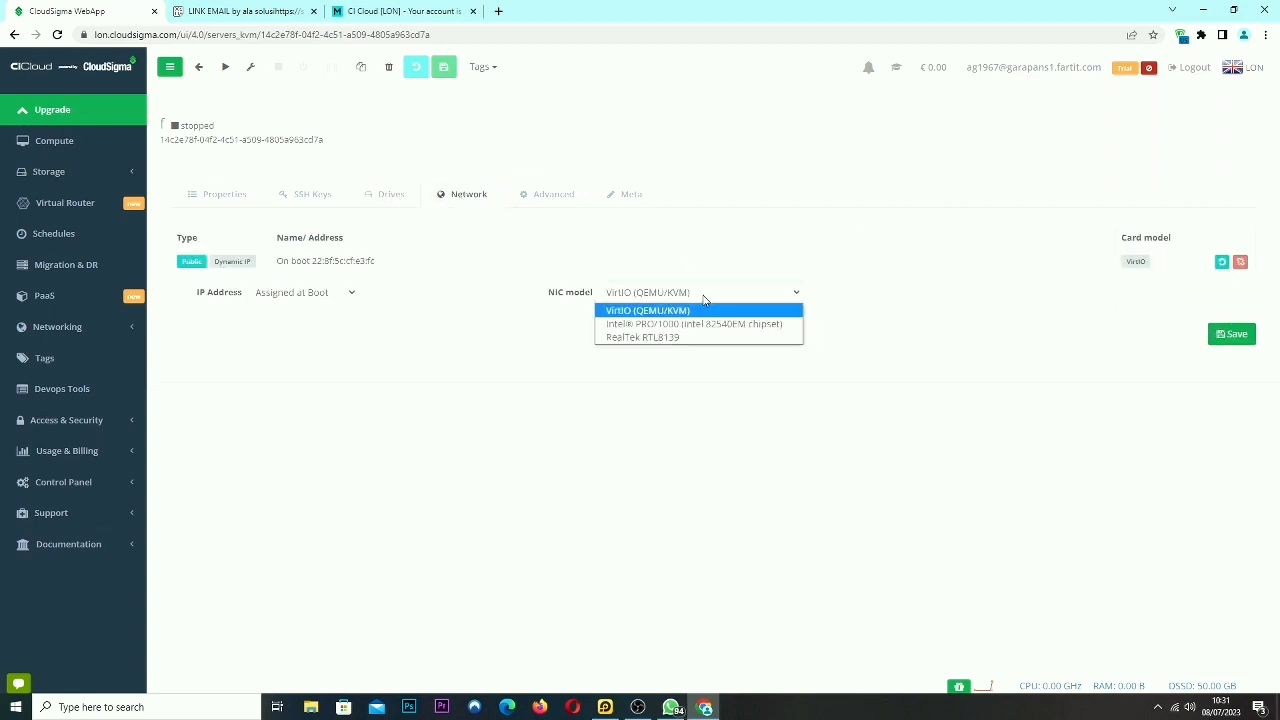
pyautogui.click(649, 328)
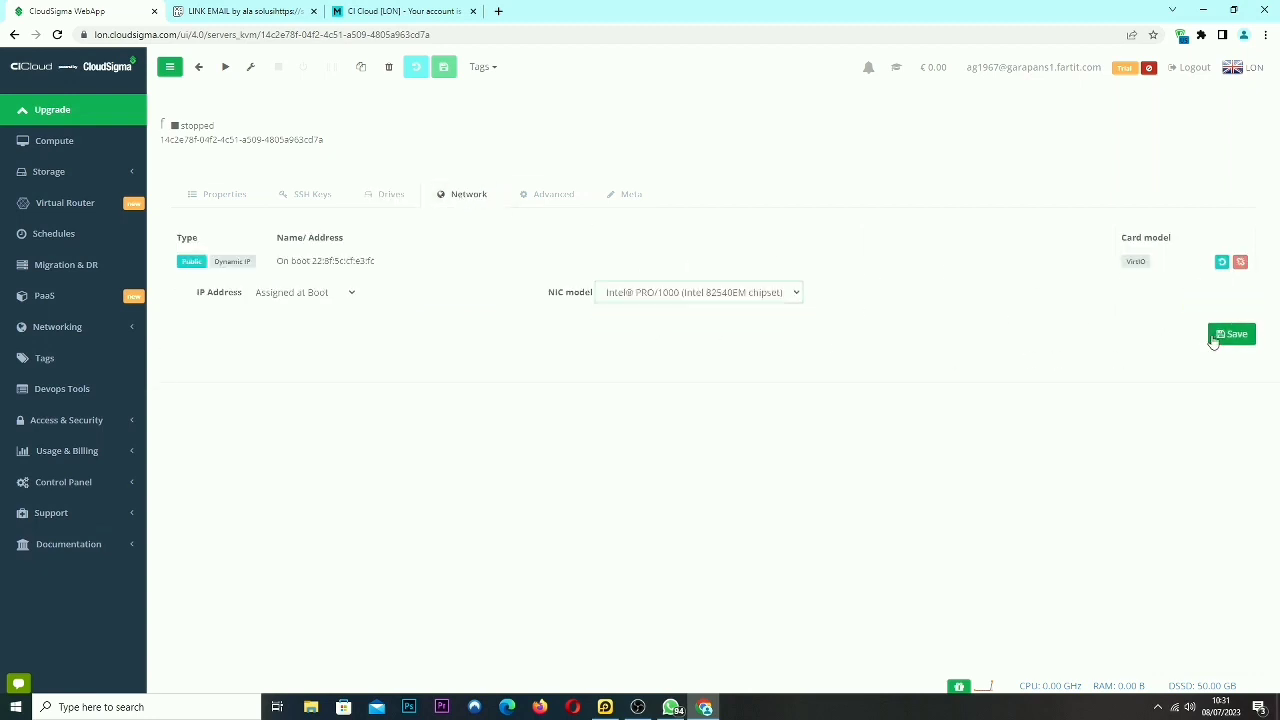
pyautogui.click(1222, 335)
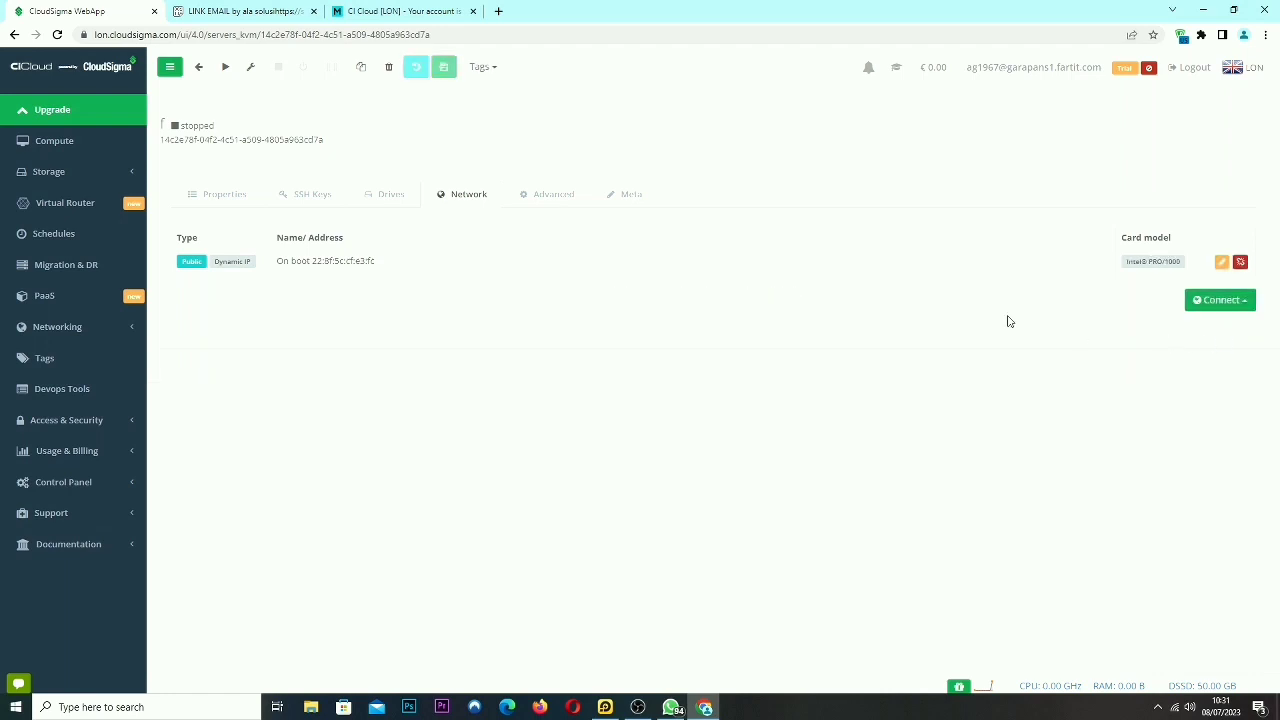
pyautogui.click(544, 196)
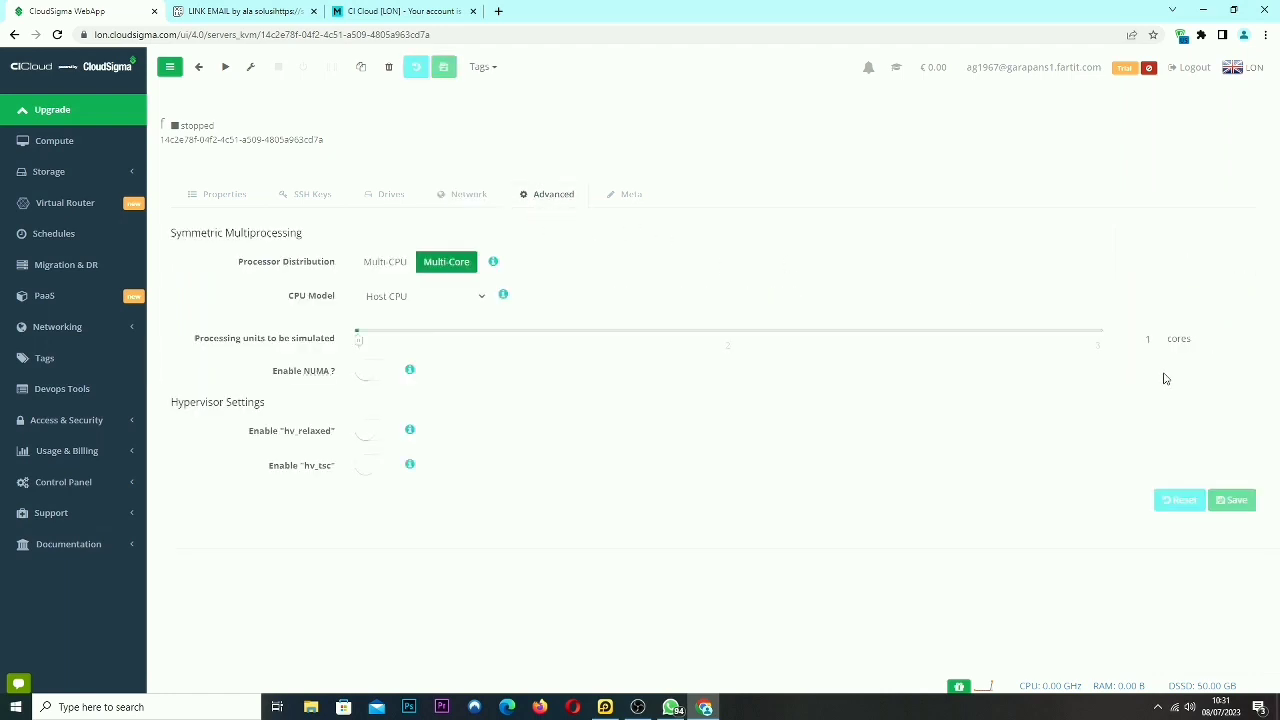
# Set the server's core count to 3.
pyautogui.click(1139, 344)
pyautogui.write('3')
pyautogui.click(1237, 500)
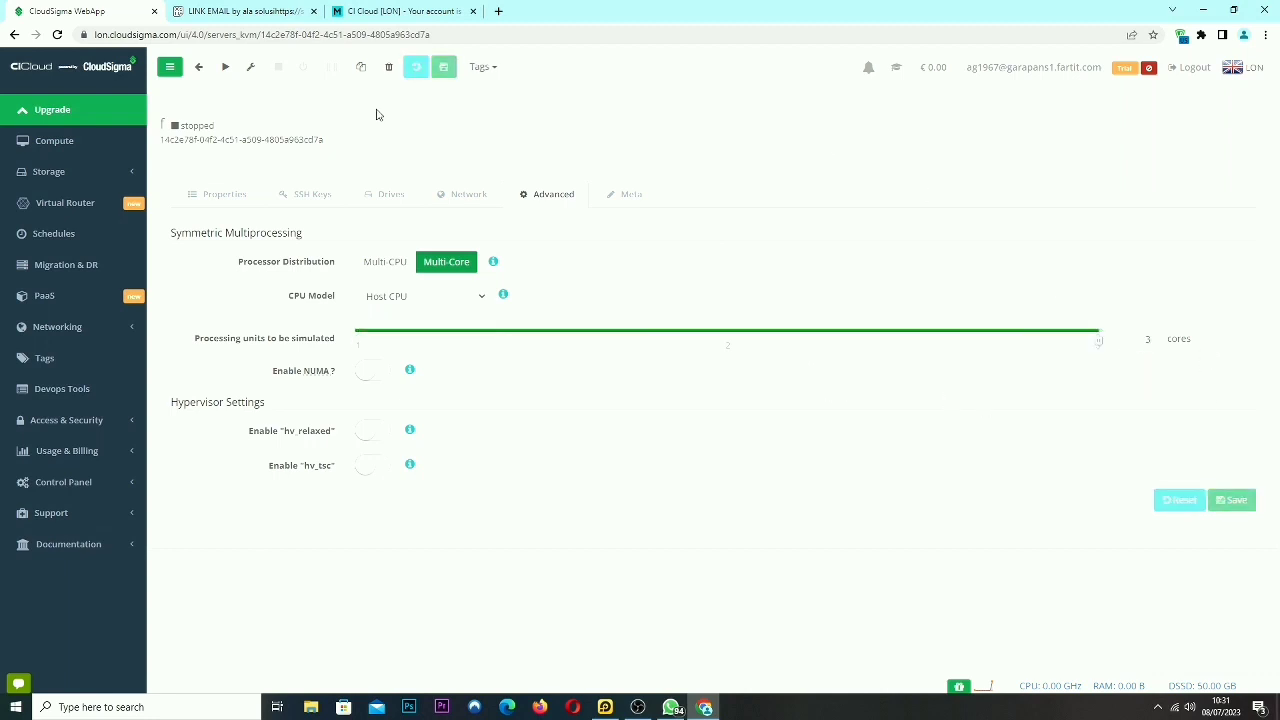
# Start server f, enable the VNC tunnel, and open its noVNC console.
pyautogui.click(192, 198)
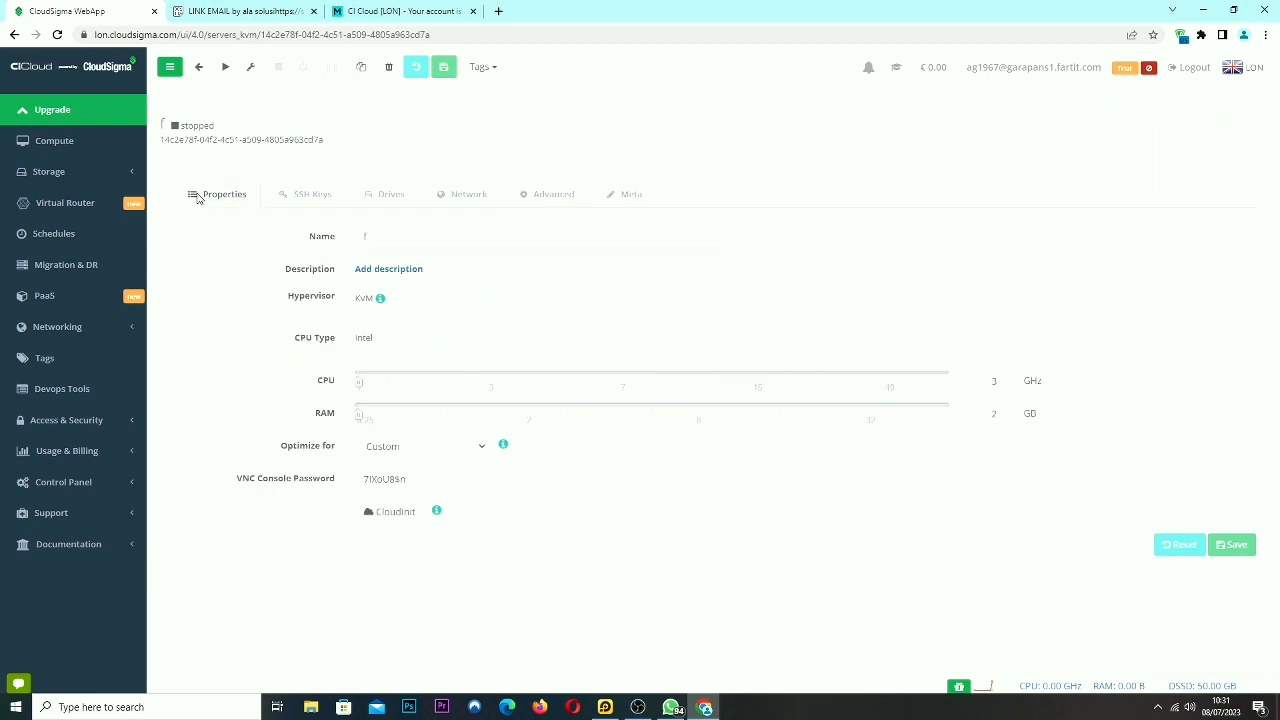
pyautogui.click(227, 68)
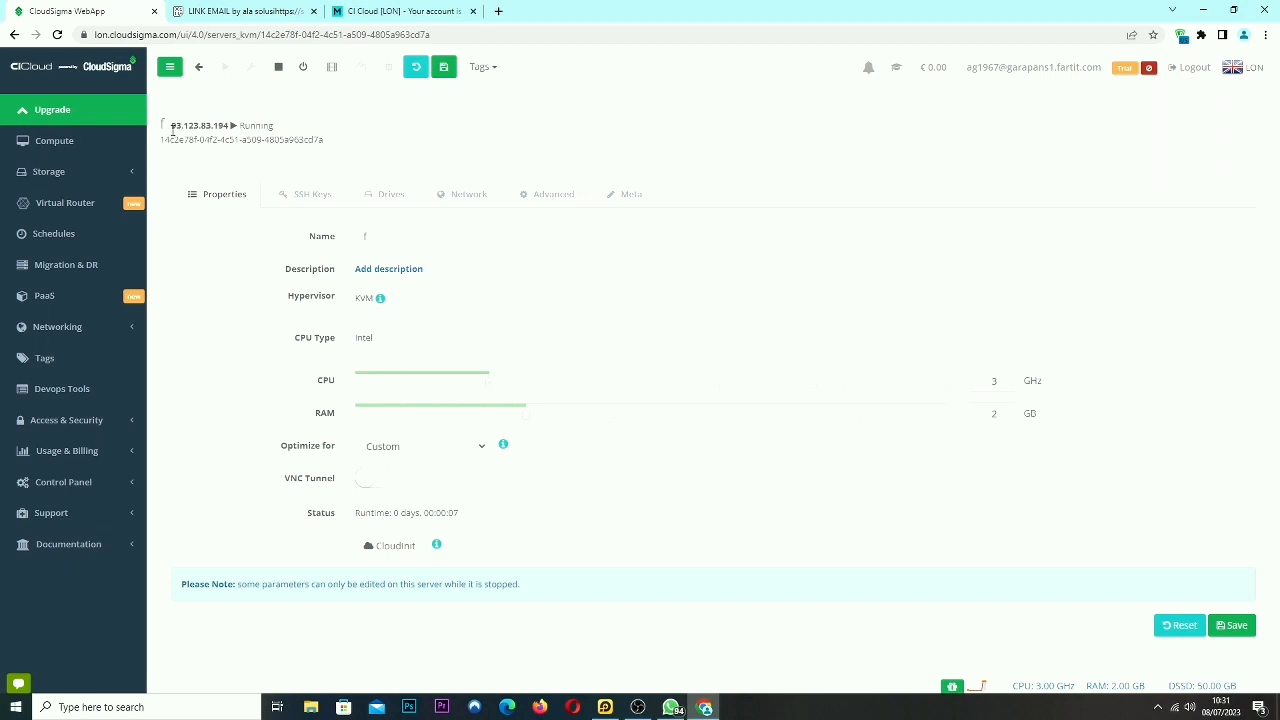
pyautogui.moveTo(173, 129); pyautogui.dragTo(234, 126)
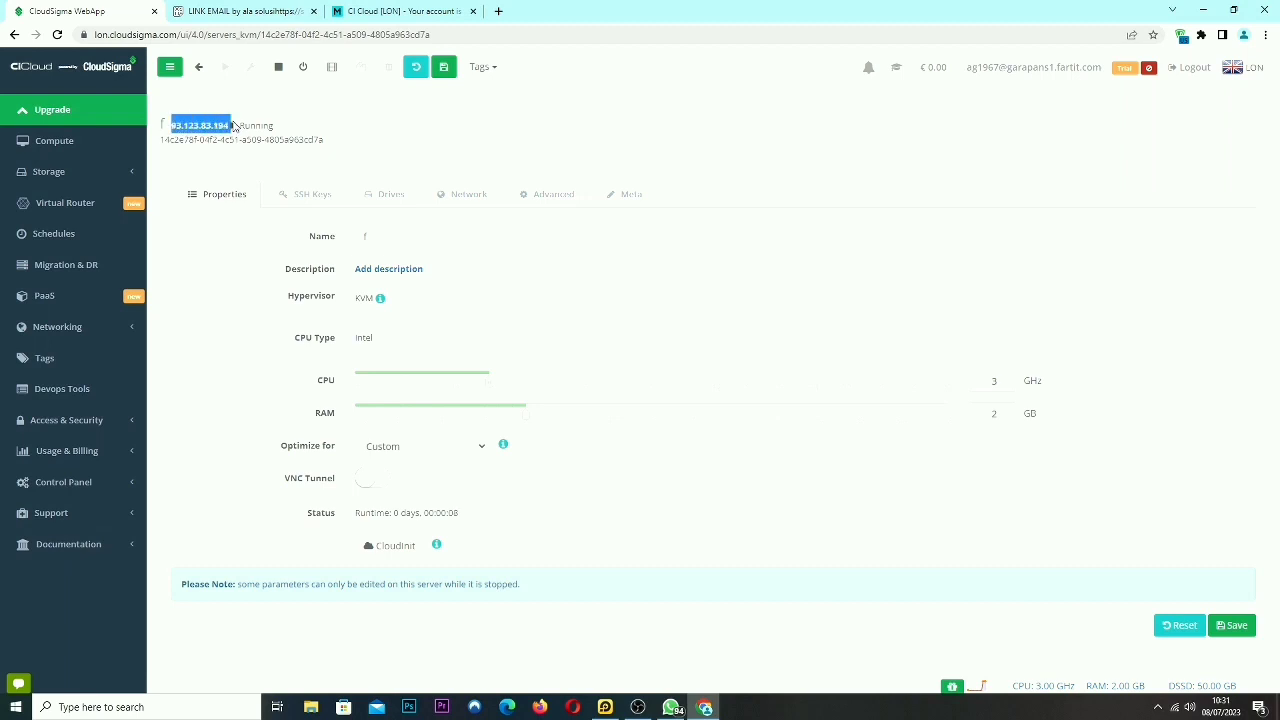
pyautogui.moveTo(283, 480); pyautogui.dragTo(340, 486)
pyautogui.click(383, 483)
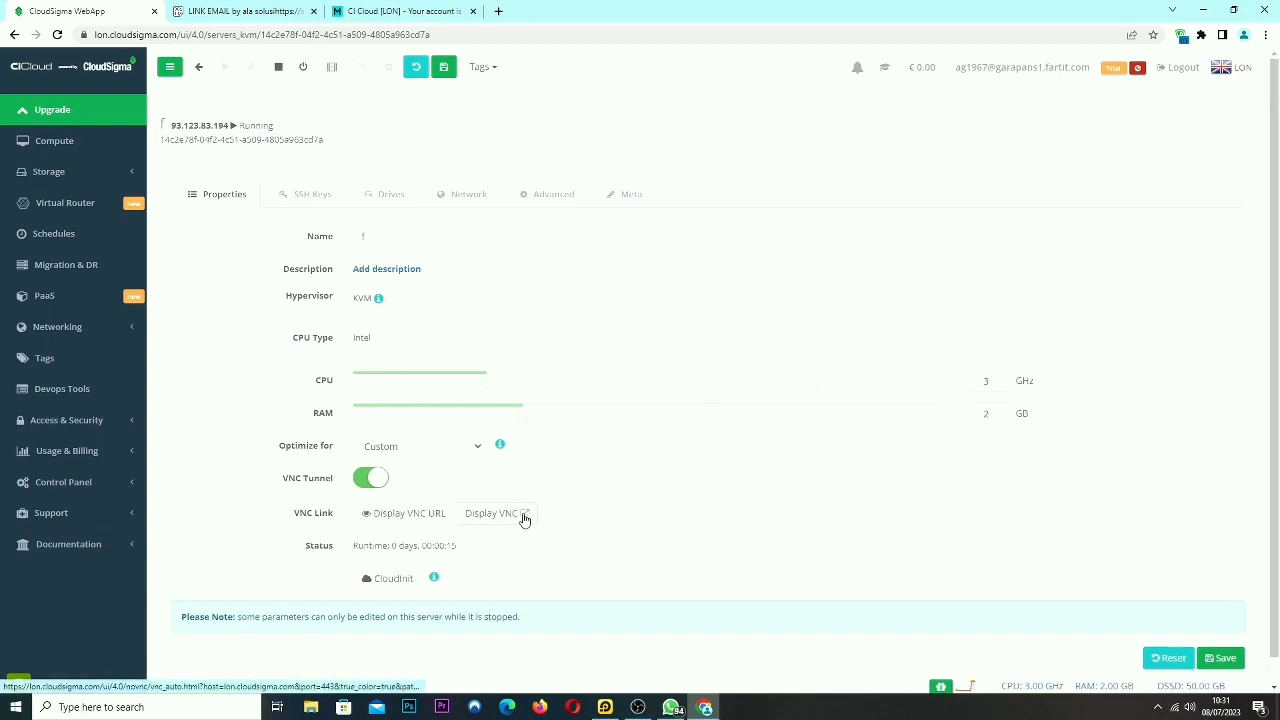
pyautogui.click(524, 516)
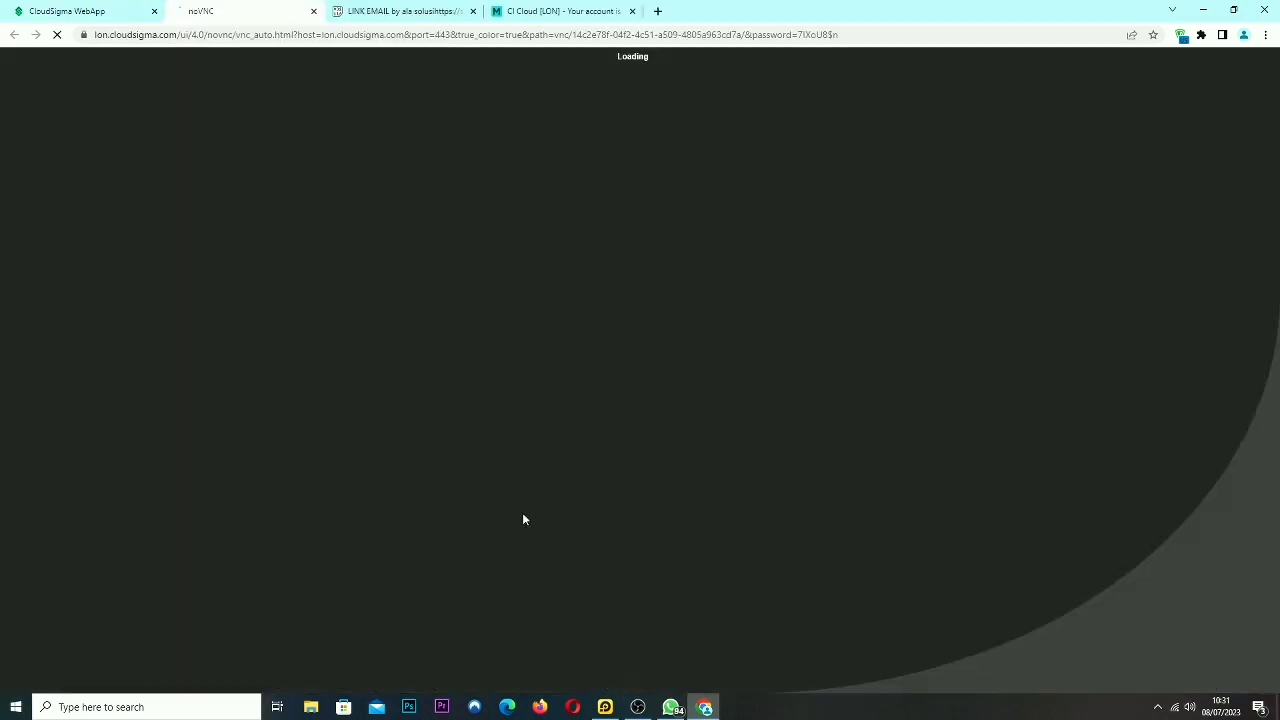